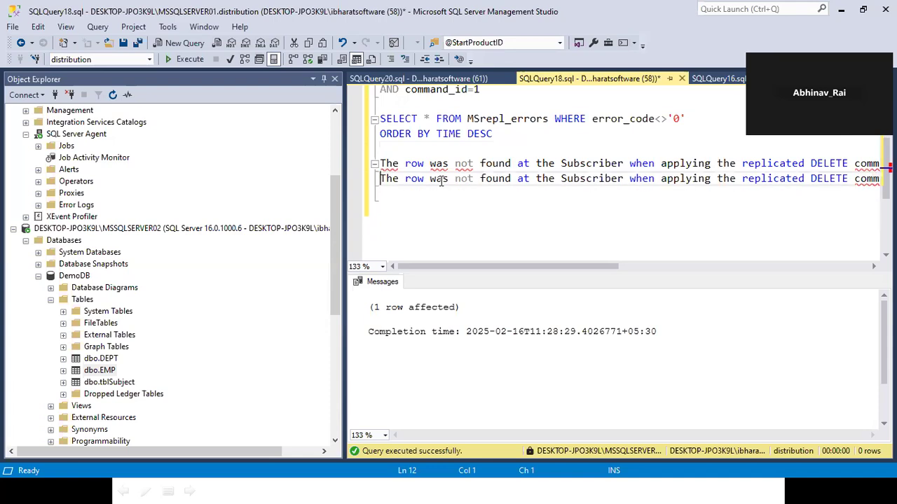
Step: Examine the DELETE statement on MSrepl_commands together with its xact_seqno and command_id conditions
scroll(449, 157, up, 2)
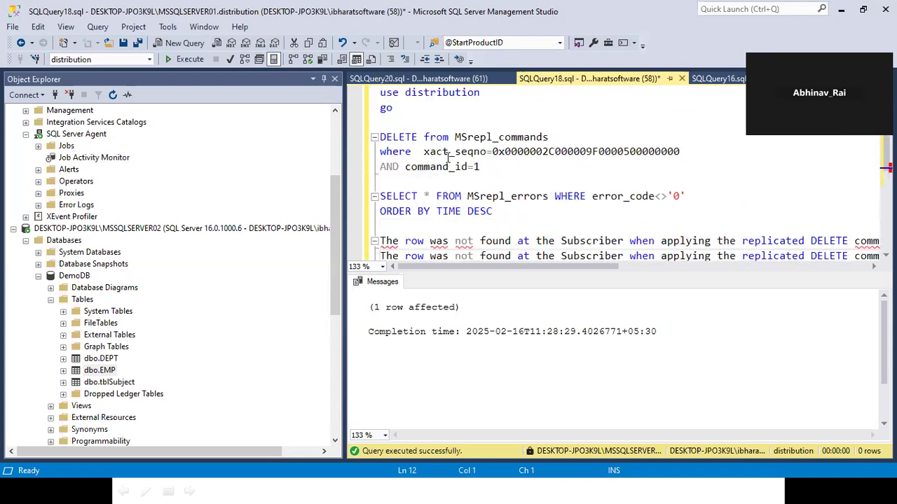
scroll(449, 158, down, 1)
scroll(457, 152, up, 1)
scroll(457, 152, down, 1)
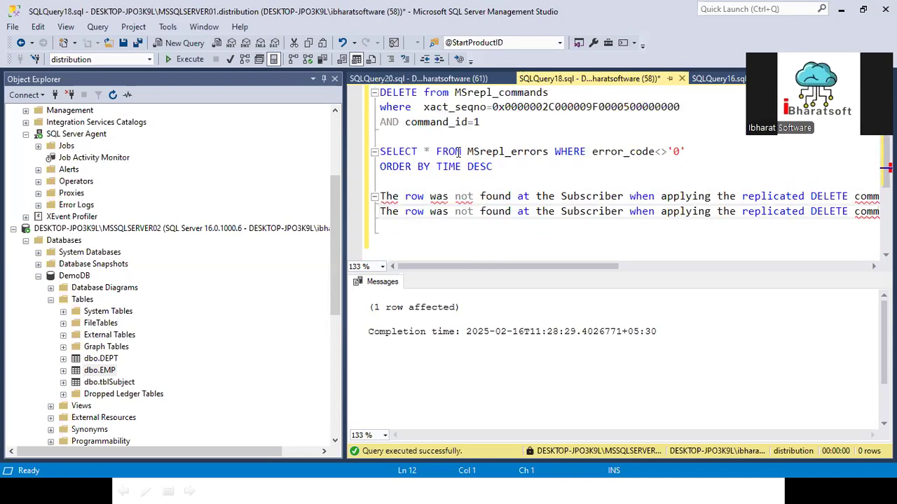
drag(489, 123, 380, 93)
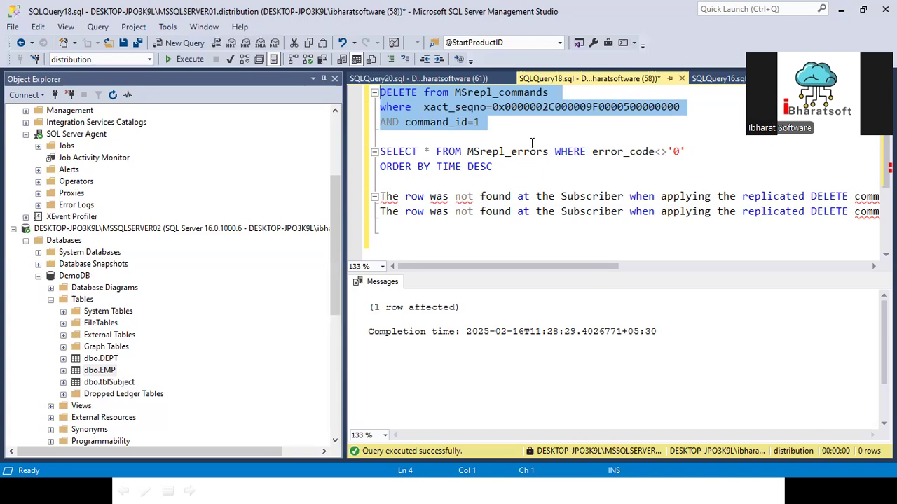
click(495, 122)
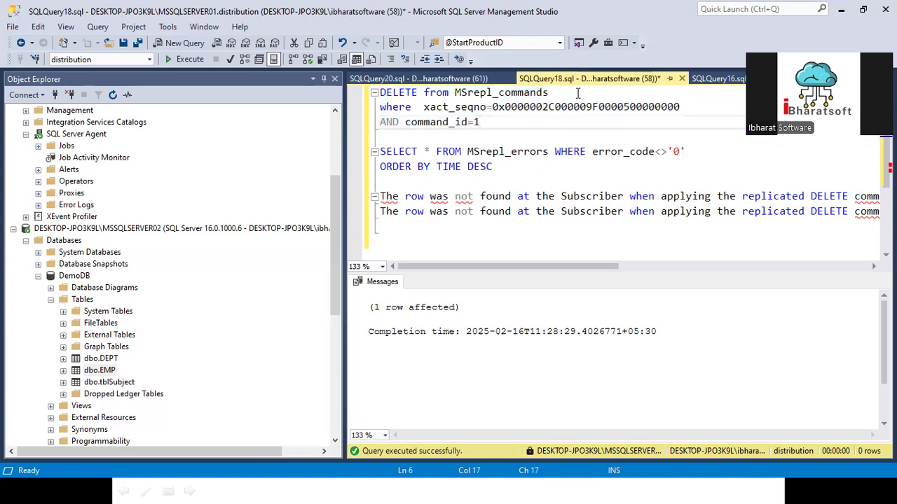
drag(573, 92, 379, 92)
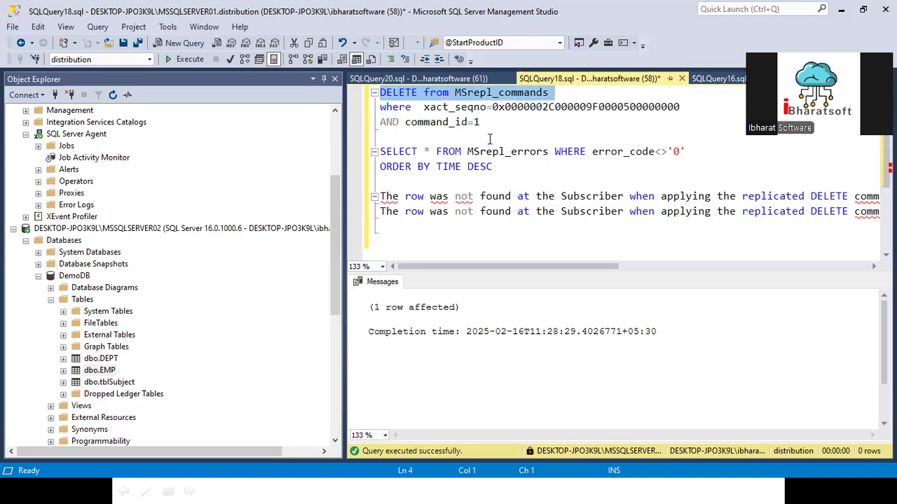
Step: Comment out the xact_seqno and command_id conditions of the MSrepl_commands DELETE statement
drag(493, 107, 367, 108)
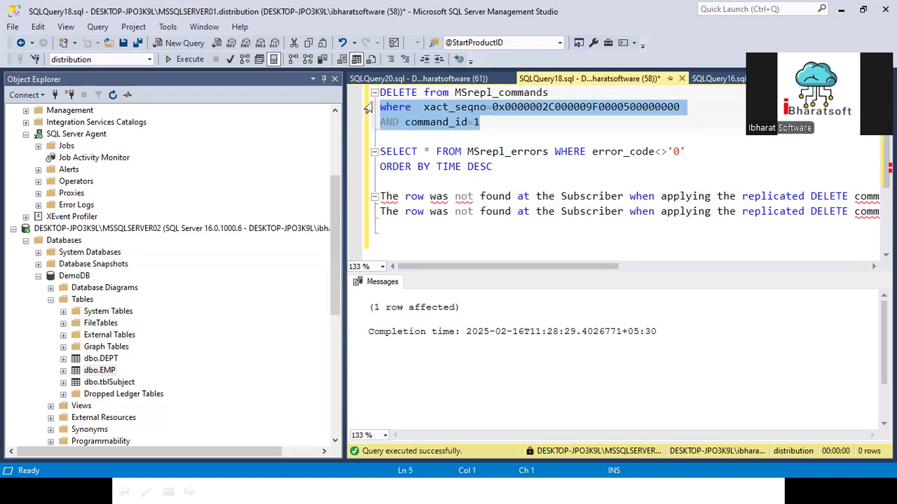
key(ctrl+k)
key(ctrl+c)
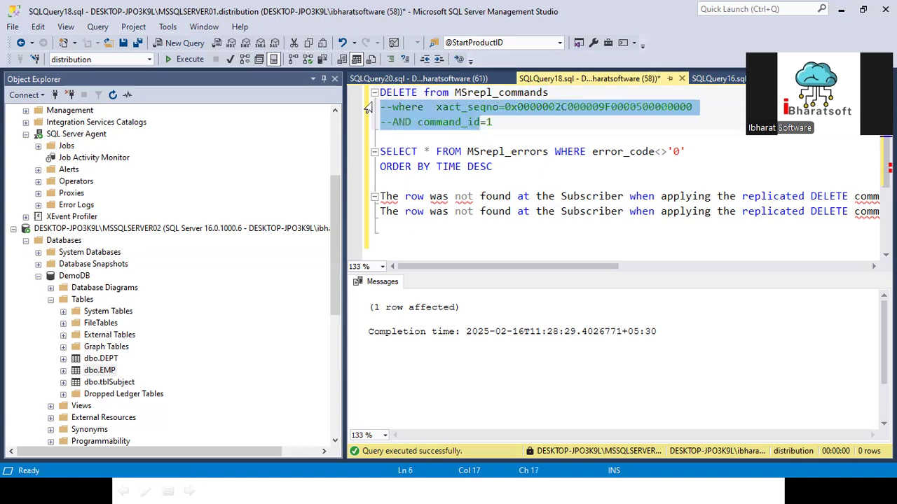
click(562, 93)
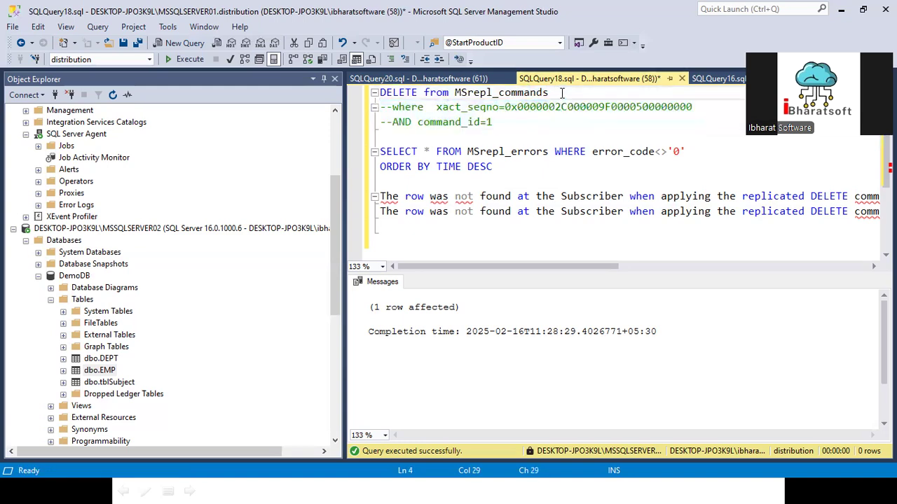
drag(562, 93, 377, 87)
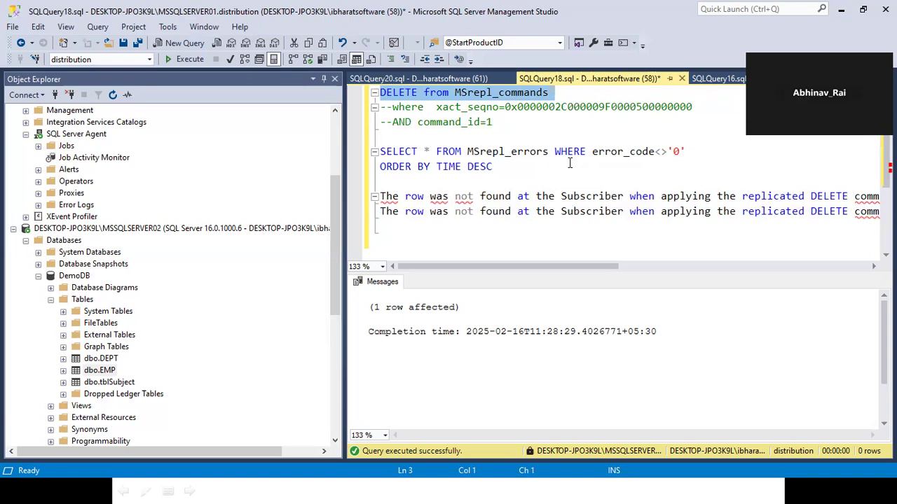
Step: Restore the commented-out WHERE and AND lines below the MSrepl_commands DELETE
key(ctrl+k)
key(ctrl+u)
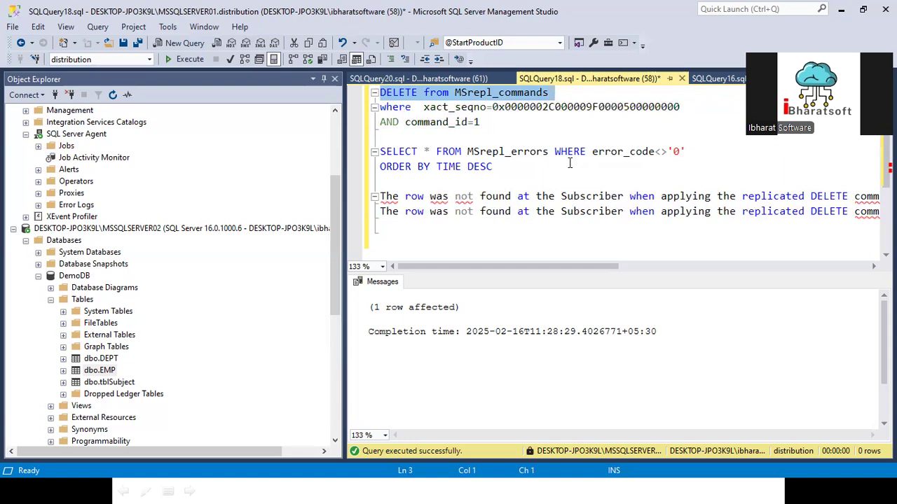
click(499, 168)
click(486, 137)
key(Down)
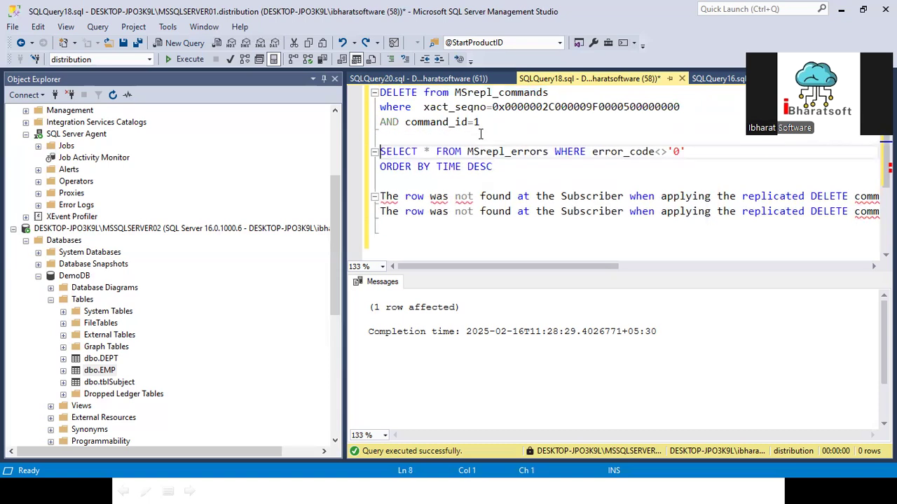
click(448, 238)
scroll(450, 235, up, 1)
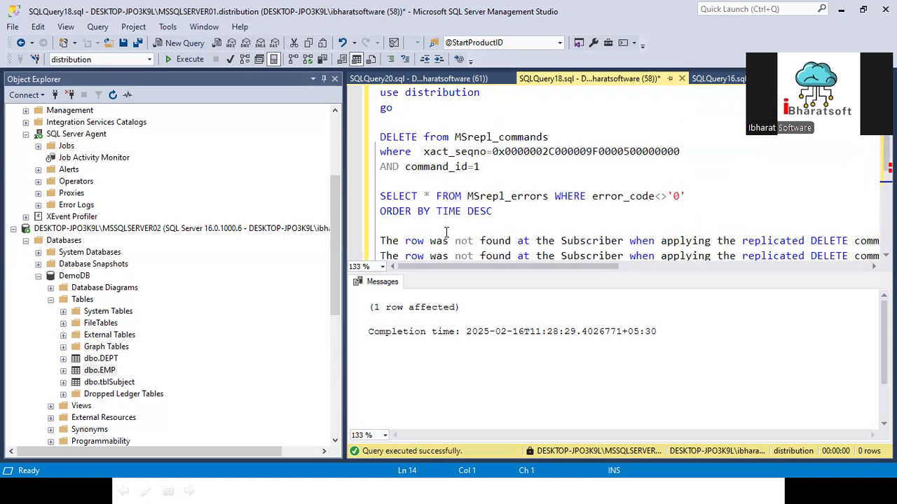
scroll(449, 234, down, 4)
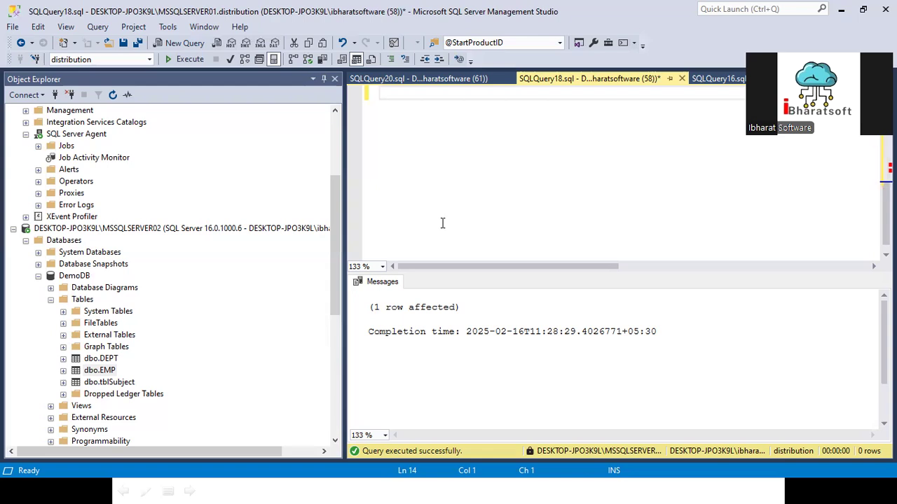
mouse_move(420, 267)
mouse_down()
mouse_move(448, 268)
mouse_move(405, 275)
mouse_up()
click(102, 359)
scroll(190, 174, up, 3)
scroll(189, 174, up, 1)
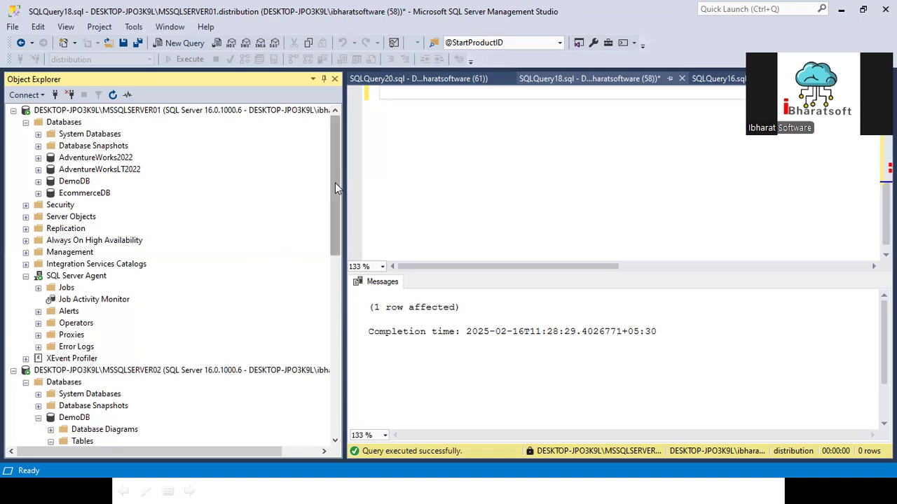
drag(334, 183, 342, 217)
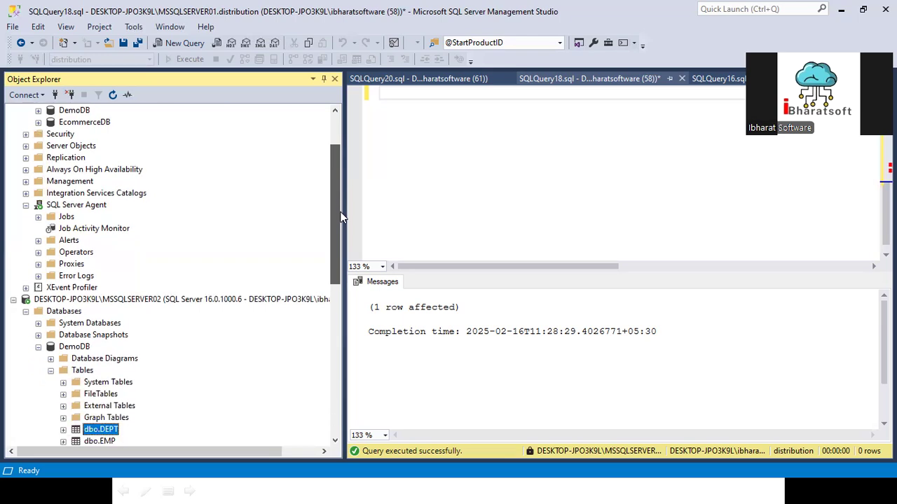
click(50, 370)
scroll(103, 294, up, 2)
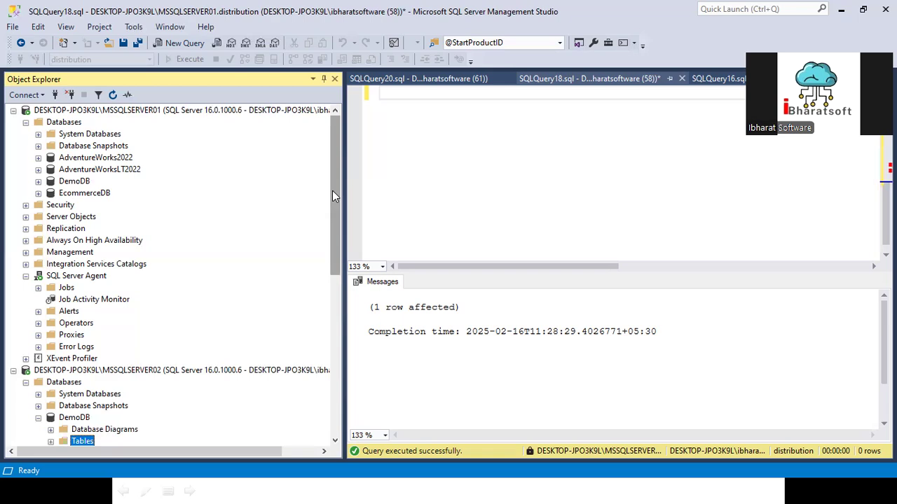
click(26, 122)
scroll(74, 320, down, 2)
click(51, 299)
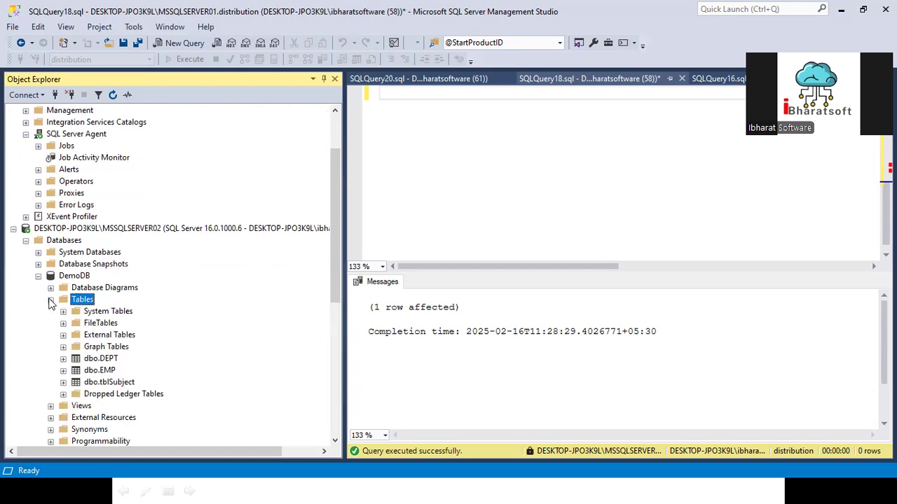
Step: Expand the Programmability node of DemoDB on the MSSQLSERVER02 instance
scroll(77, 384, down, 1)
click(56, 409)
scroll(60, 410, down, 4)
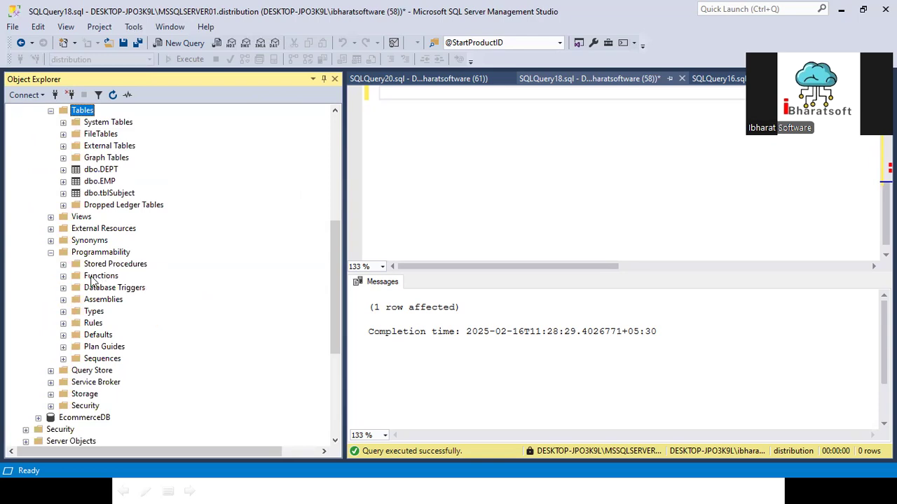
Step: Filter DemoDB's stored procedures on MSSQLSERVER02 to names containing "del"
click(111, 266)
right_click(112, 267)
mouse_move(158, 294)
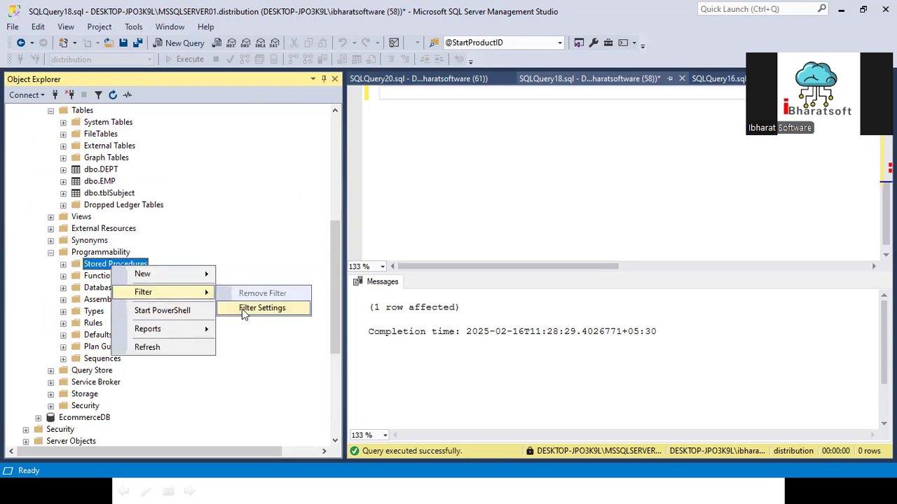
click(242, 309)
click(544, 184)
text(del)
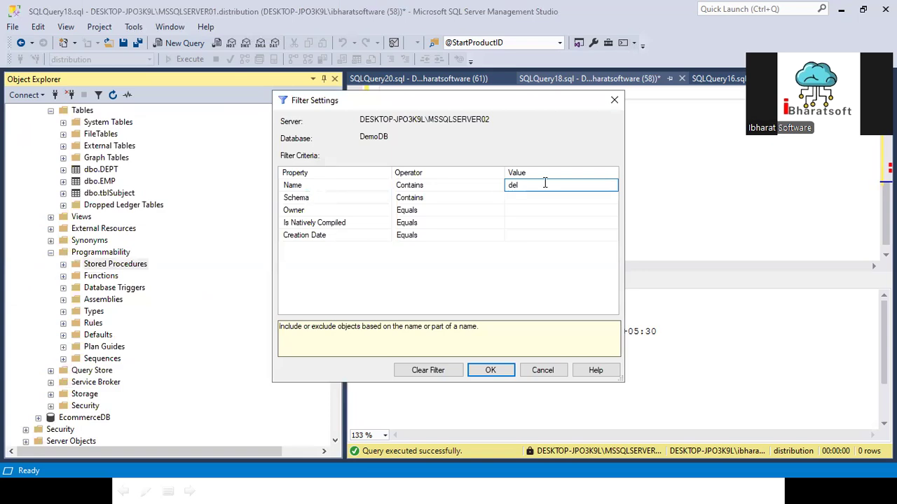
click(491, 369)
Step: Expand the filtered stored procedures and open dbo.sp_MSdel_dboDEPT for modification
click(64, 264)
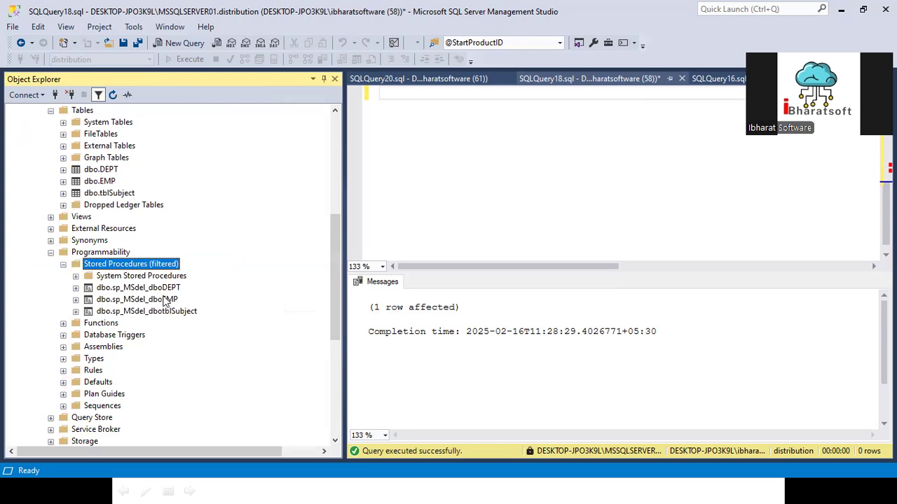
right_click(161, 288)
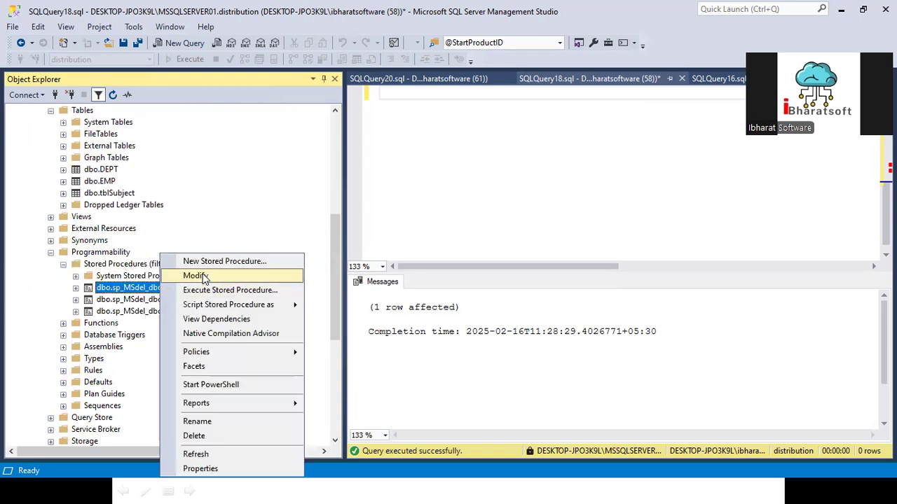
click(195, 276)
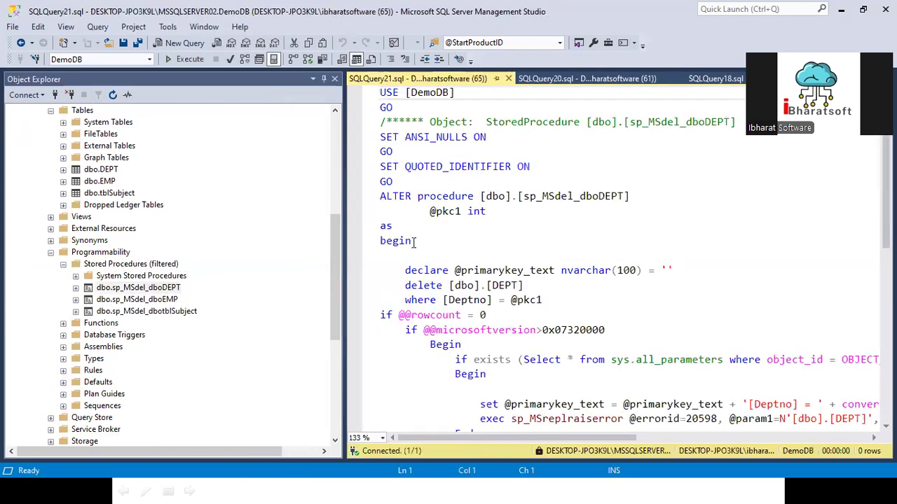
drag(543, 300, 384, 262)
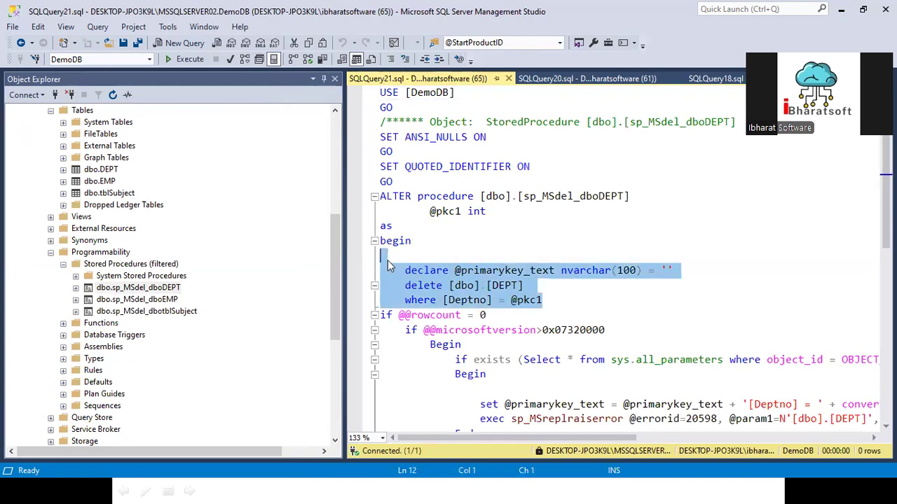
click(394, 315)
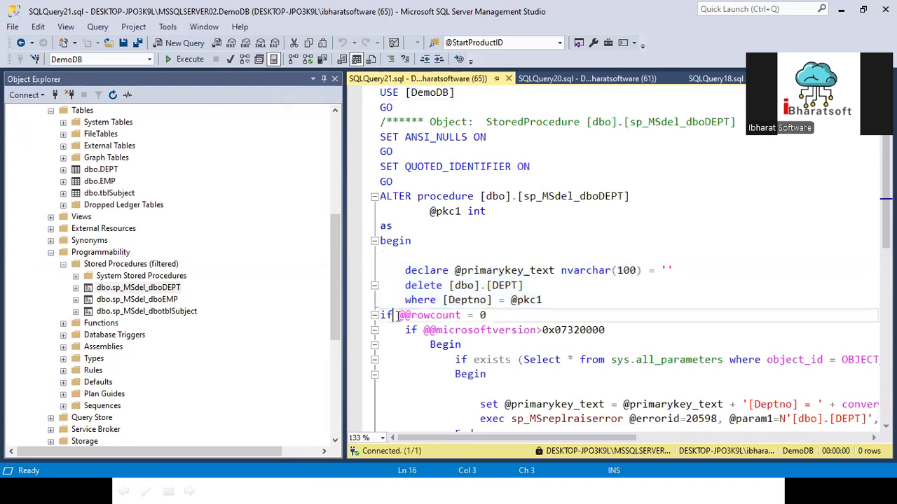
key(shift+Down)
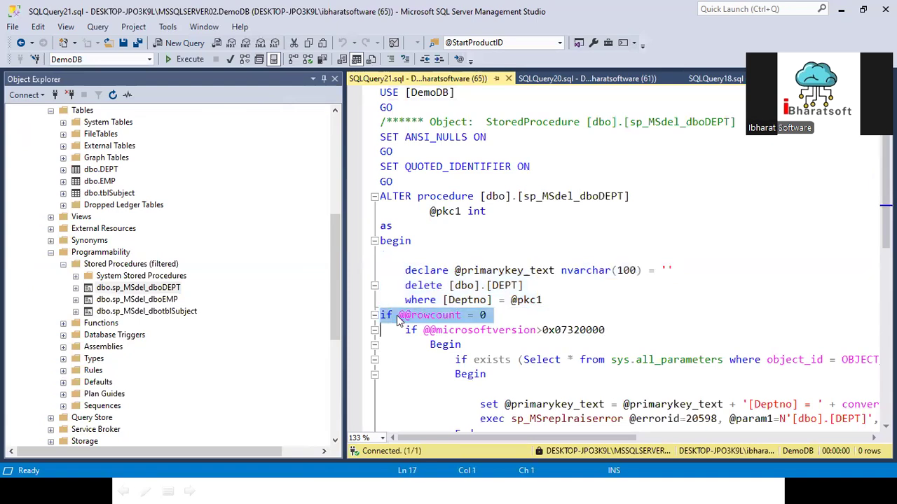
key(shift+Down)
key(shift+Down)
key(shift+Down)
key(shift+Down)
key(shift+Down)
key(shift+Down)
key(shift+Down)
key(shift+Down)
key(shift+Down)
key(shift+Down)
key(shift+Down)
key(shift+Down)
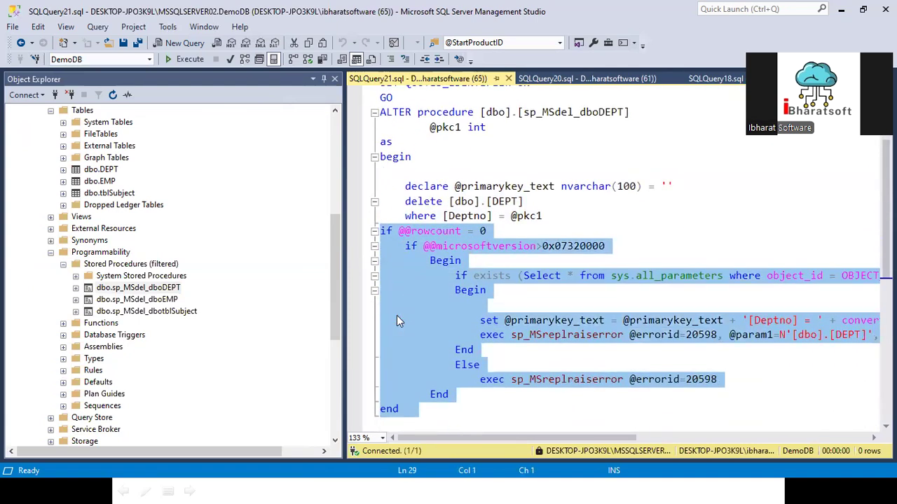
Step: Examine the sp_MSreplraiserror call with error id 20598 inside the nested Begin block
click(532, 352)
click(511, 335)
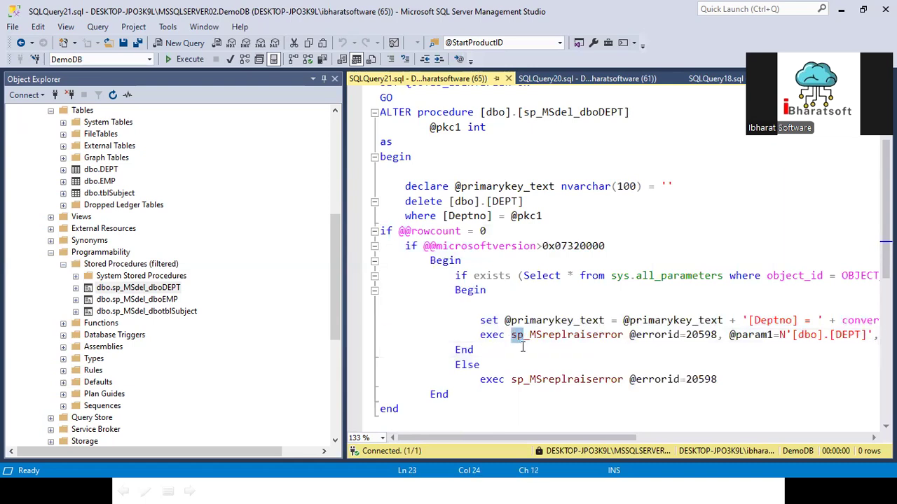
click(509, 343)
drag(512, 336, 624, 335)
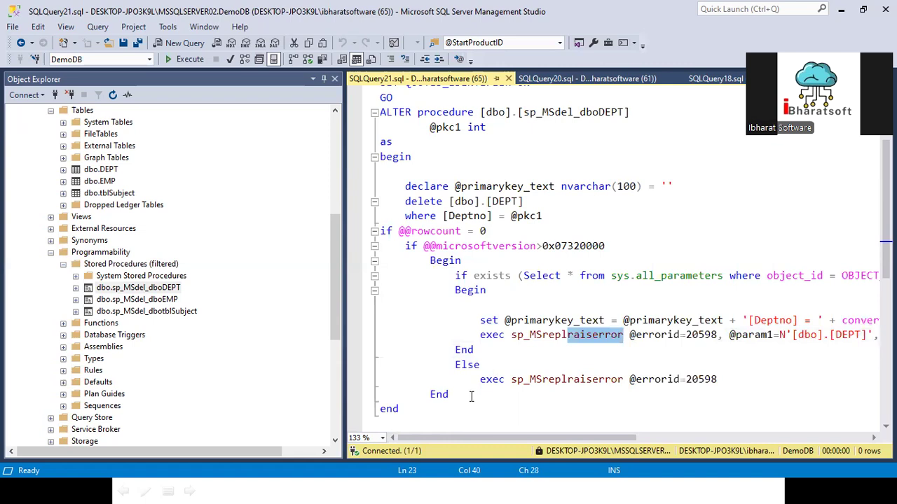
click(463, 396)
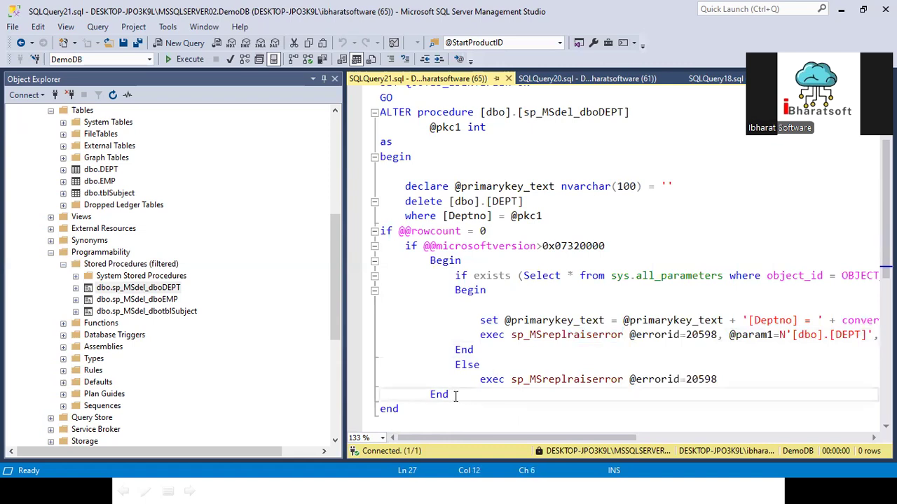
scroll(456, 396, down, 1)
scroll(440, 369, up, 1)
drag(459, 396, 364, 239)
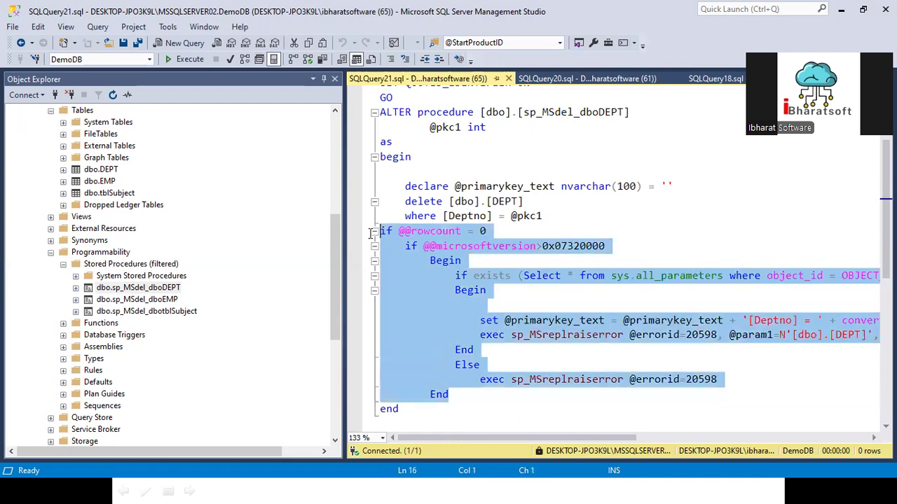
key(ctrl+k)
key(ctrl+c)
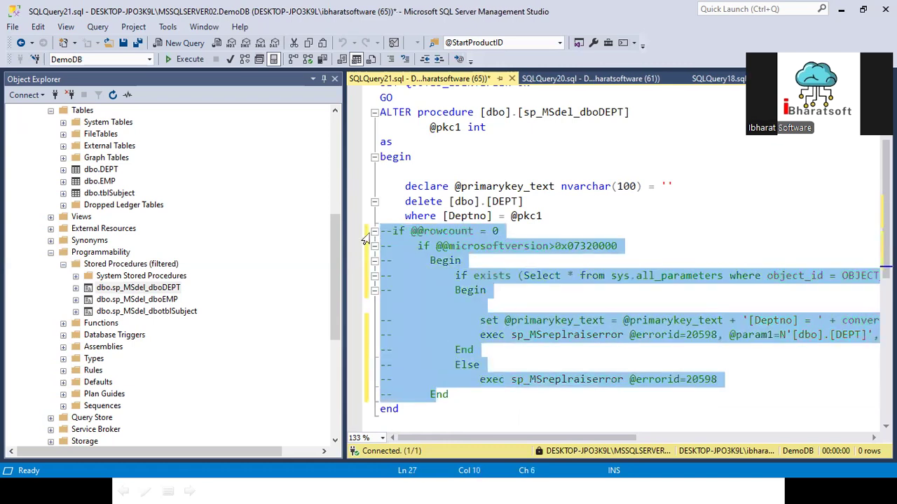
key(ctrl+z)
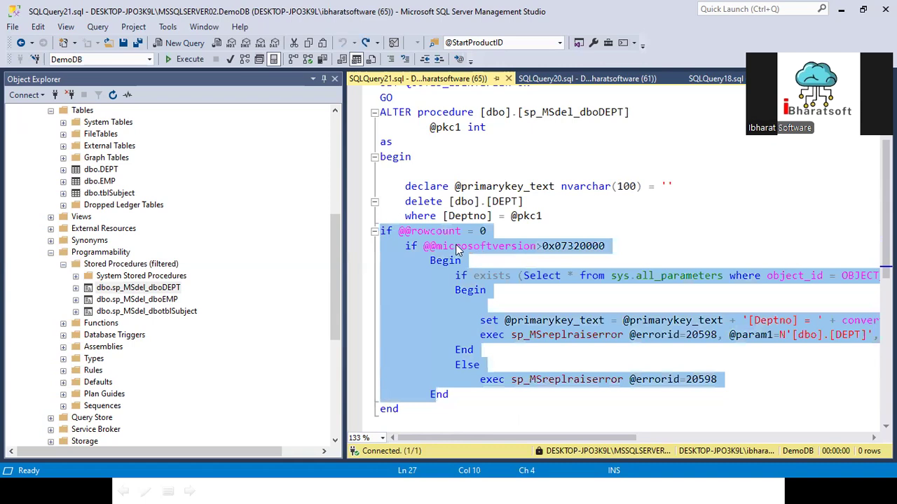
click(419, 236)
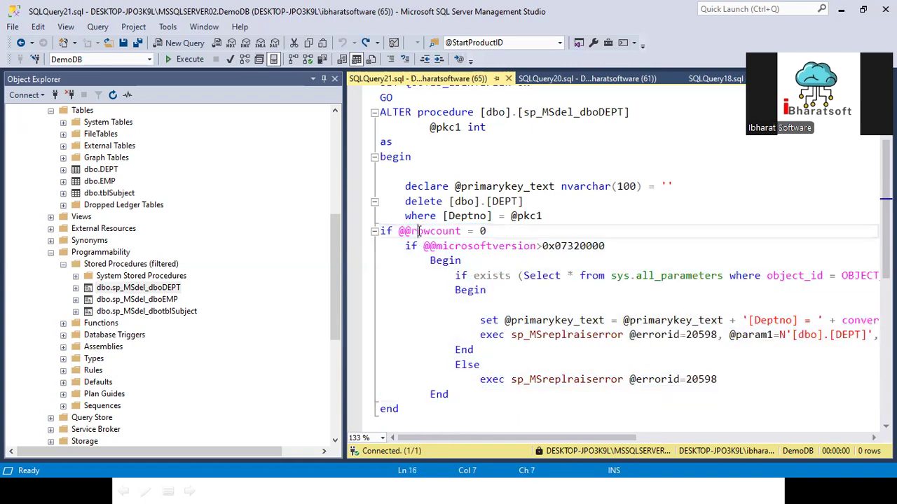
click(398, 231)
drag(398, 231, 459, 231)
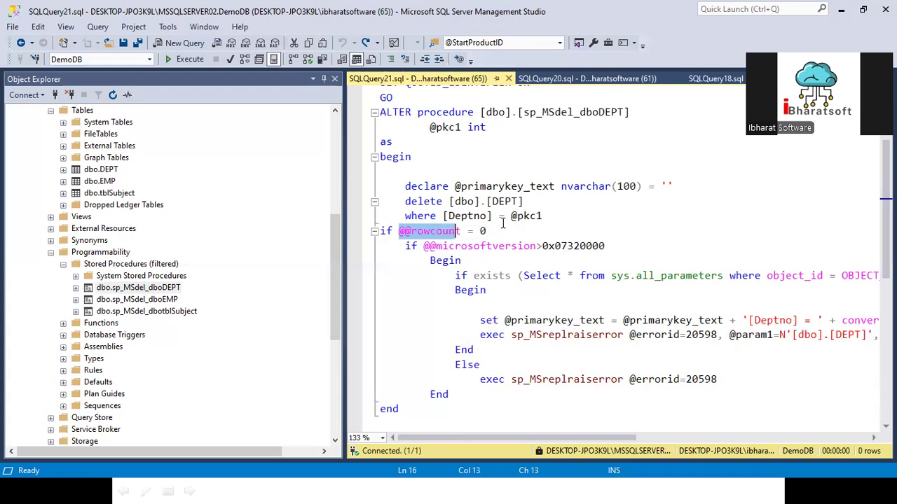
Step: Start a new query on the subscriber's DemoDB and write SELECT * FROM [dbo].[DEPT]
drag(559, 219, 405, 188)
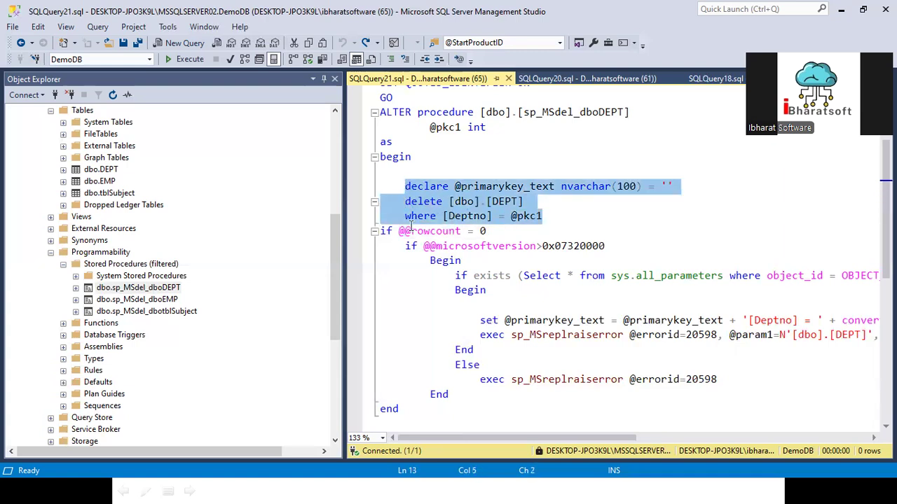
double_click(412, 224)
key(ctrl+n)
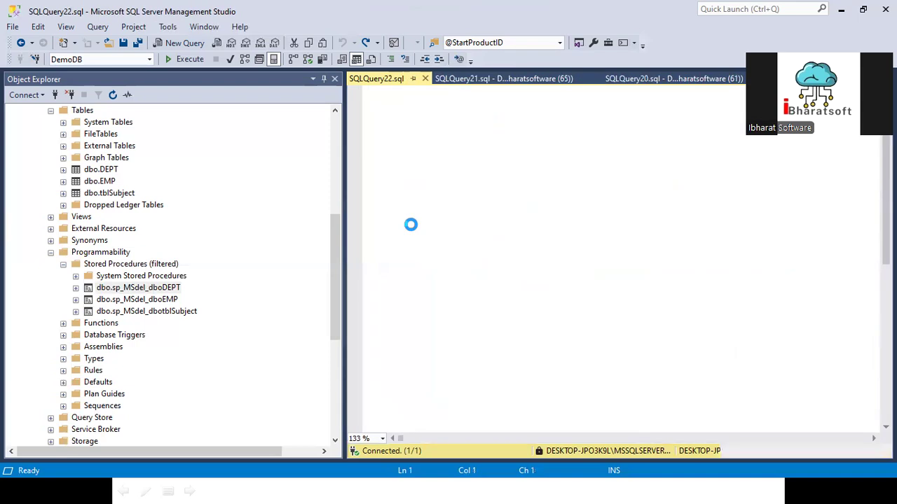
click(99, 173)
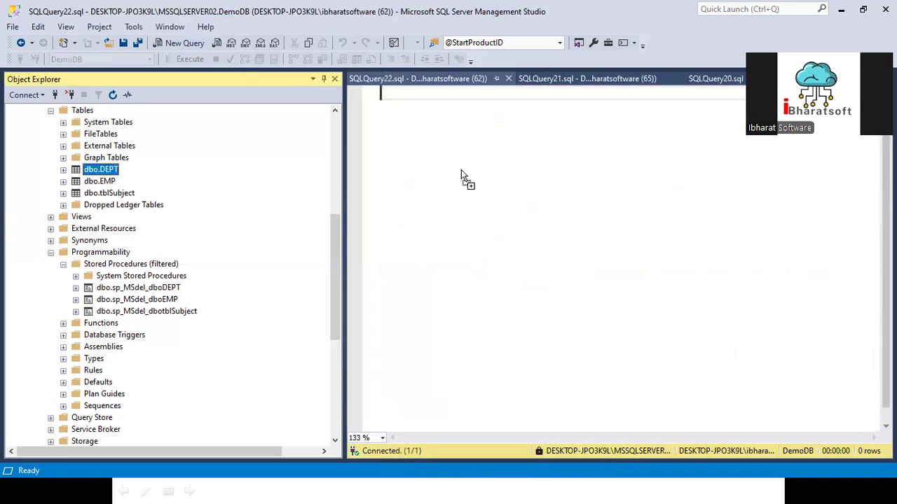
drag(461, 175, 461, 173)
key(Home)
text(SELECT * FROM)
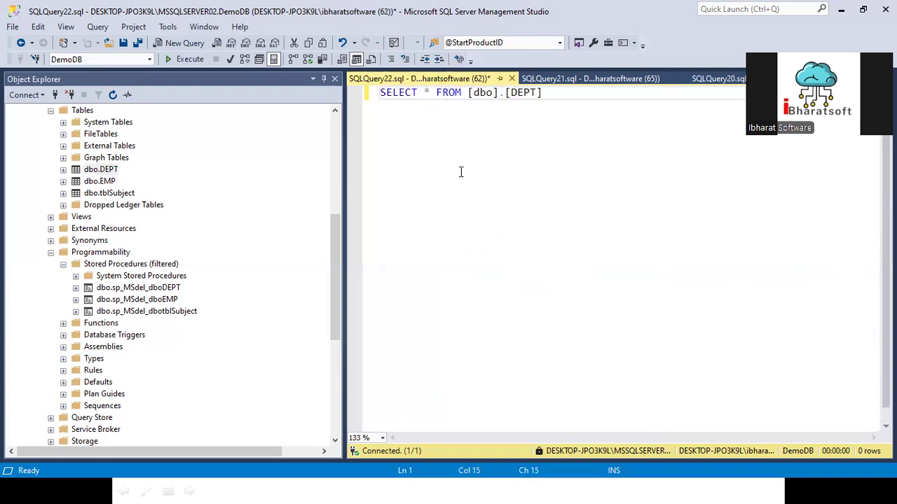
click(611, 92)
key(Return)
text(@@rowcount)
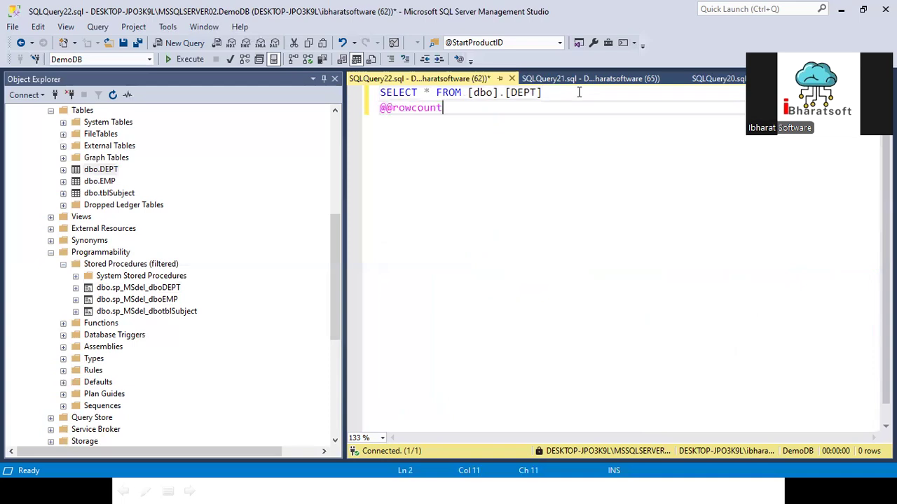
text(SELECT)
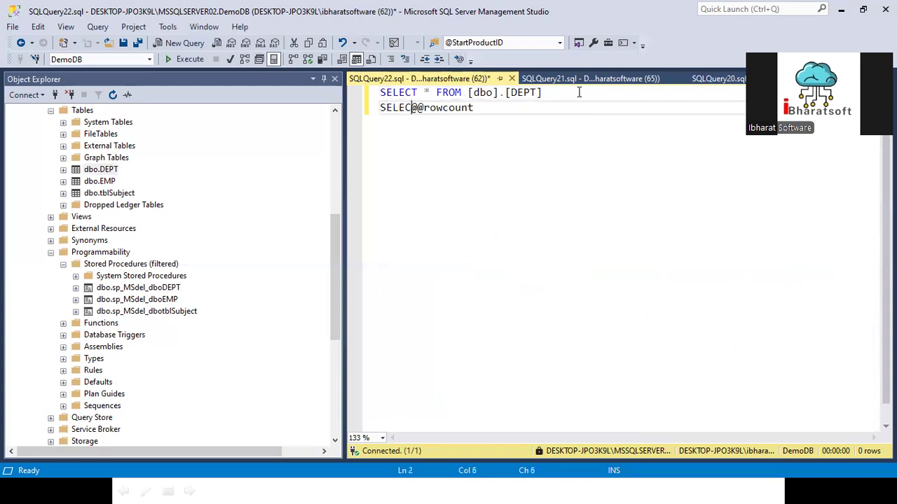
click(188, 59)
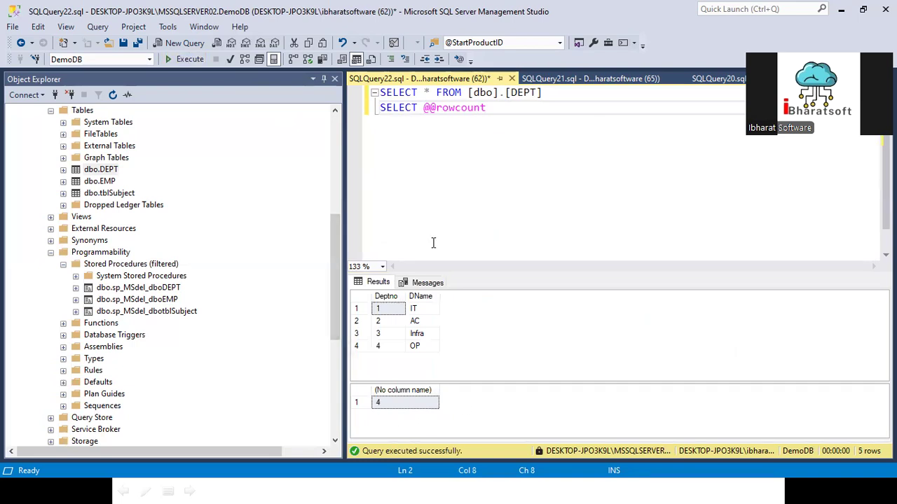
click(554, 91)
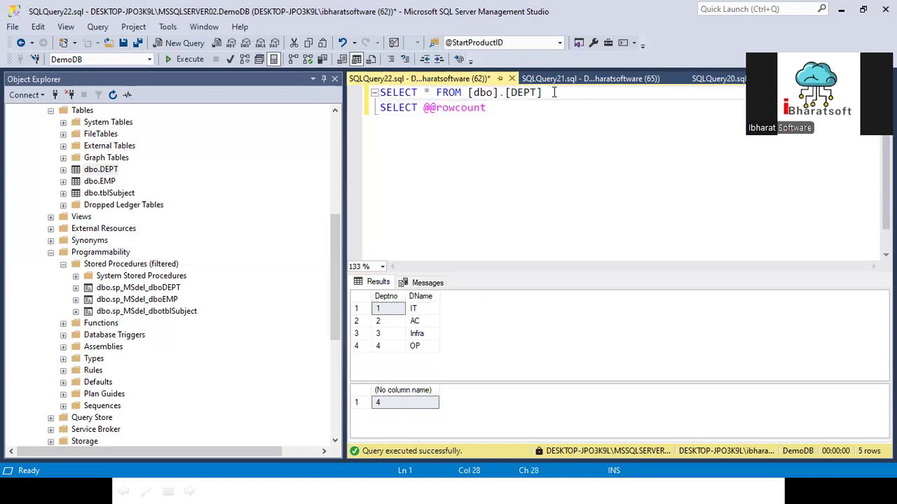
text(WHERE DNAME=')
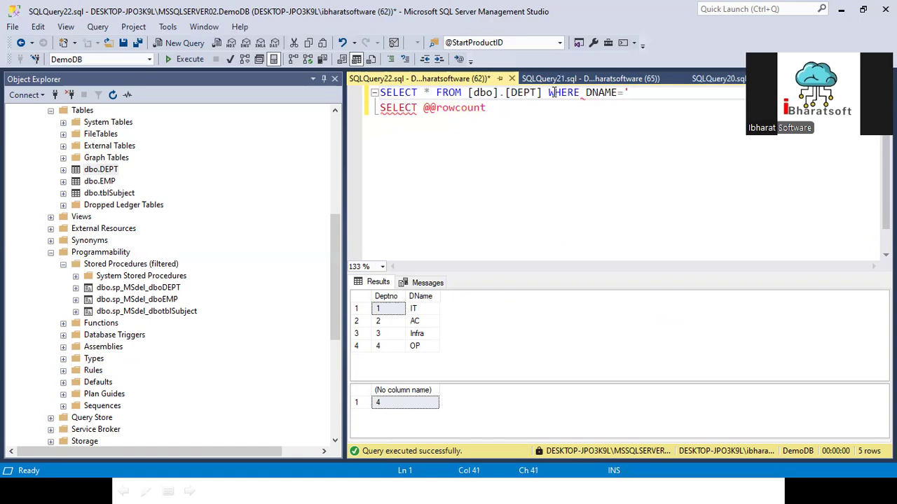
text(it)
drag(505, 114, 335, 89)
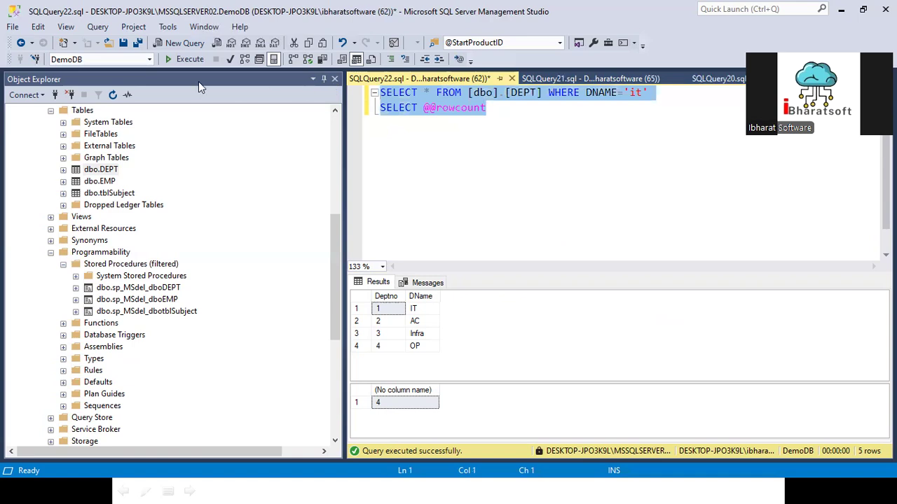
click(176, 62)
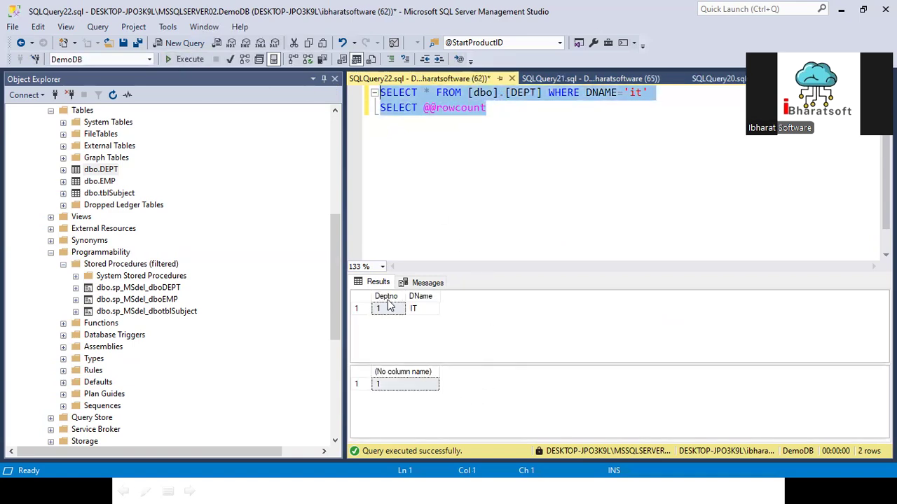
click(555, 137)
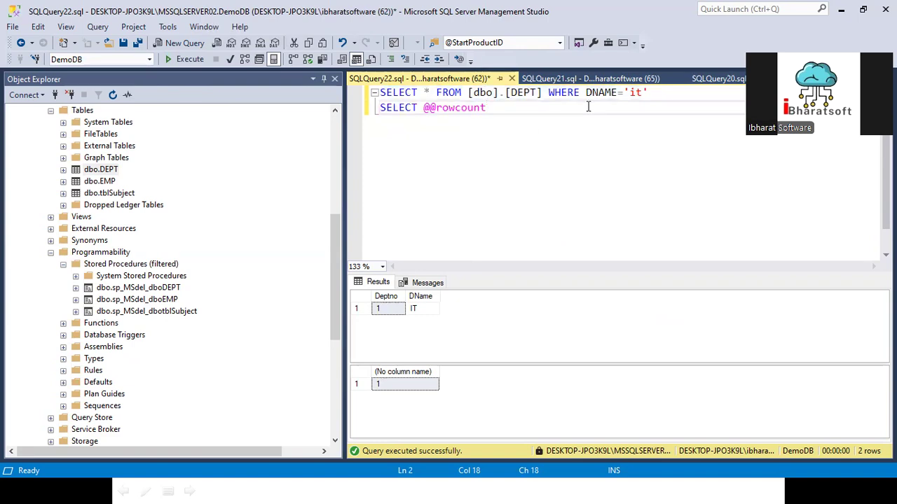
drag(422, 108, 504, 110)
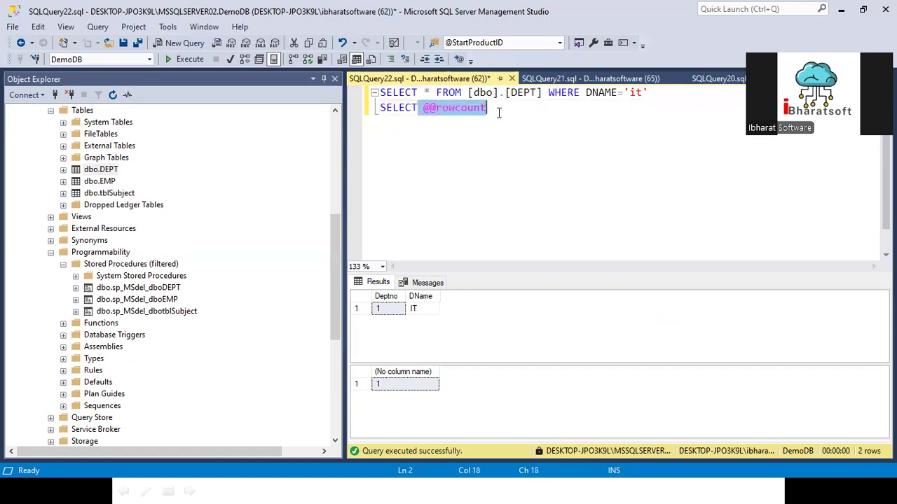
click(678, 87)
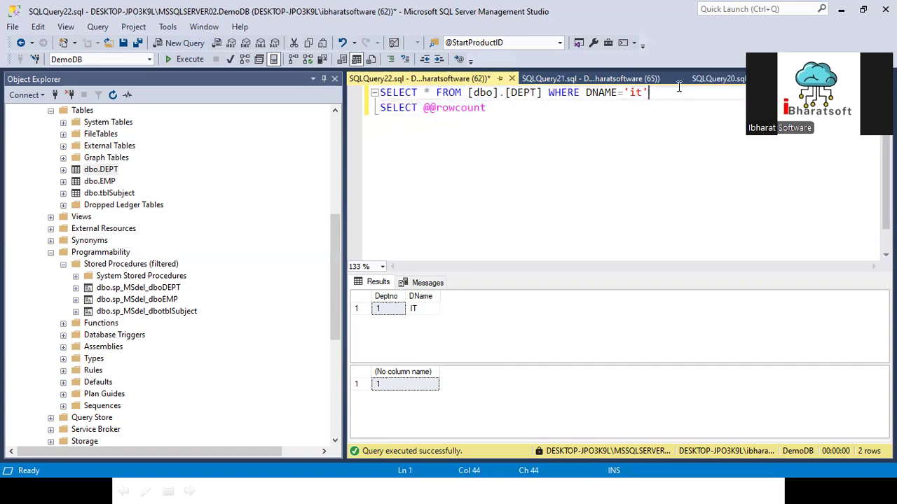
key(Return)
key(Return)
text(INSERT)
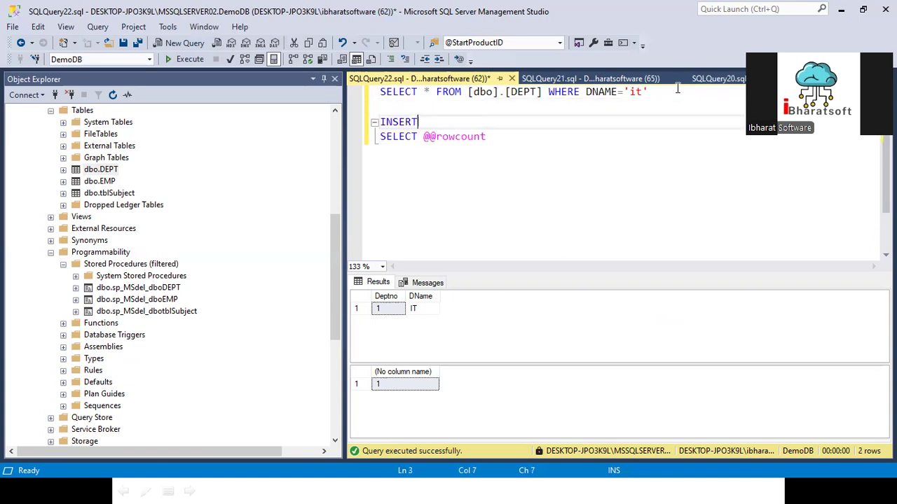
text( INTO)
drag(469, 92, 542, 93)
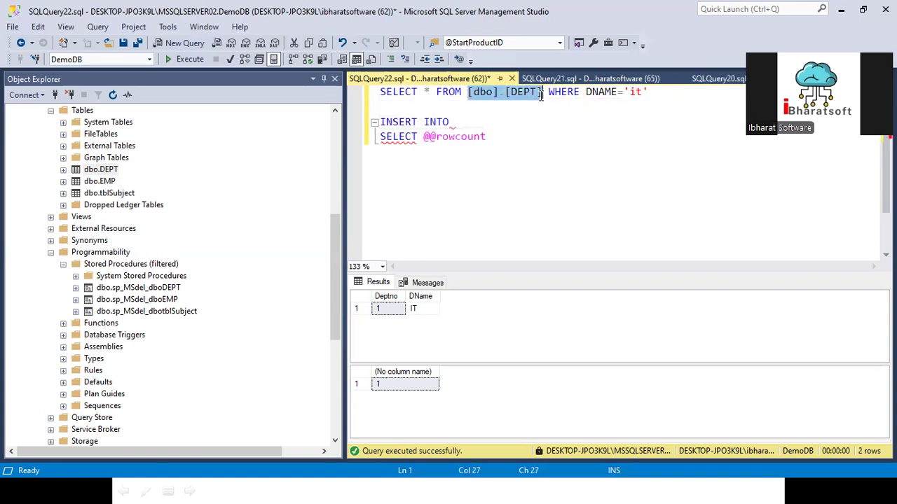
key(ctrl+c)
click(473, 126)
key(ctrl+v)
Step: Complete the insert with VALUES(6,'TEST02') and execute only that statement
text(VALUES()
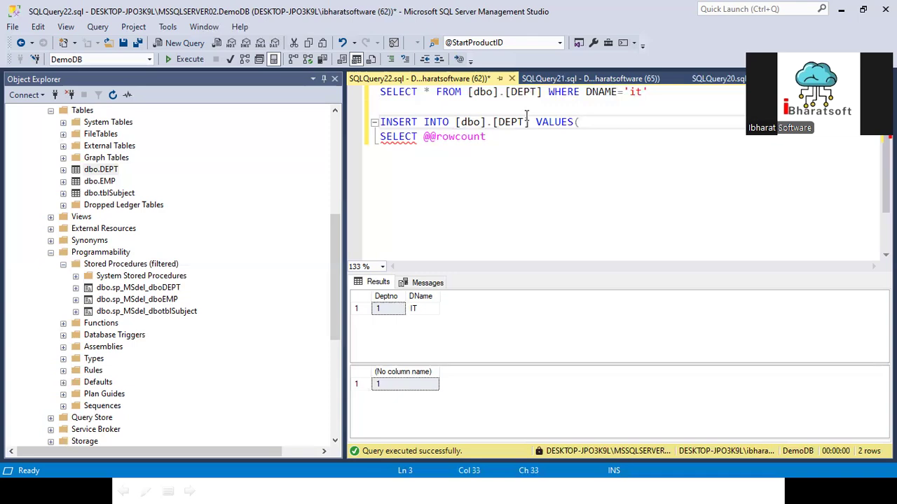
text(6,'TEST02)
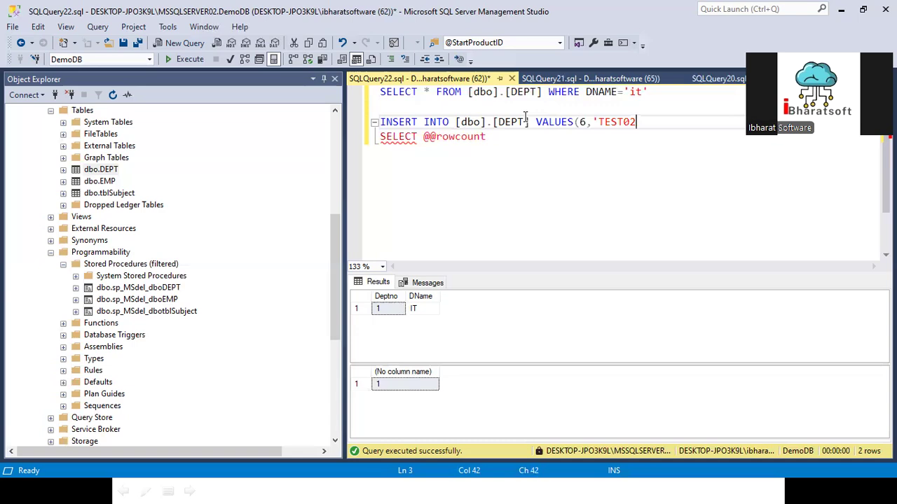
text('))
key(shift+Home)
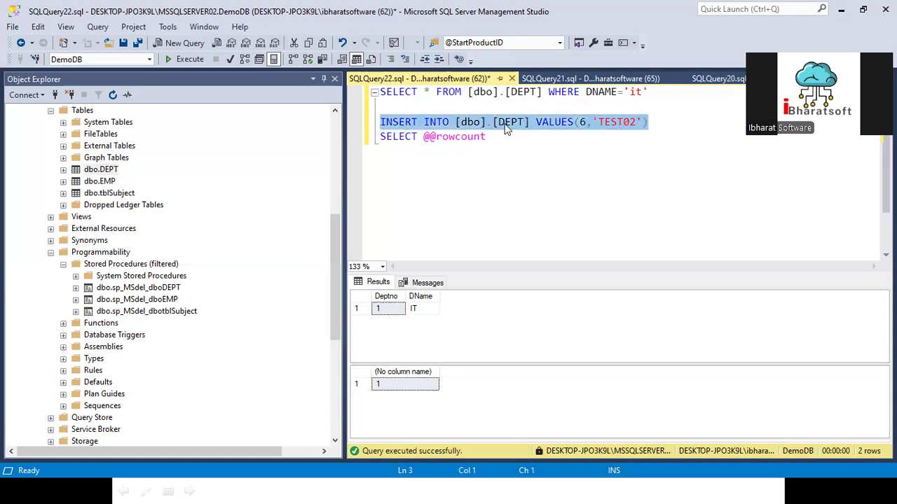
key(F5)
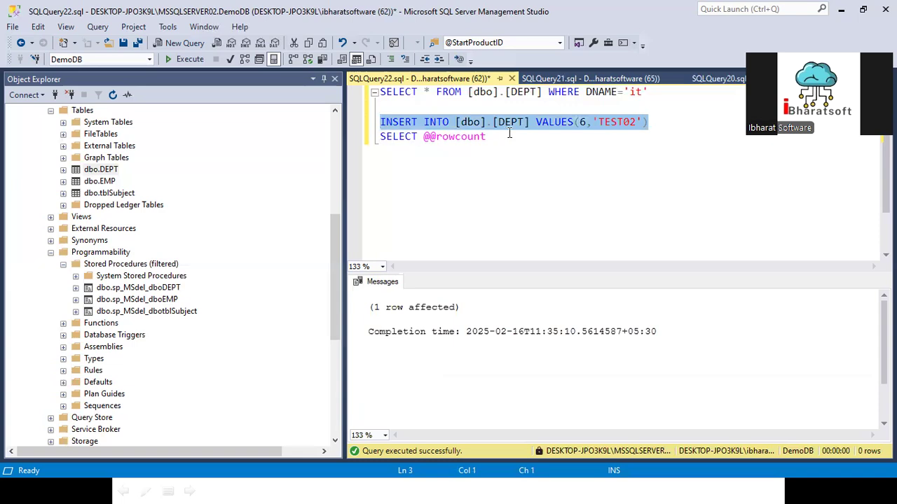
drag(510, 137, 341, 123)
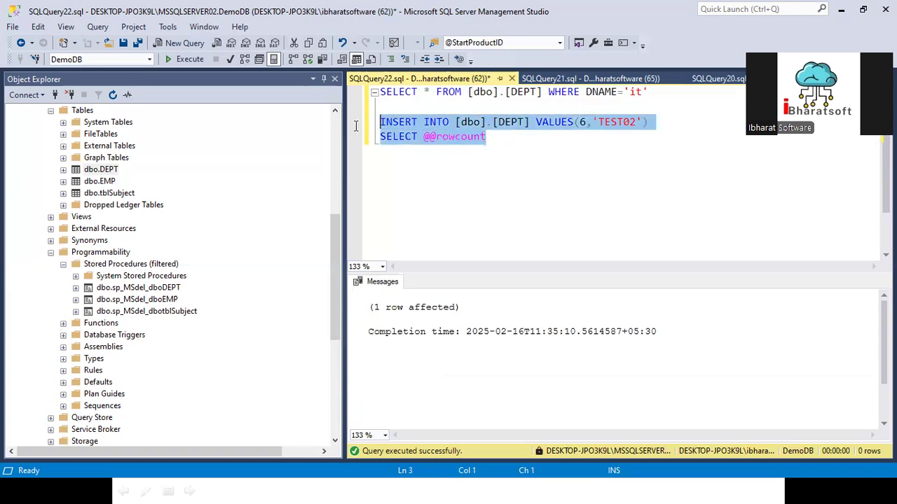
click(190, 59)
click(537, 170)
click(578, 123)
key(Delete)
text(7)
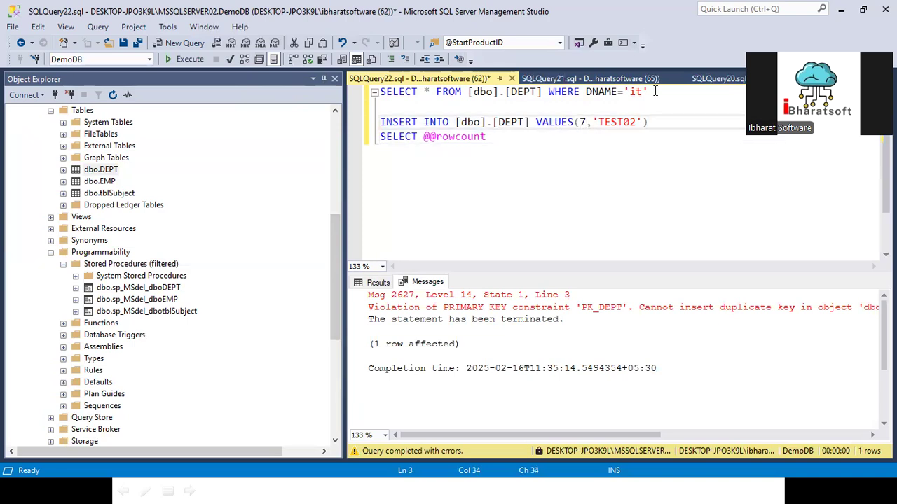
click(632, 122)
text(3)
drag(486, 136, 352, 127)
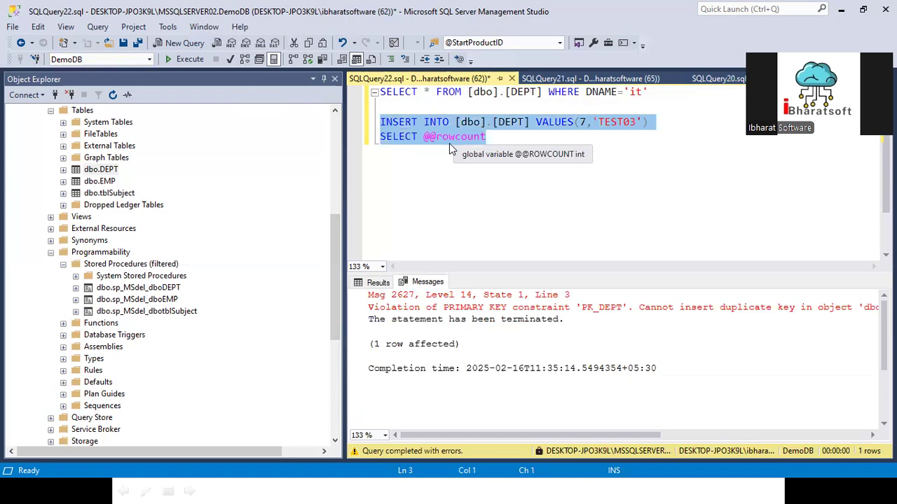
click(194, 62)
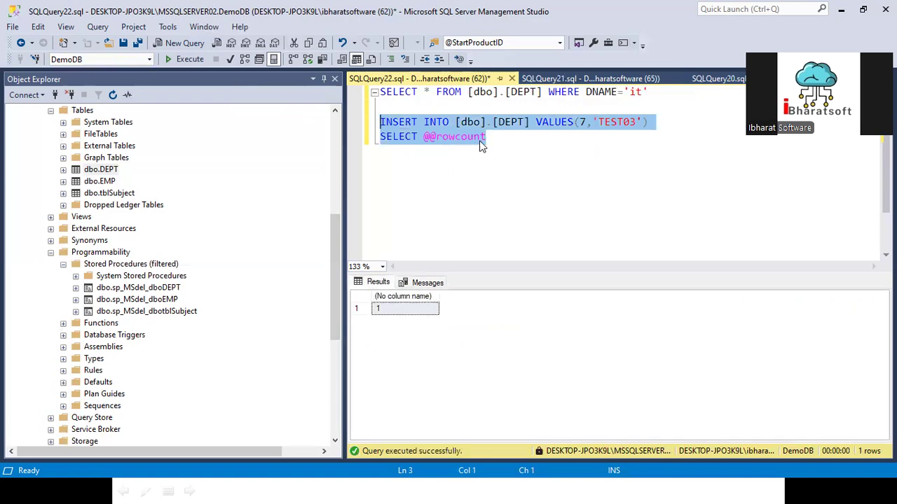
click(522, 155)
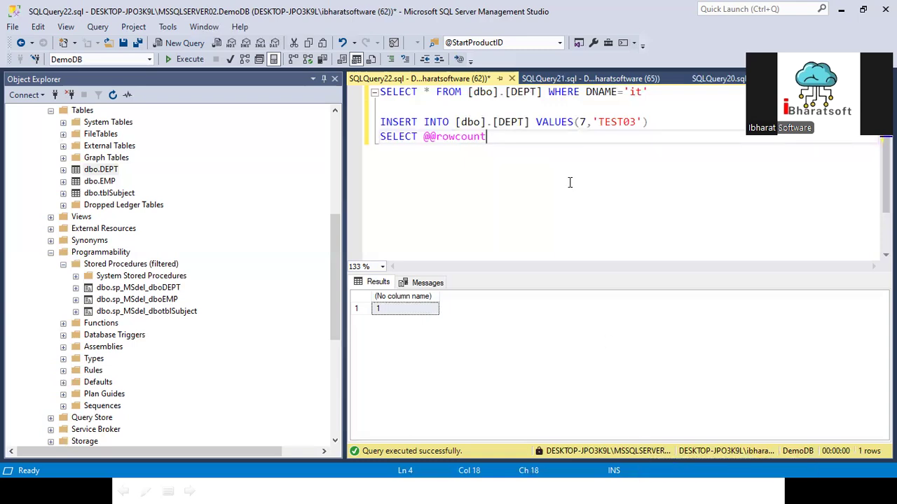
Step: Open the subscriber's dbo.DEPT table for row editing, delete the TEST02 and TEST03 rows, and close the table
click(330, 253)
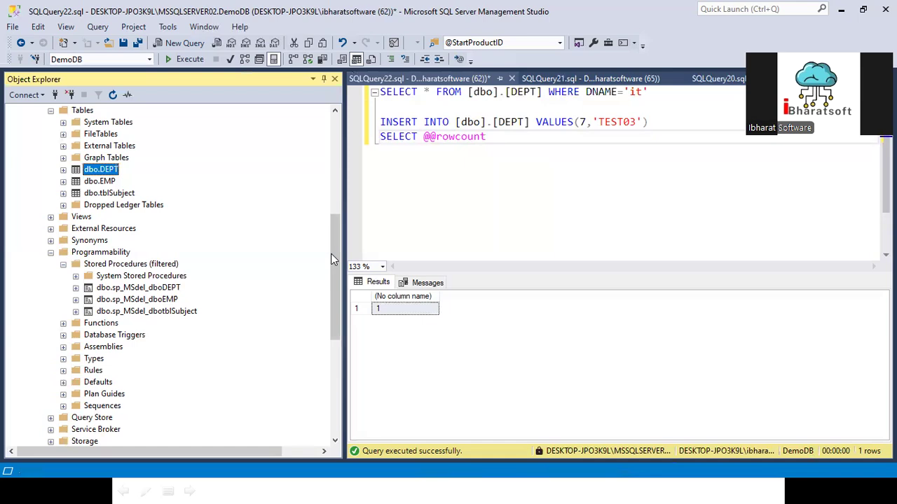
drag(338, 239, 338, 207)
drag(537, 154, 367, 129)
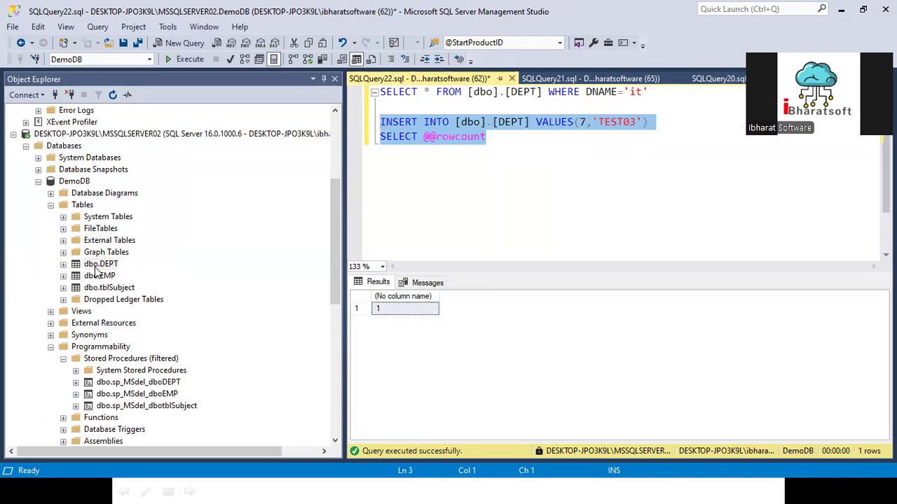
right_click(99, 265)
click(143, 235)
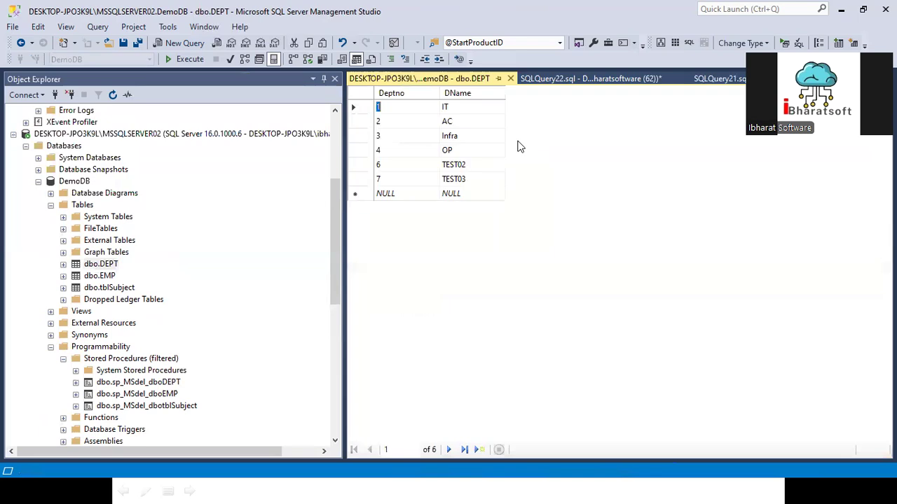
drag(368, 167, 351, 174)
right_click(360, 178)
click(397, 244)
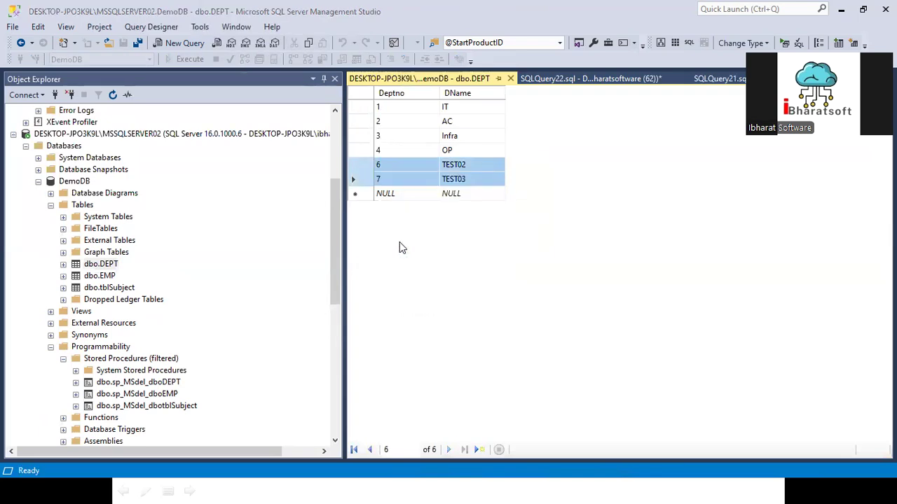
click(449, 298)
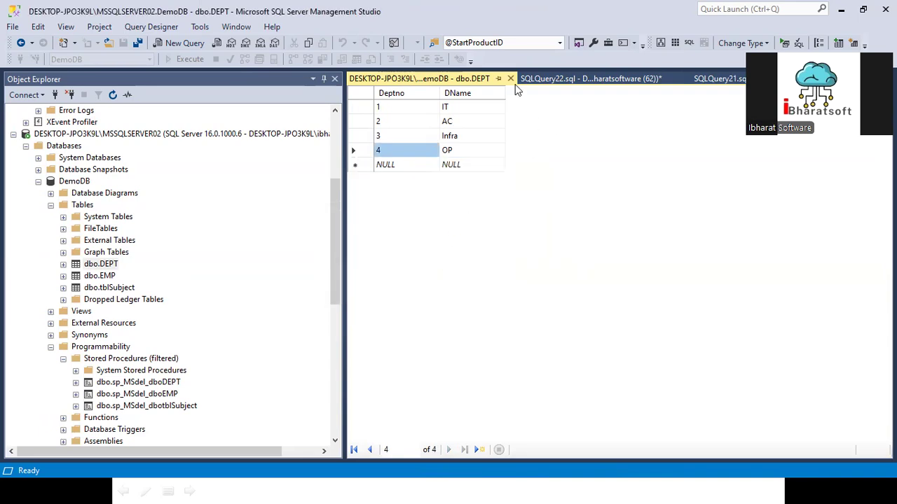
click(510, 79)
click(561, 142)
drag(562, 142, 365, 124)
key(ctrl+c)
scroll(186, 150, up, 5)
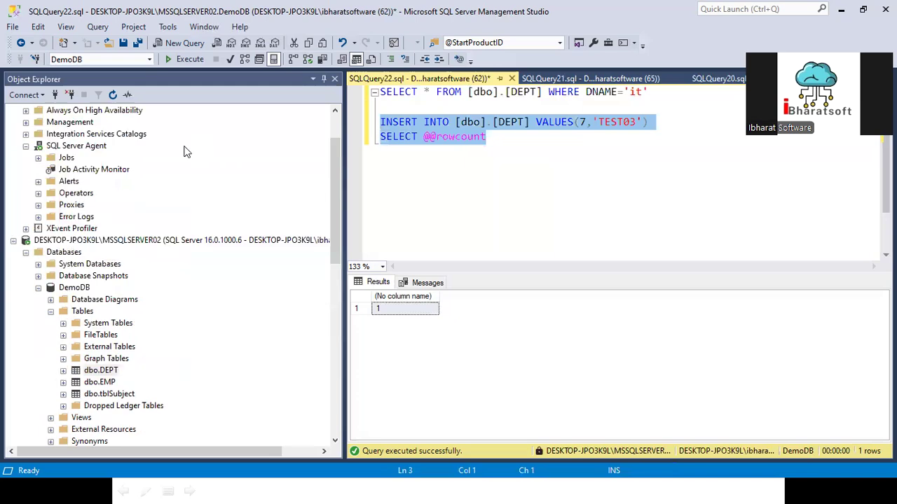
click(26, 122)
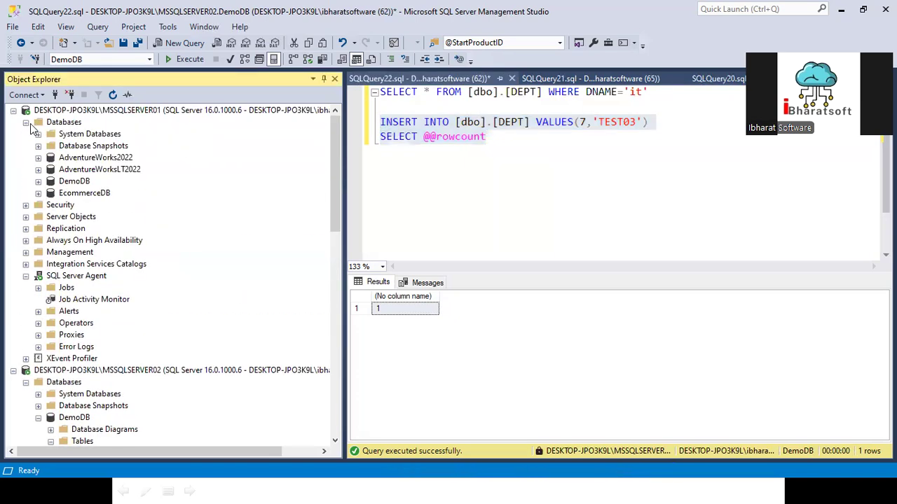
click(75, 181)
click(179, 46)
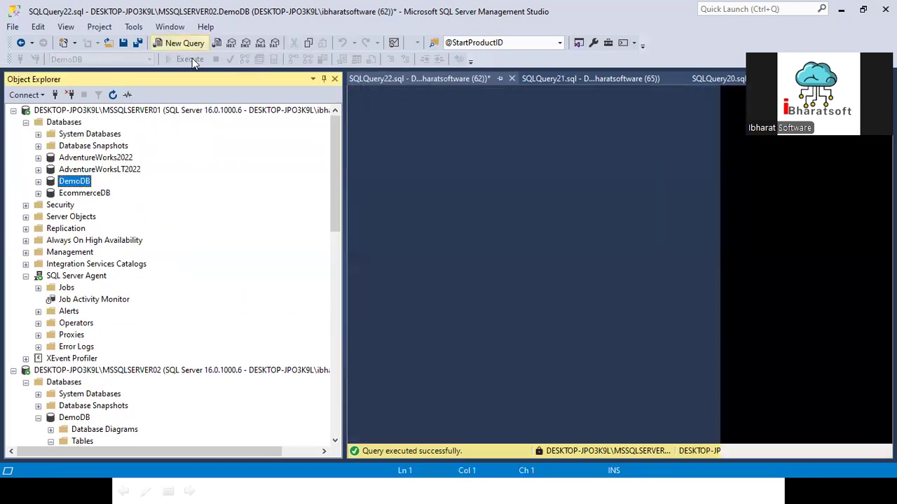
key(ctrl+v)
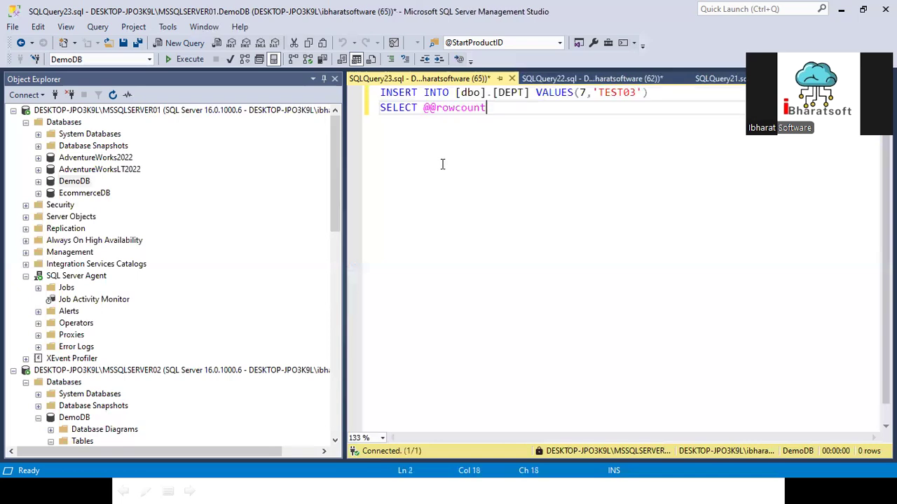
Step: Turn the insert statement into DELETE [dbo].[DEPT], removing its VALUES clause
drag(452, 92, 360, 96)
text(DELETE)
drag(504, 98, 621, 97)
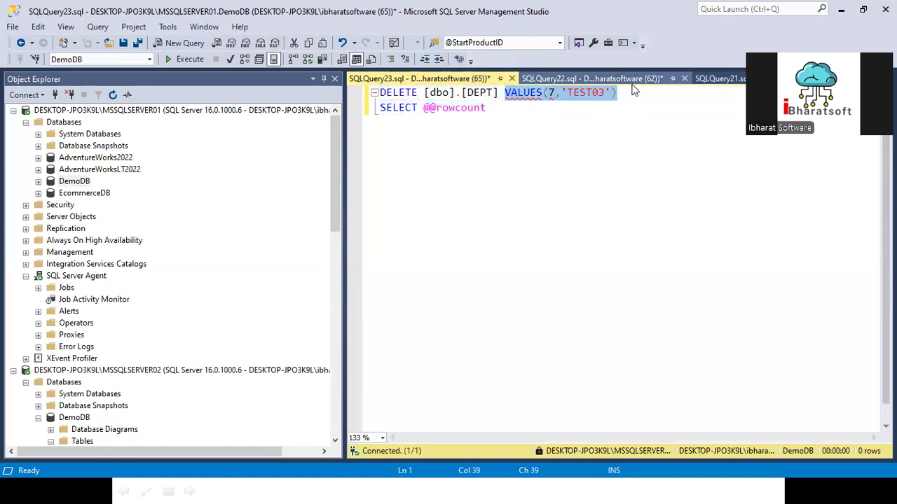
key(Delete)
Step: Add SELECT * FROM [dbo].[DEPT] below the existing statements and execute only that query
drag(425, 93, 522, 93)
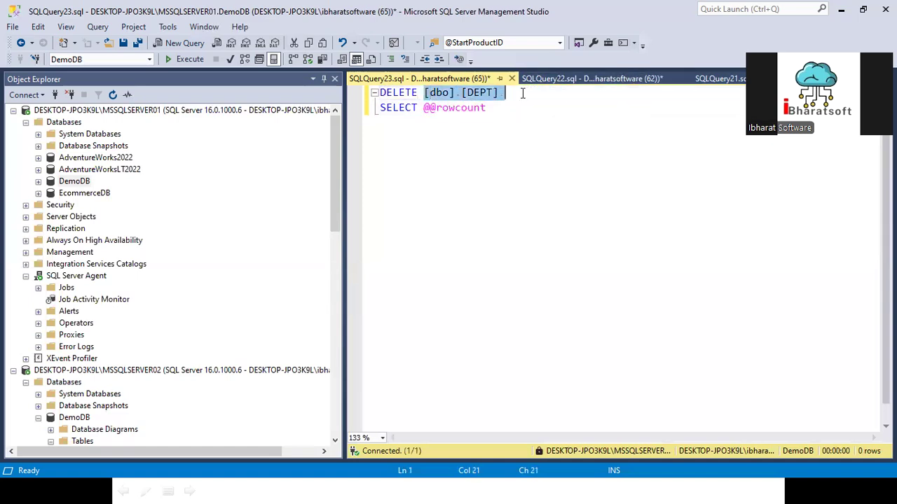
click(511, 112)
key(Return)
key(Return)
text(S)
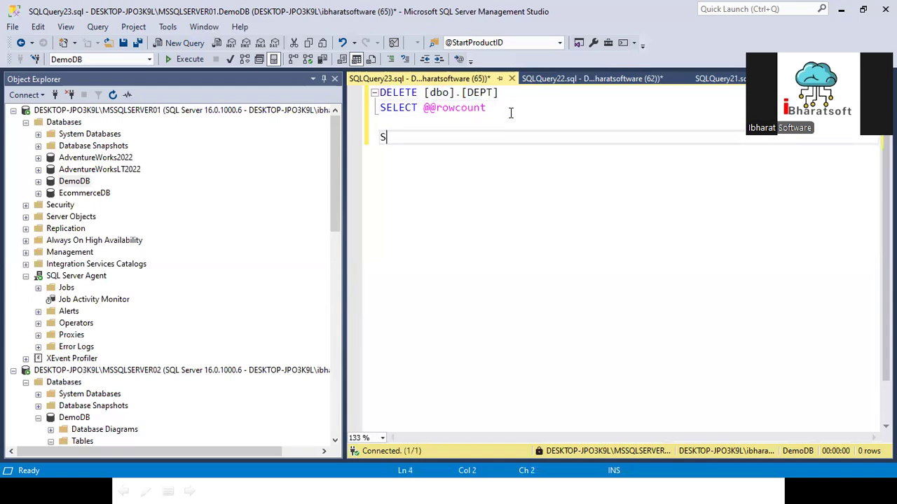
text(ELECT COUNT)
key(BackSpace)
key(BackSpace)
key(BackSpace)
key(BackSpace)
key(BackSpace)
text(* FROM [dbo].[DEPT])
key(shift+Home)
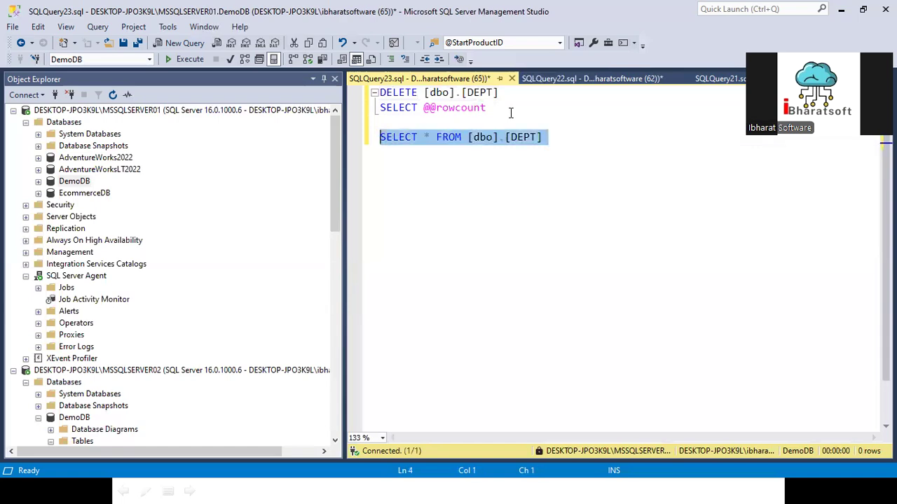
key(F5)
Step: Add FROM to the delete statement and remove the SELECT * FROM [dbo].[DEPT] query
drag(509, 117, 391, 97)
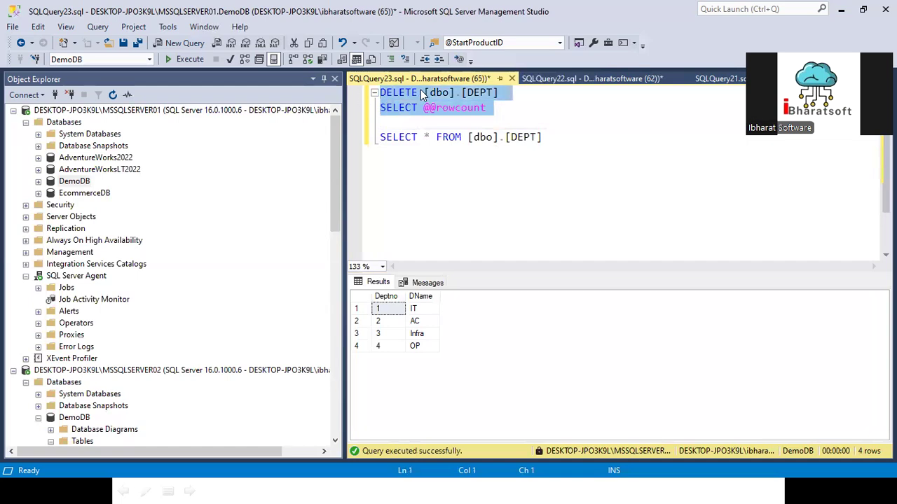
click(421, 91)
text(FROM)
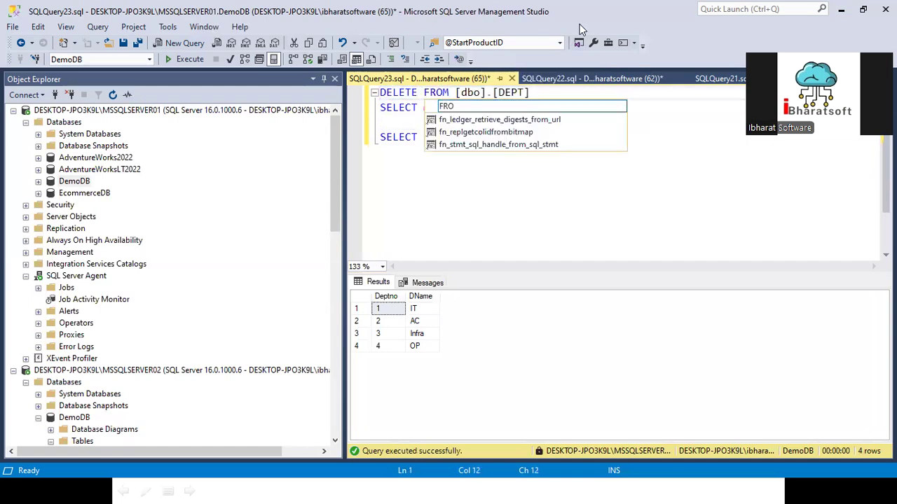
click(412, 122)
drag(572, 137, 332, 140)
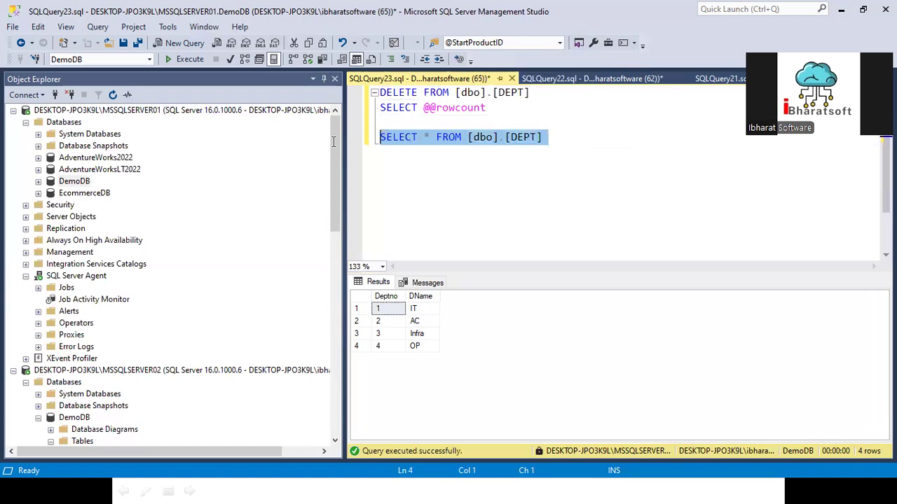
key(Delete)
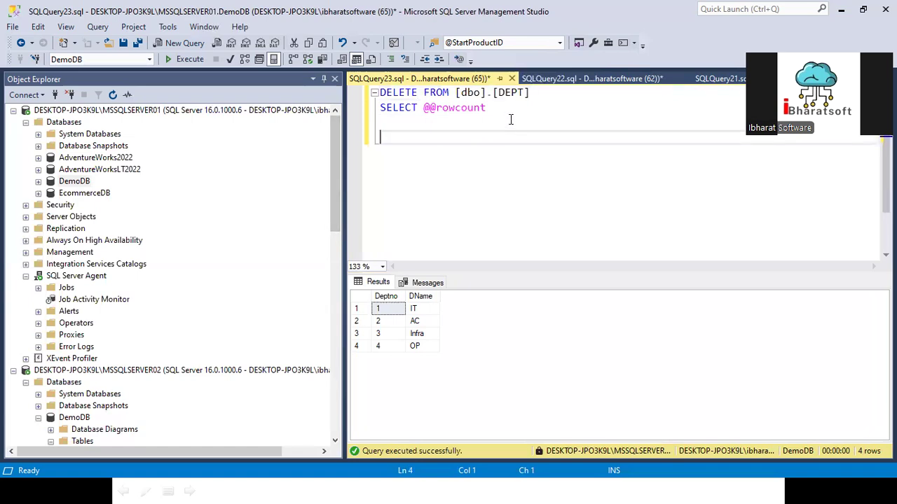
drag(507, 110, 349, 87)
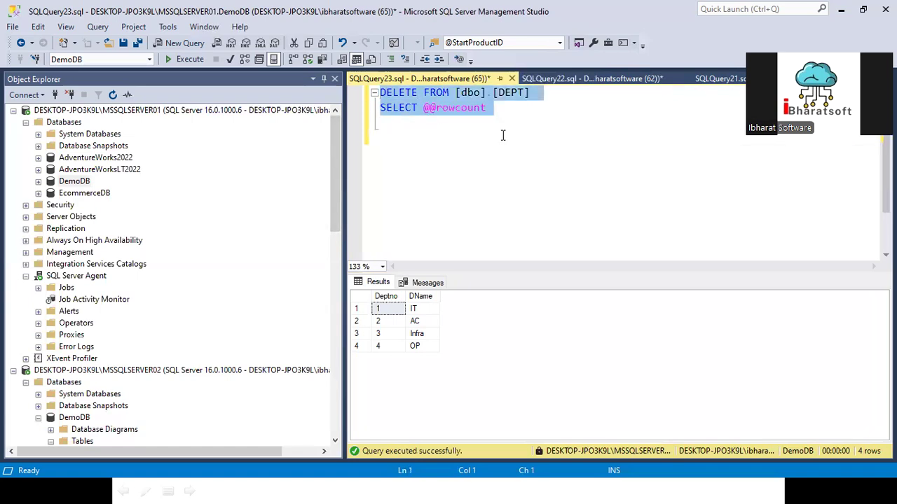
click(423, 93)
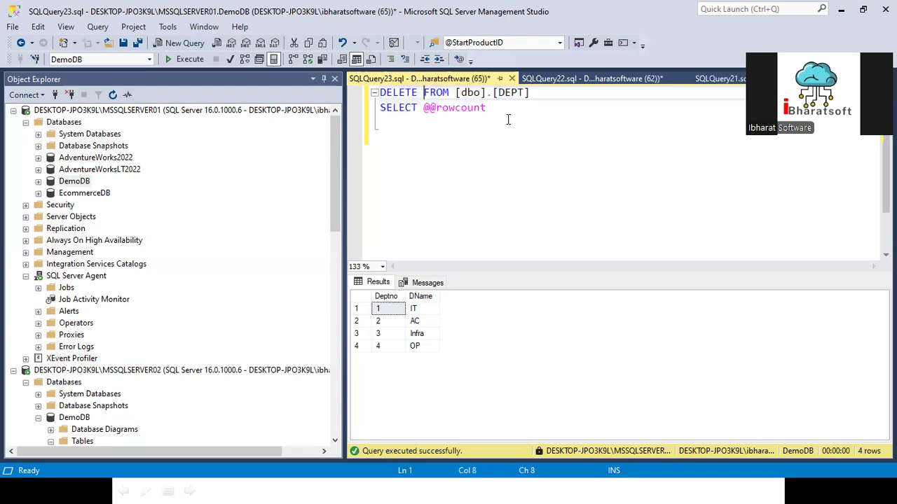
double_click(455, 109)
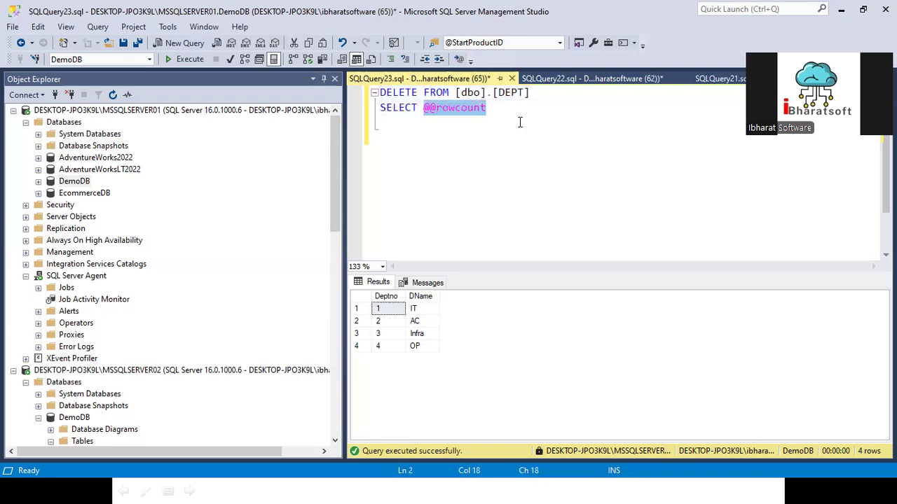
drag(517, 123, 385, 117)
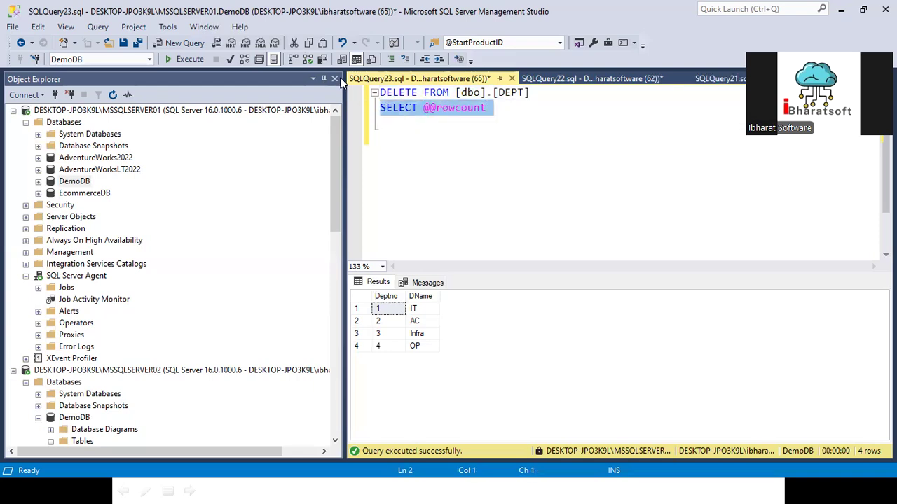
drag(533, 122, 354, 84)
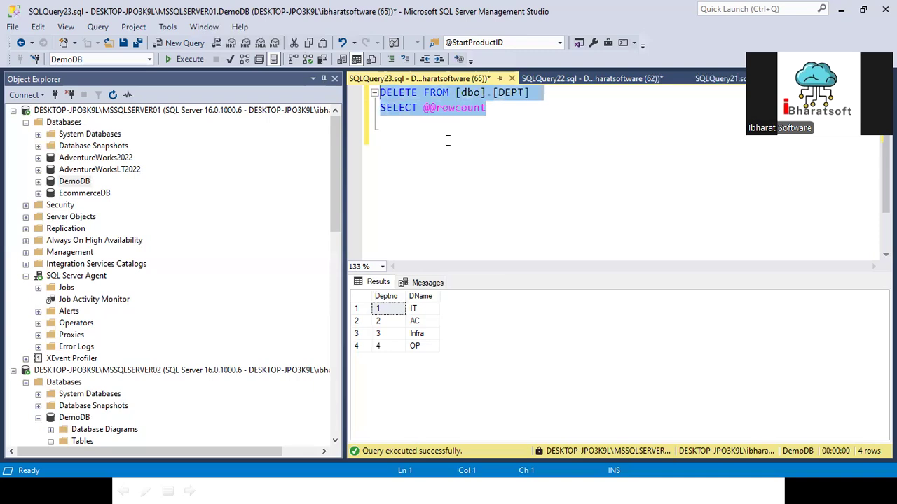
mouse_move(468, 115)
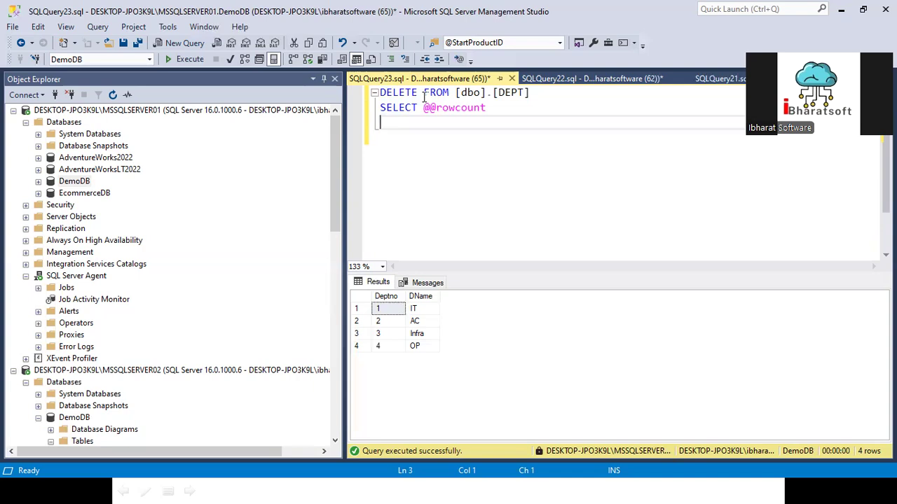
double_click(457, 109)
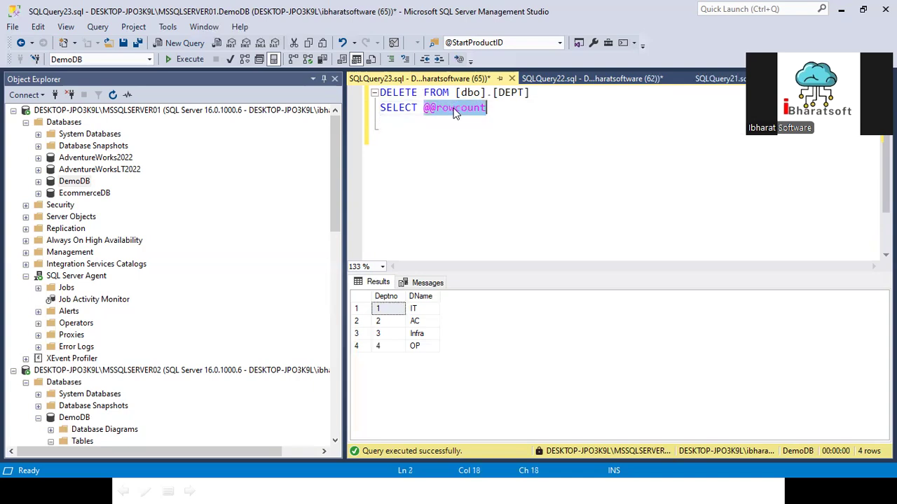
click(503, 140)
drag(523, 112, 294, 72)
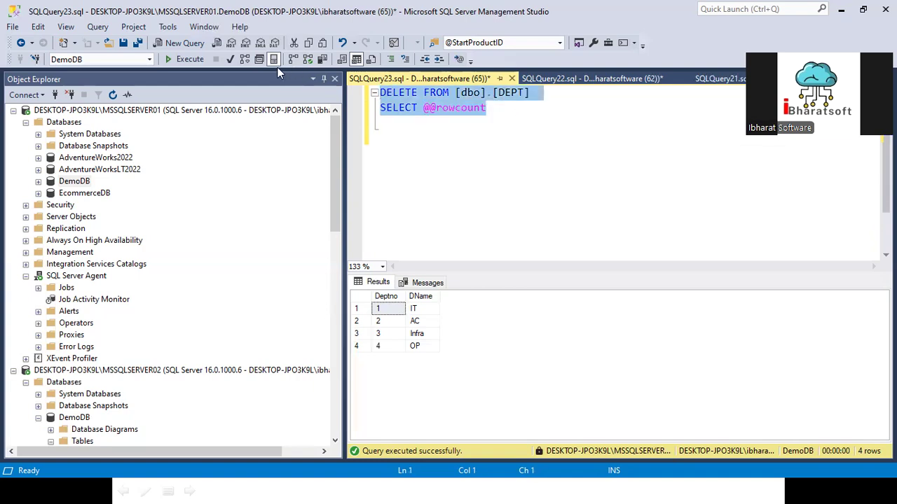
click(187, 58)
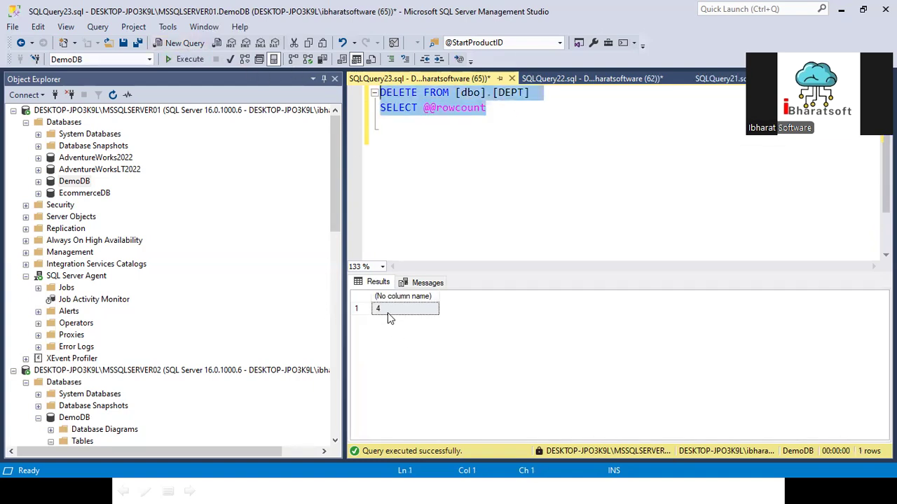
drag(424, 110, 528, 109)
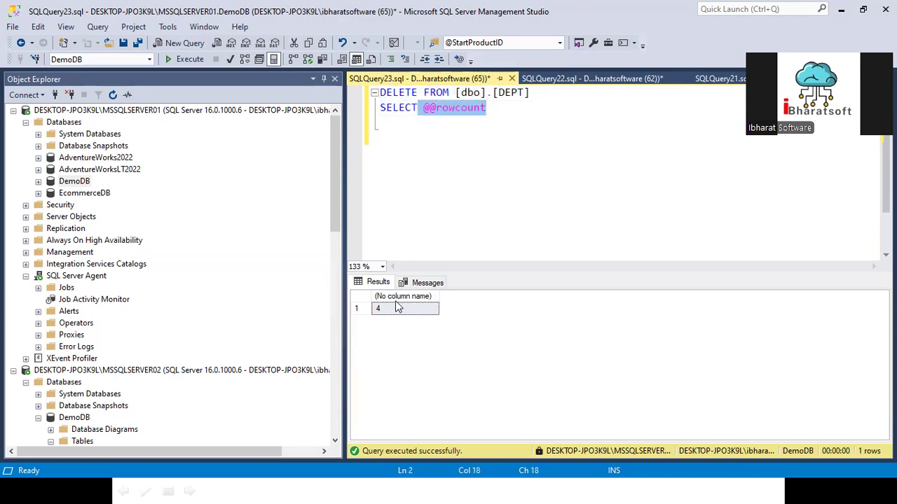
click(510, 121)
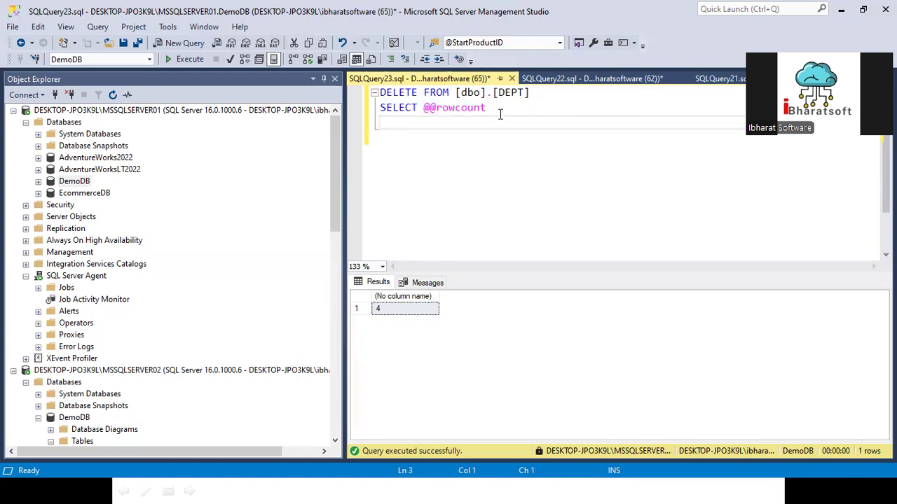
drag(500, 114, 304, 92)
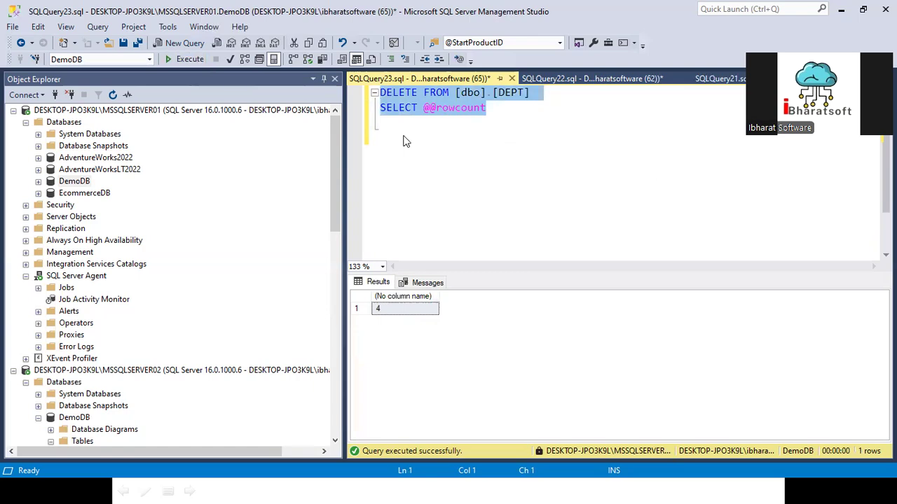
Step: Write a SELECT * query on [dbo].[DEPT], reusing the delete's FROM clause, and execute only that query
click(519, 115)
drag(423, 92, 693, 98)
key(ctrl+c)
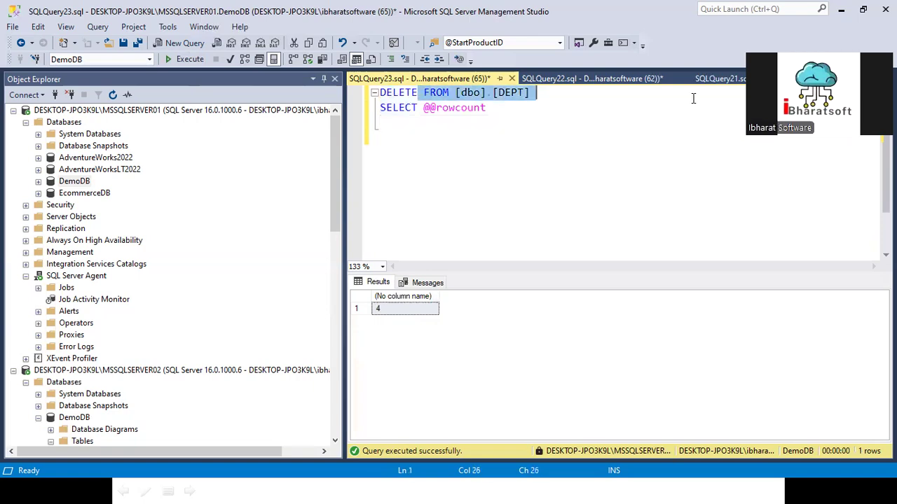
click(544, 118)
key(Return)
key(Return)
text(SELEC)
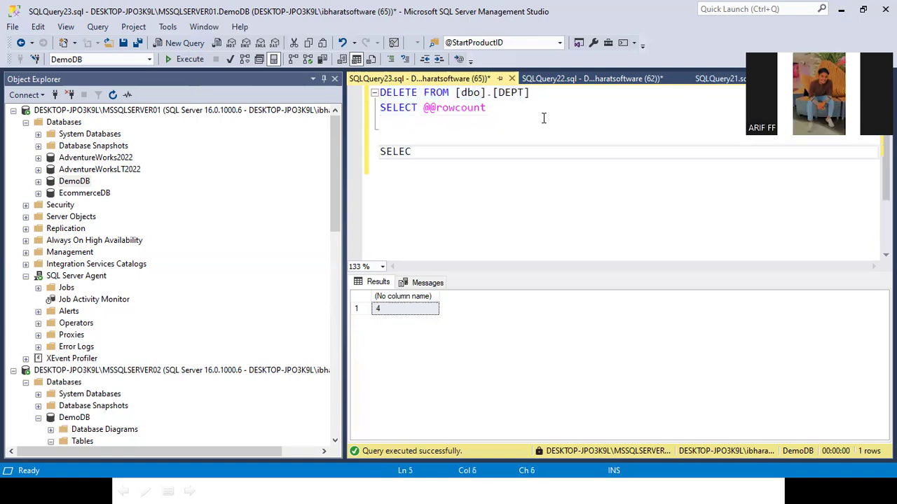
text(T)
key(ctrl+v)
click(432, 151)
text(*)
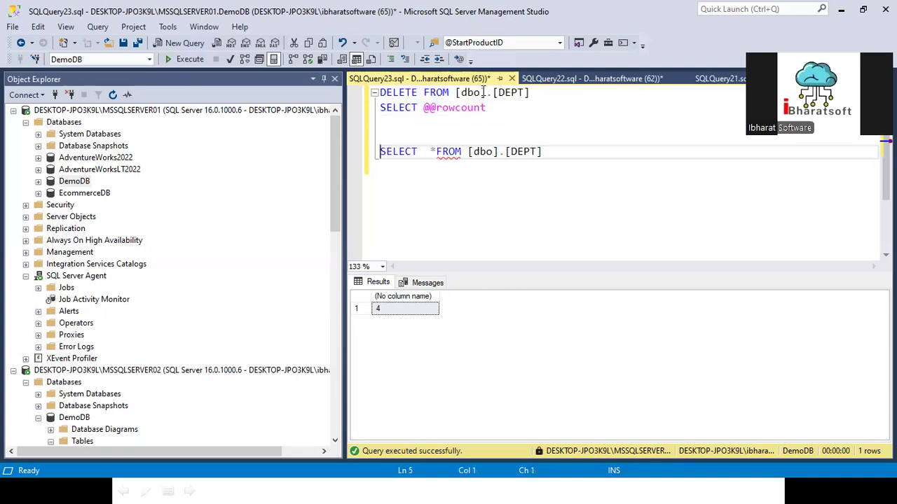
key(shift+End)
key(F5)
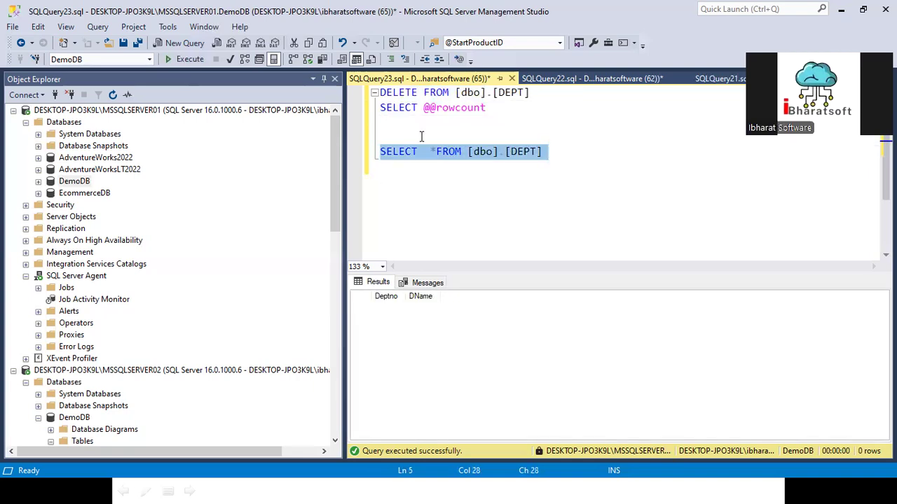
drag(504, 114, 379, 101)
key(F5)
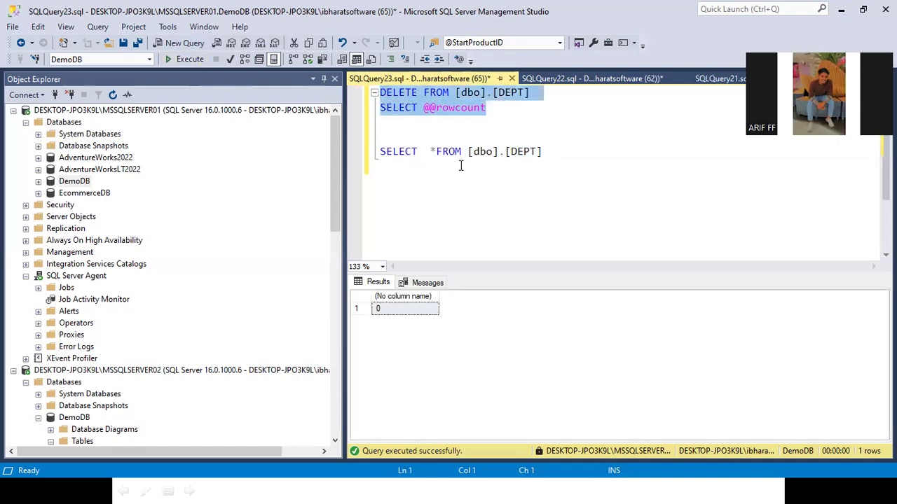
click(443, 115)
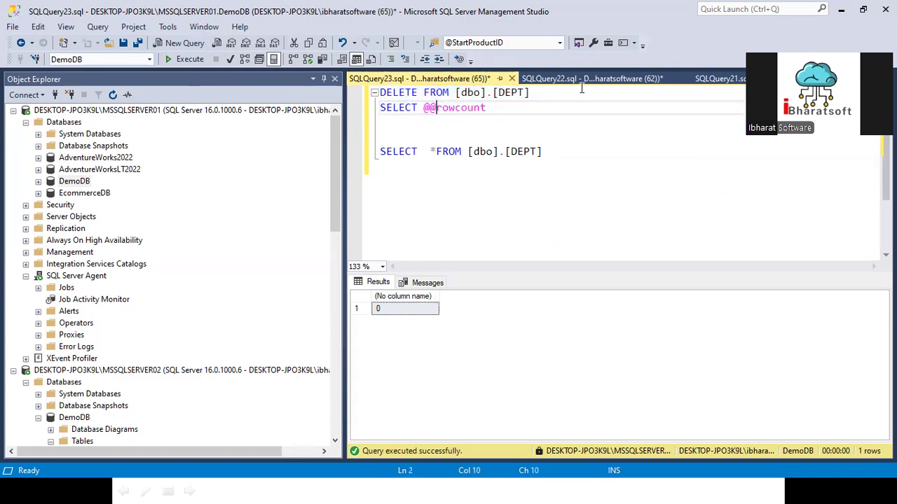
click(578, 80)
click(721, 79)
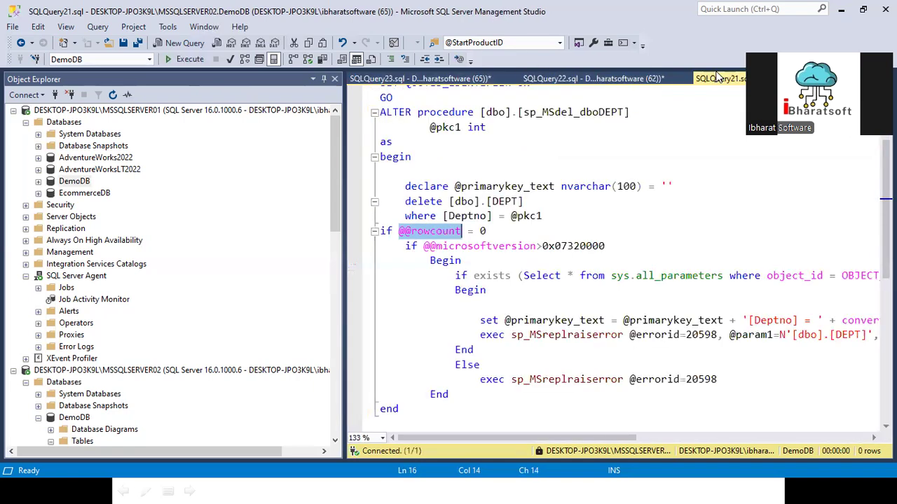
click(431, 219)
drag(394, 233, 585, 218)
mouse_move(405, 231)
mouse_down()
mouse_move(393, 232)
mouse_move(418, 231)
mouse_up()
drag(479, 231, 489, 231)
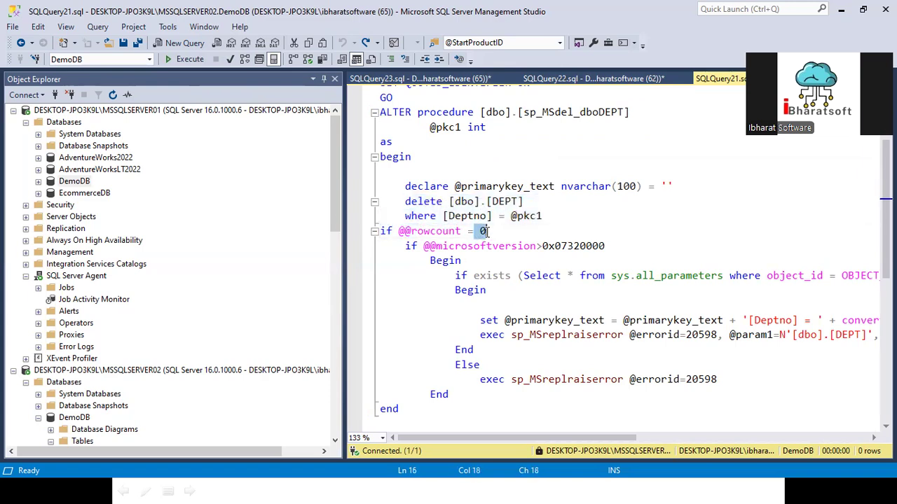
click(499, 222)
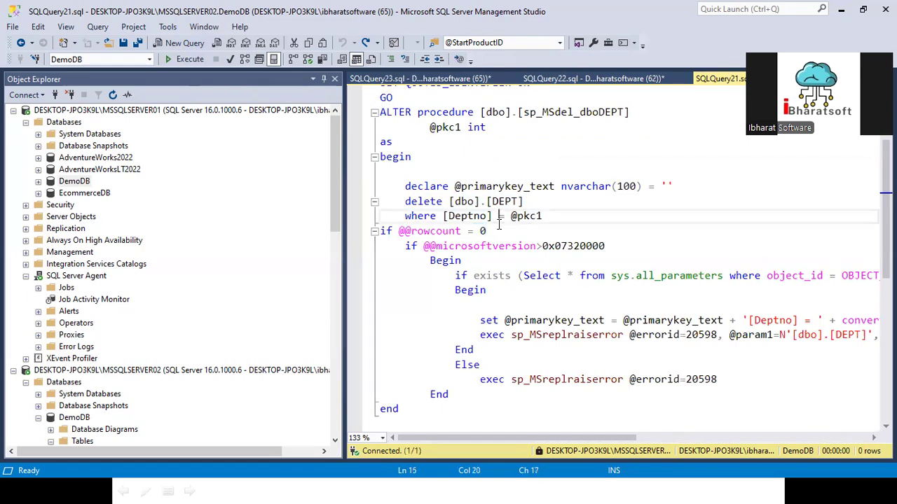
click(542, 336)
double_click(543, 337)
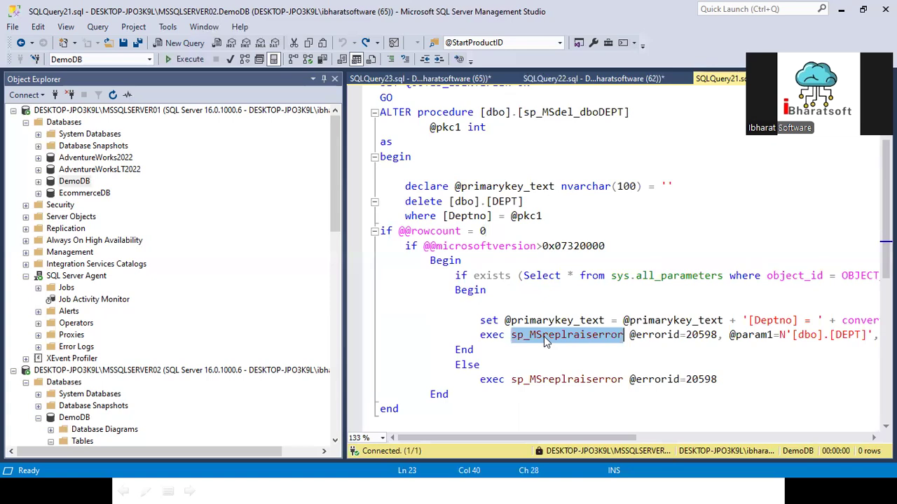
drag(410, 419, 365, 235)
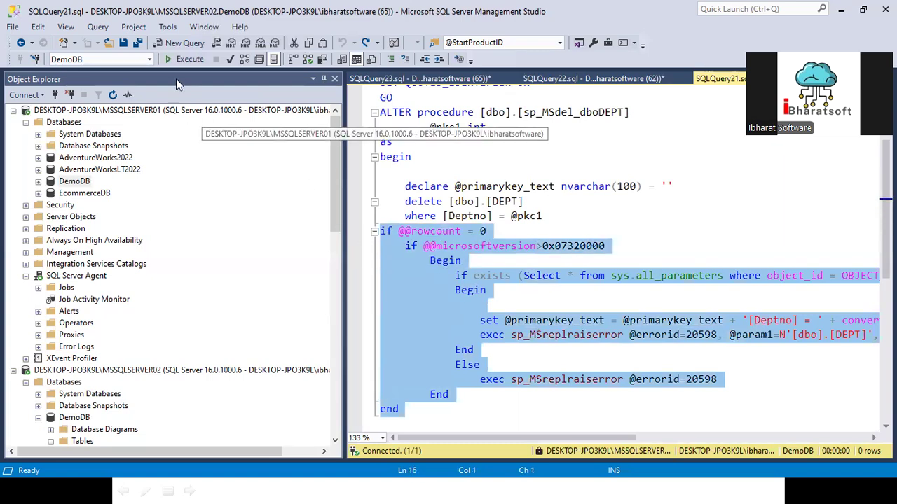
key(ctrl+k)
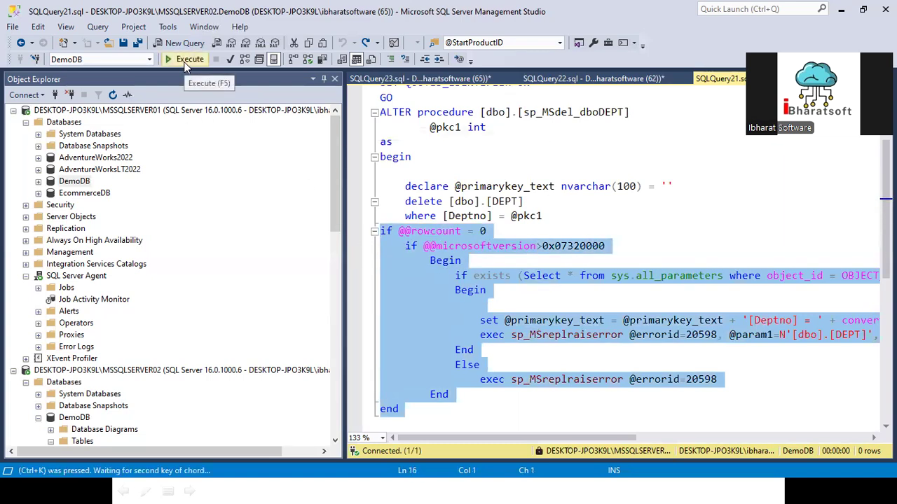
key(ctrl+c)
scroll(422, 373, down, 2)
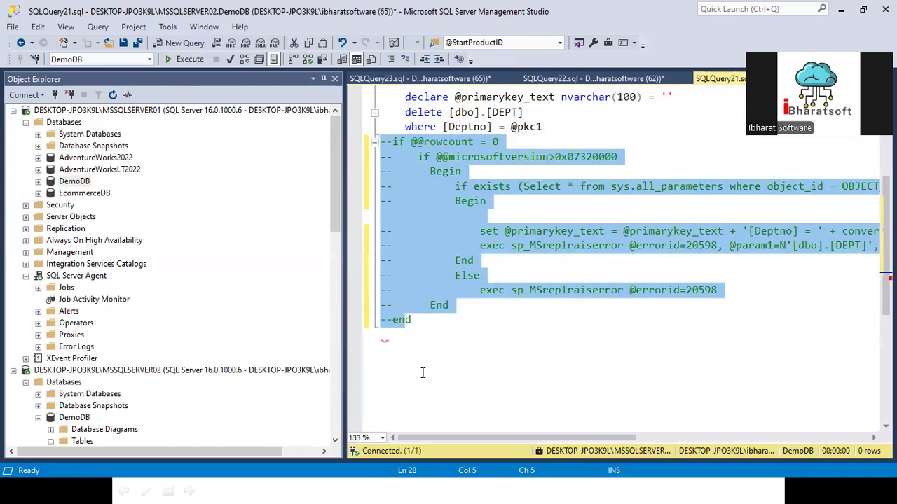
click(437, 323)
scroll(433, 322, up, 1)
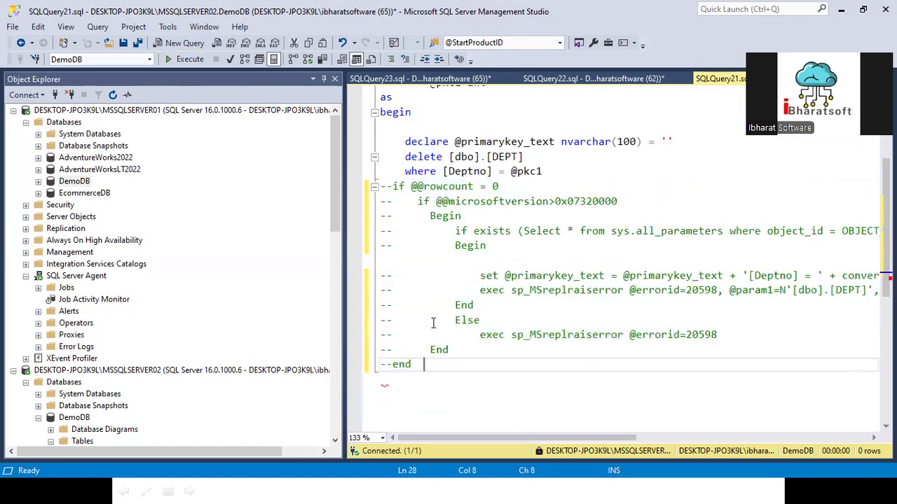
Step: Uncomment the procedure's final end and execute the ALTER procedure script on the MSSQLSERVER02 DemoDB database
click(387, 366)
key(BackSpace)
key(Delete)
click(179, 59)
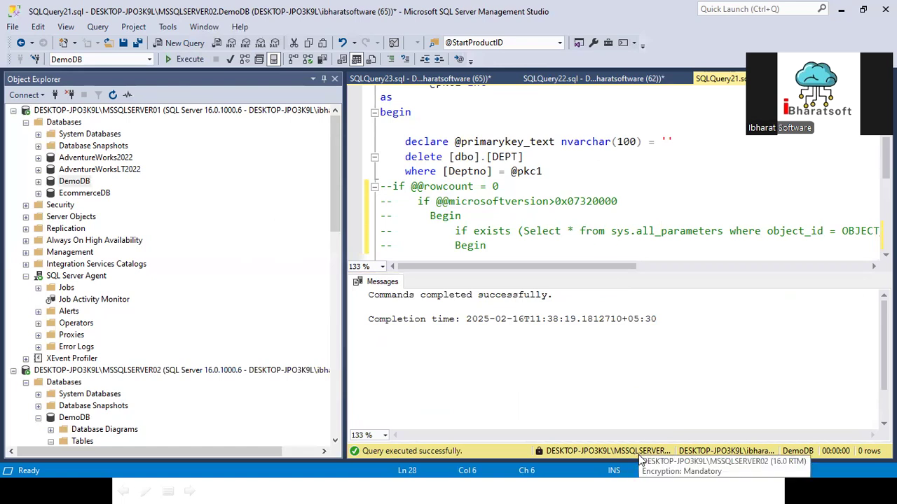
Step: Open the sp_MSdel_dboEMP stored procedure of the MSSQLSERVER02 DemoDB database for modification
scroll(176, 236, down, 2)
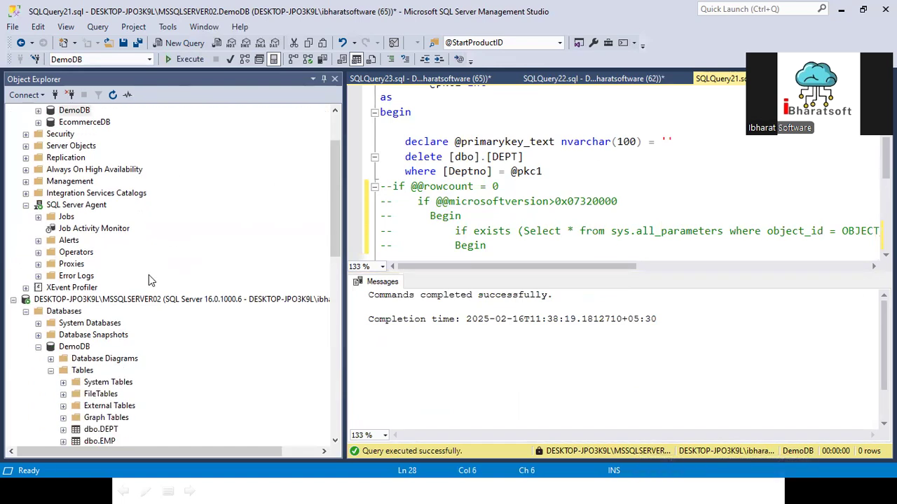
scroll(126, 254, up, 2)
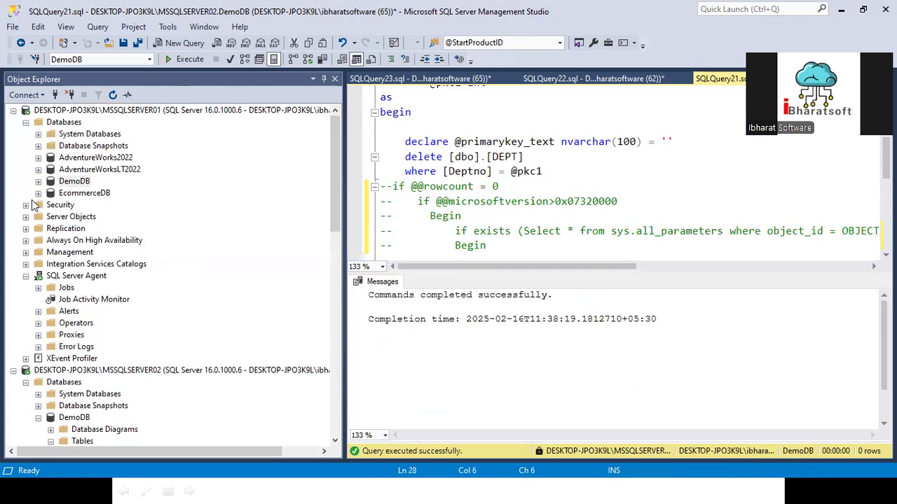
scroll(39, 263, down, 2)
scroll(54, 288, down, 6)
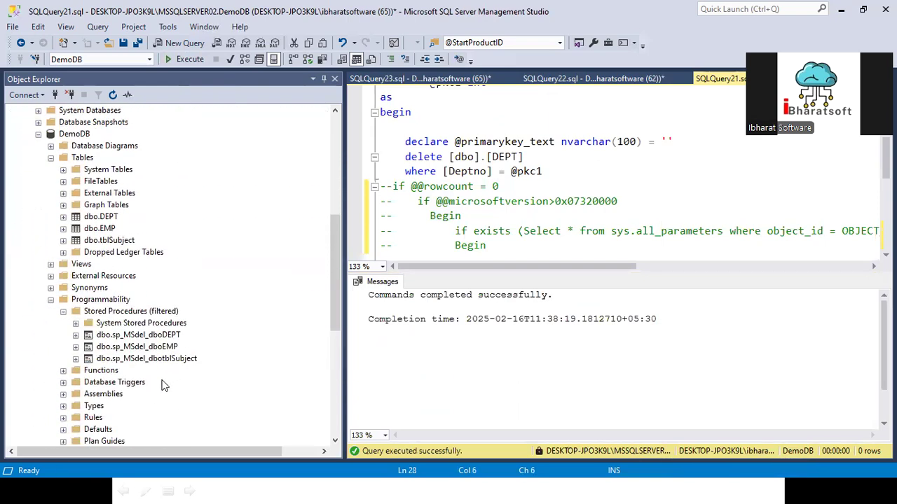
right_click(141, 347)
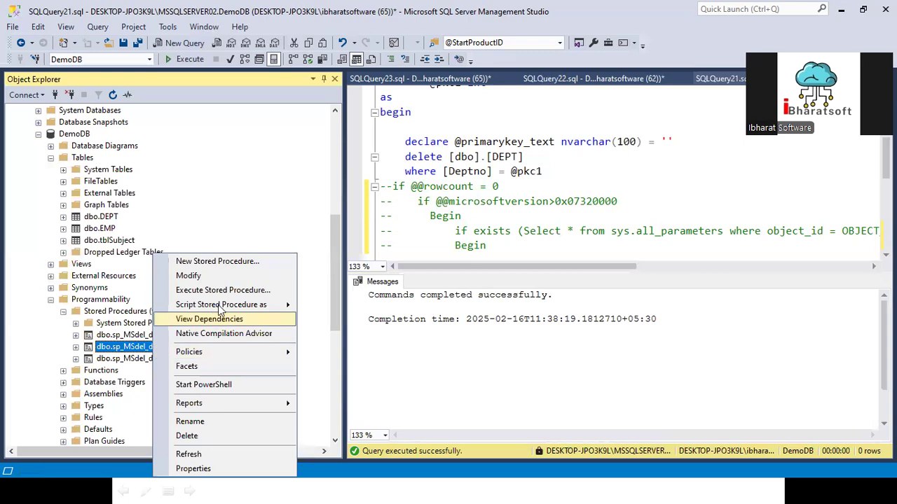
click(210, 284)
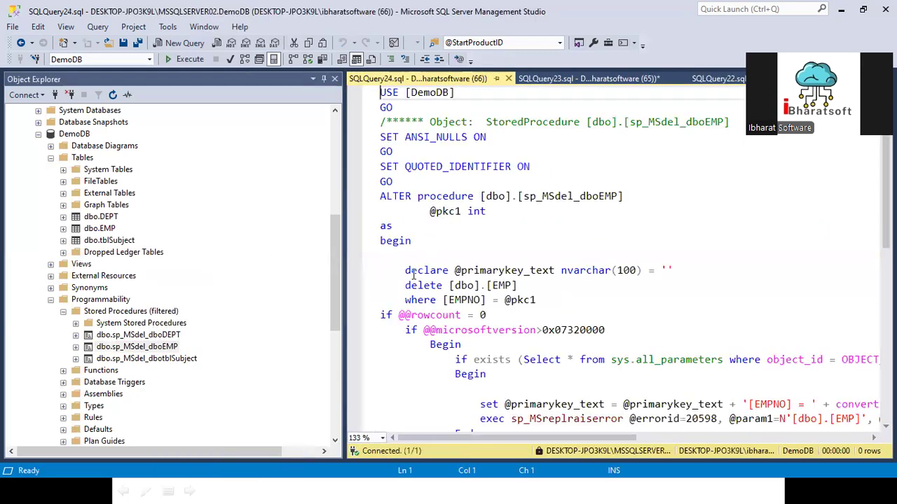
click(381, 316)
drag(381, 316, 450, 344)
key(ctrl+k)
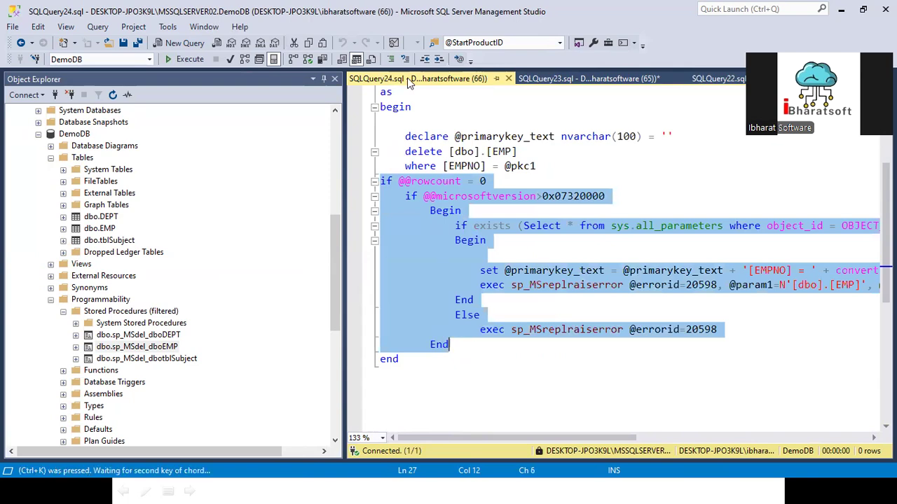
key(ctrl+c)
key(F5)
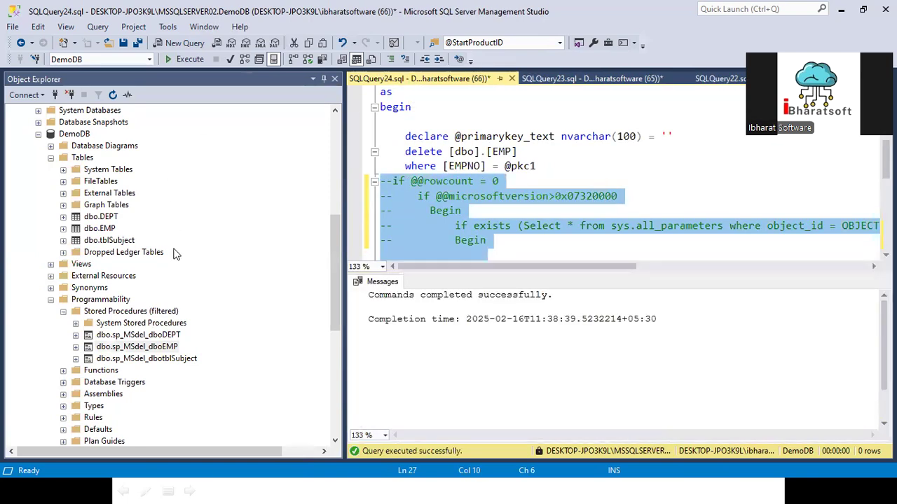
Step: Open the sp_MSdel_dbotblSubject stored procedure of the MSSQLSERVER02 DemoDB database for modification
scroll(171, 324, down, 1)
right_click(176, 325)
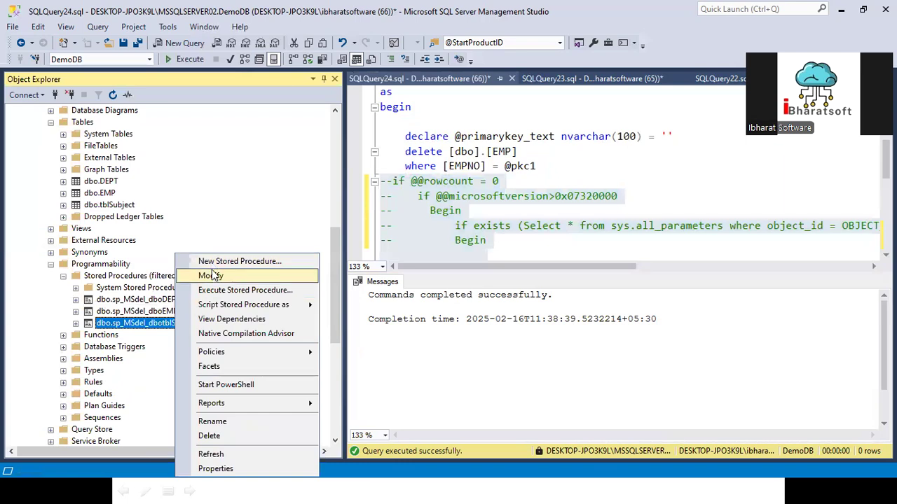
click(210, 274)
scroll(420, 290, down, 2)
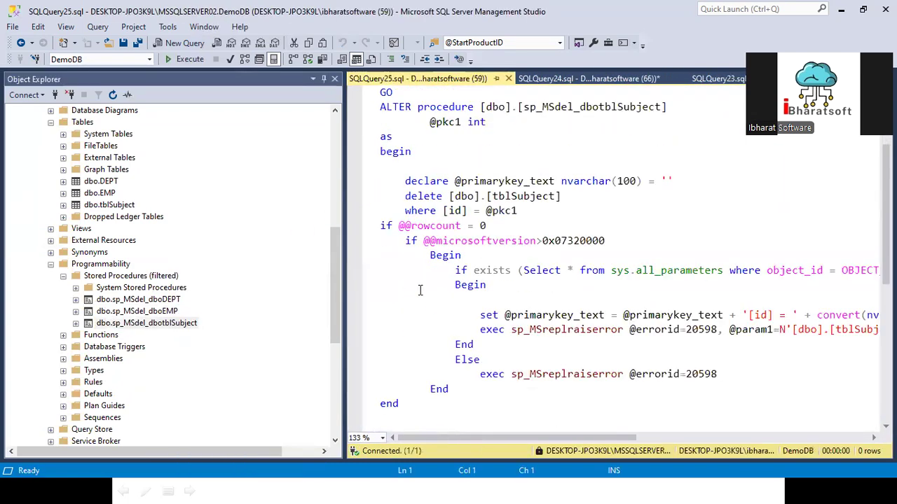
click(374, 226)
click(374, 225)
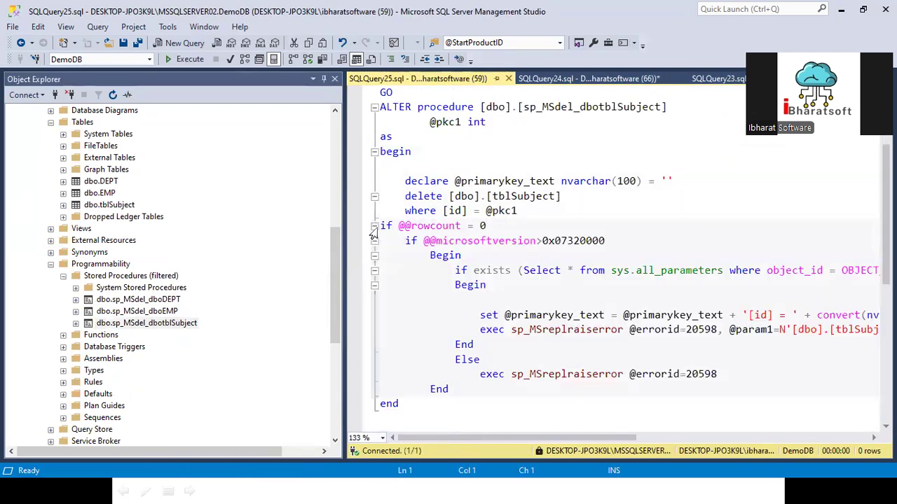
drag(380, 225, 470, 387)
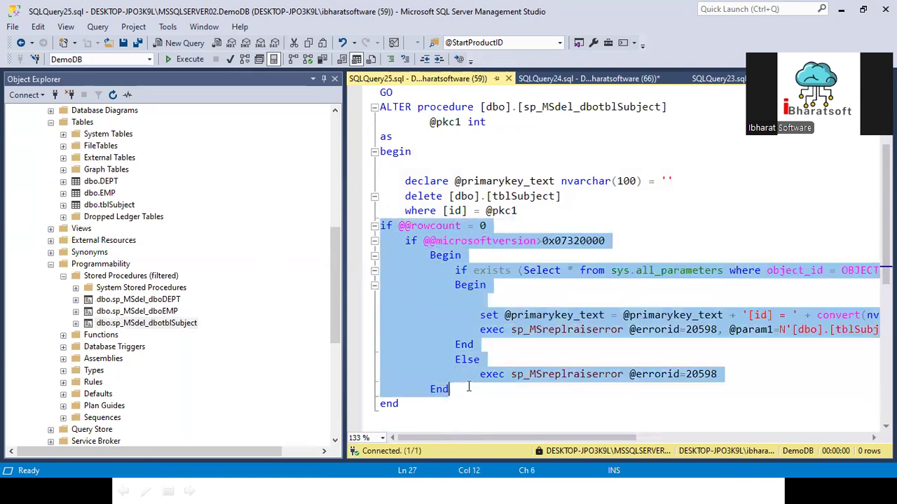
key(ctrl+k)
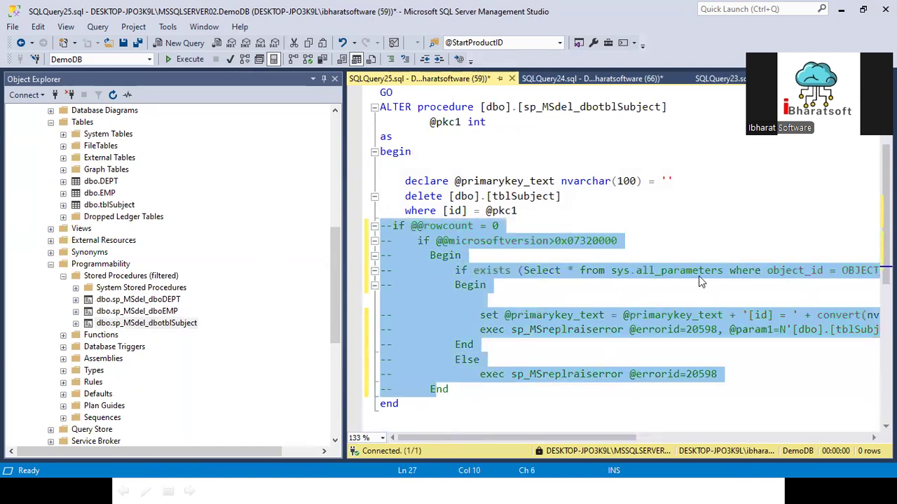
key(ctrl+c)
click(683, 245)
click(186, 59)
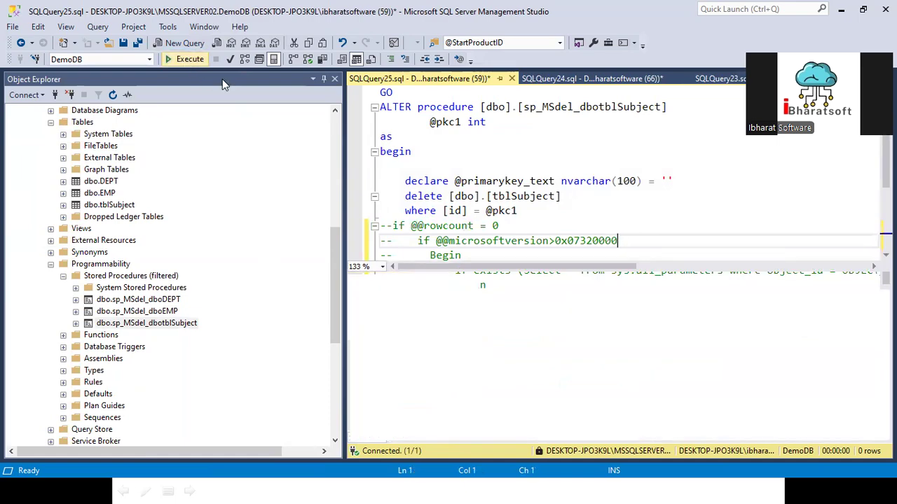
Step: Check the rows of the dbo.DEPT table in the MSSQLSERVER02 DemoDB database and close the row editor
drag(336, 264, 330, 223)
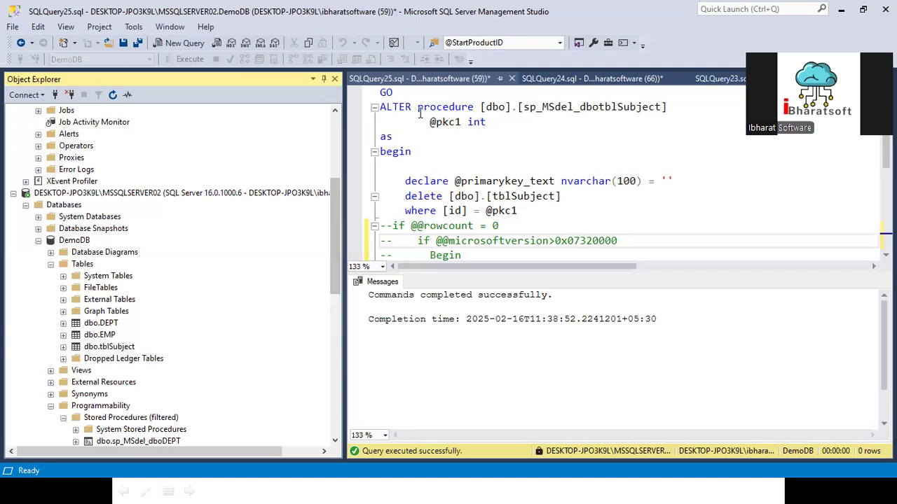
click(423, 85)
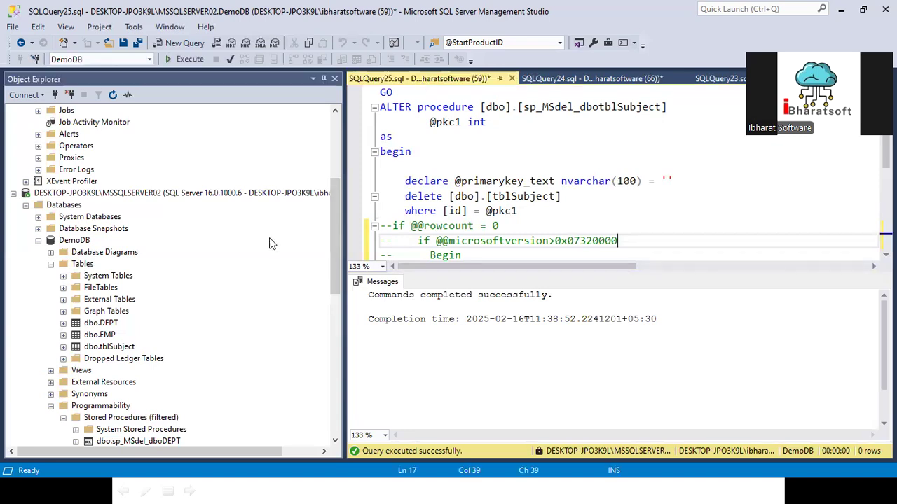
drag(332, 214, 333, 140)
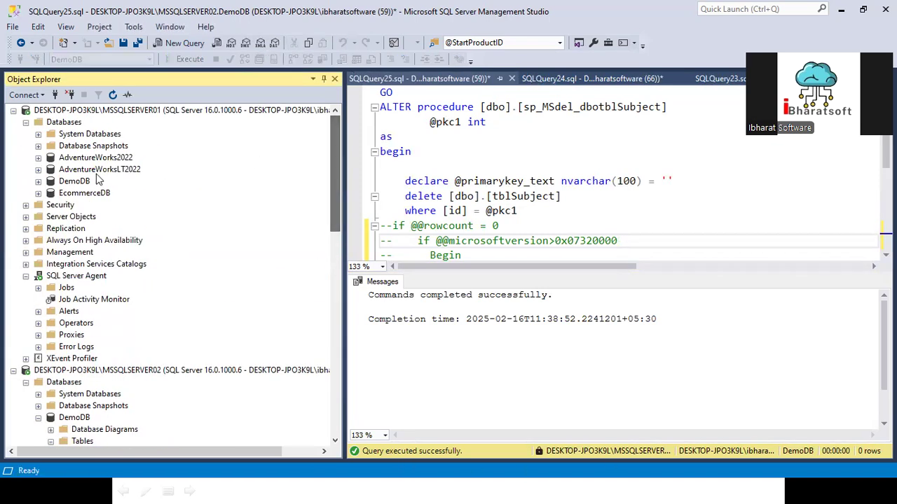
scroll(56, 332, down, 5)
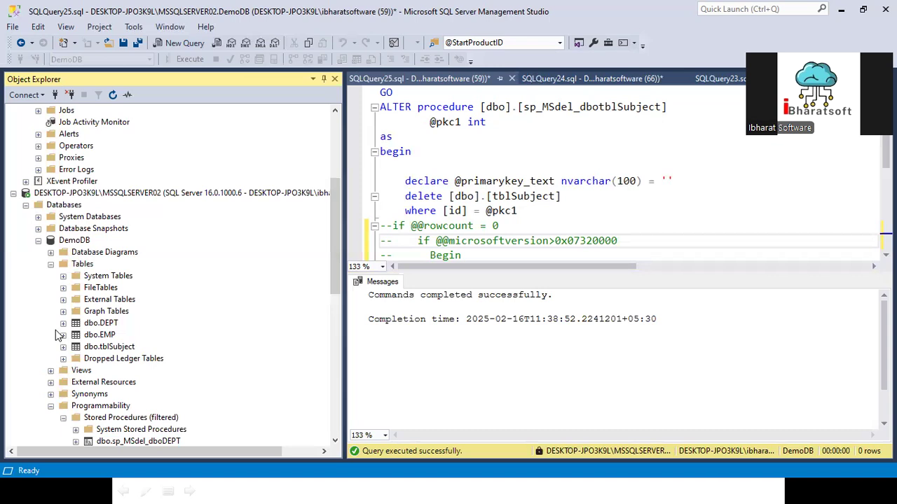
right_click(105, 338)
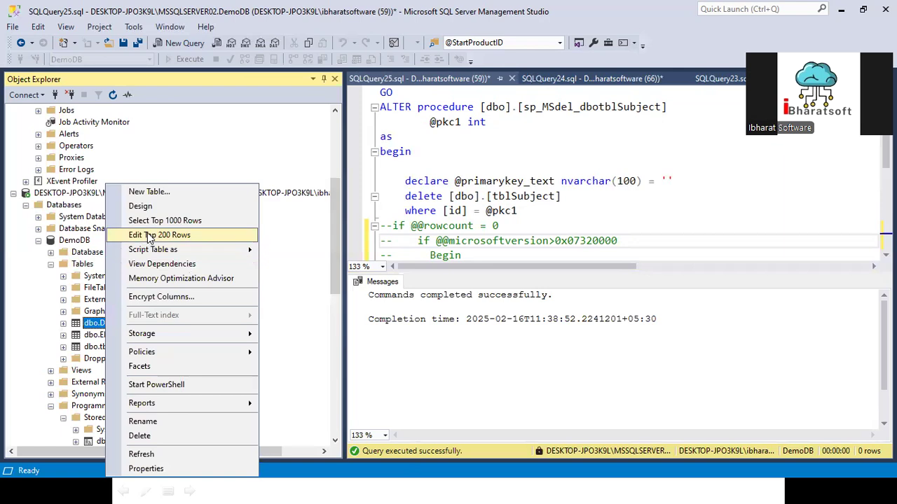
click(255, 194)
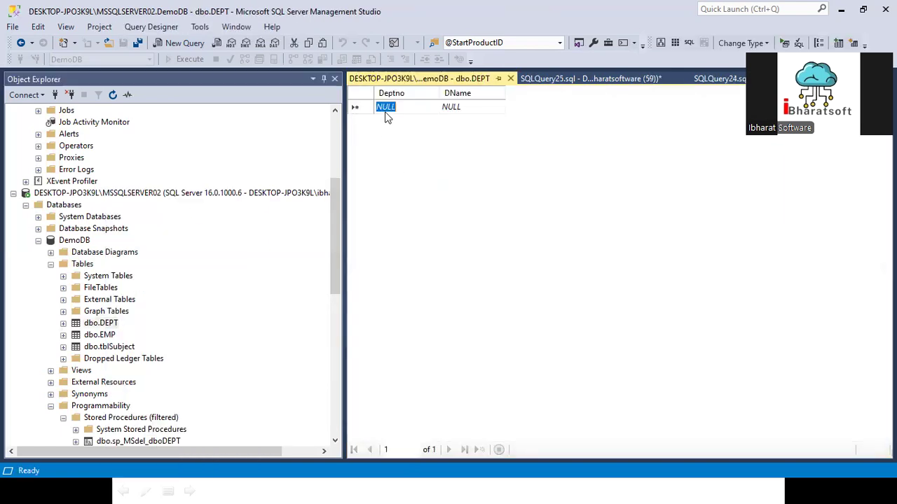
click(510, 79)
Step: Delete the rows with EMPNO 6 and 7 from the dbo.EMP table in the MSSQLSERVER02 DemoDB database
right_click(98, 336)
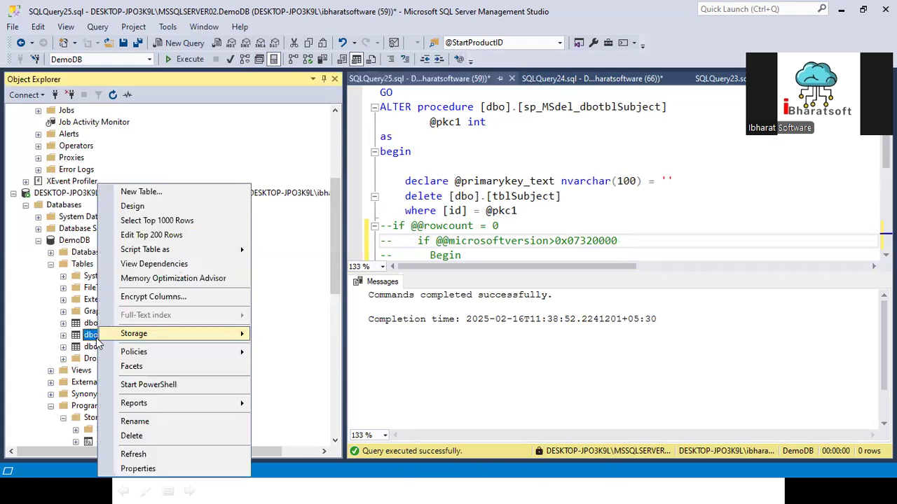
click(133, 236)
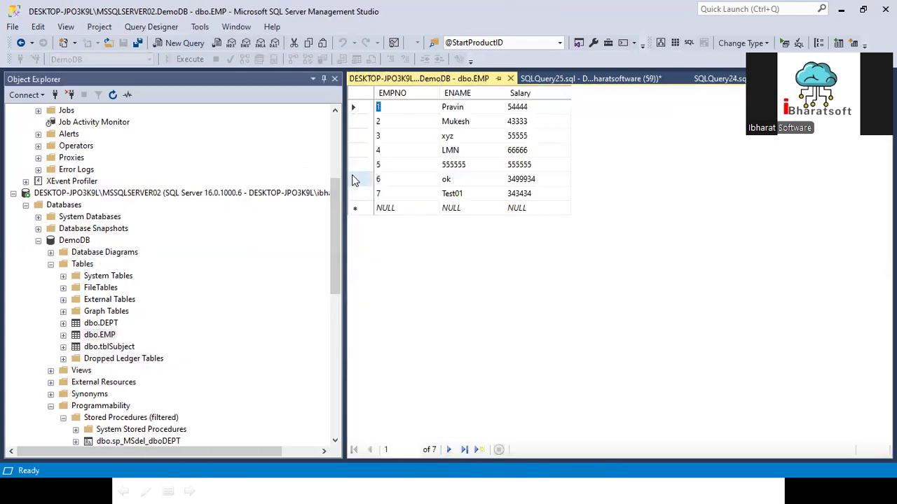
right_click(353, 193)
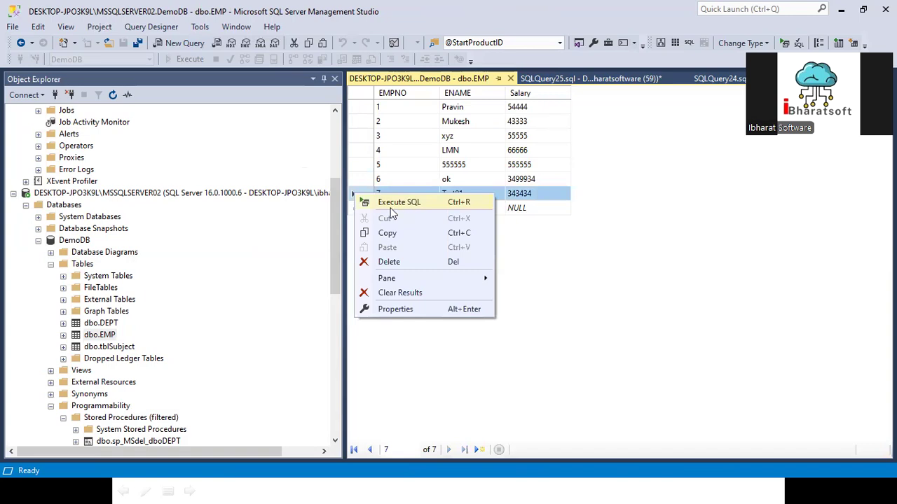
shift+click(359, 179)
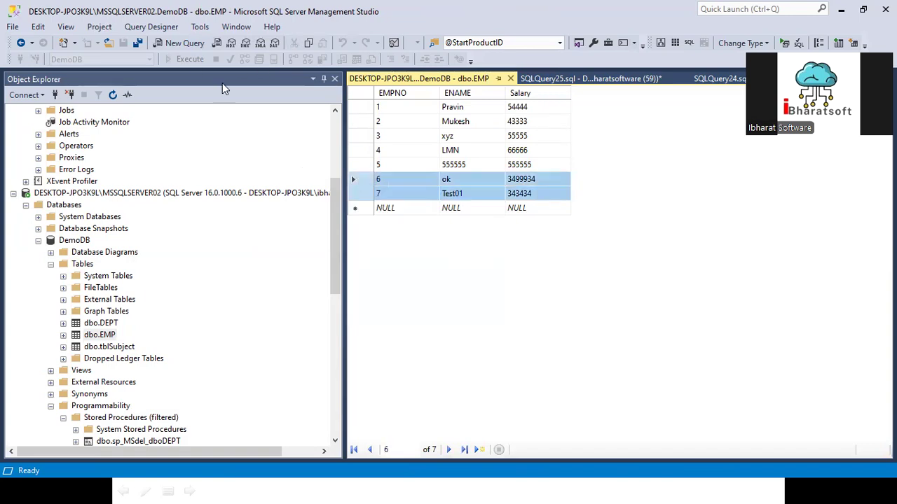
right_click(370, 192)
click(413, 260)
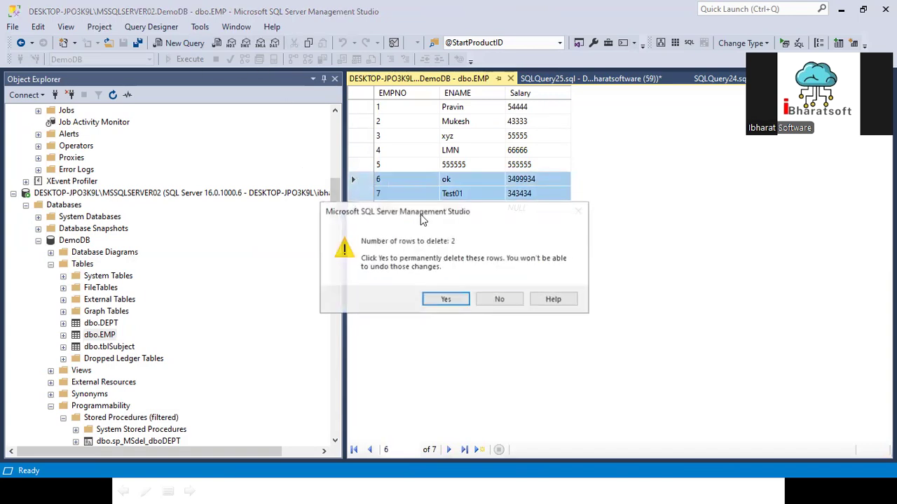
click(440, 299)
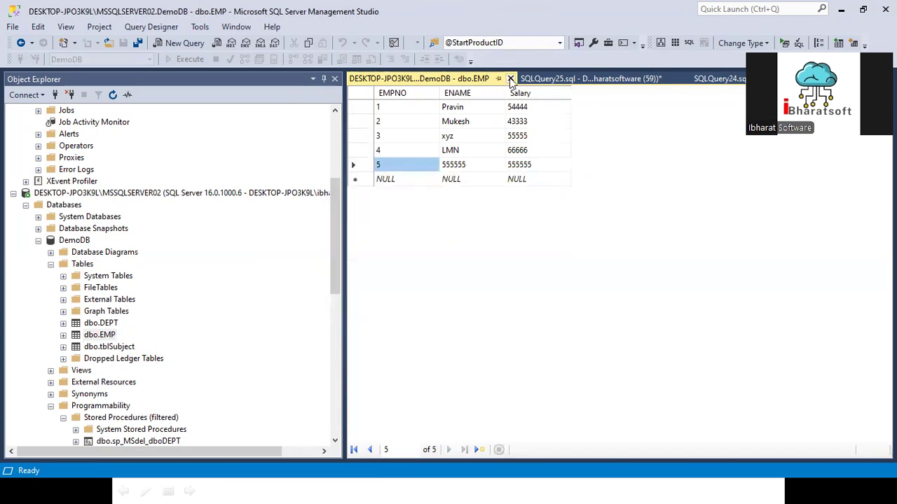
click(510, 79)
Step: Check the rows with EMPNO 6 and 7 in the dbo.EMP table of the MSSQLSERVER01 DemoDB database
scroll(96, 181, up, 5)
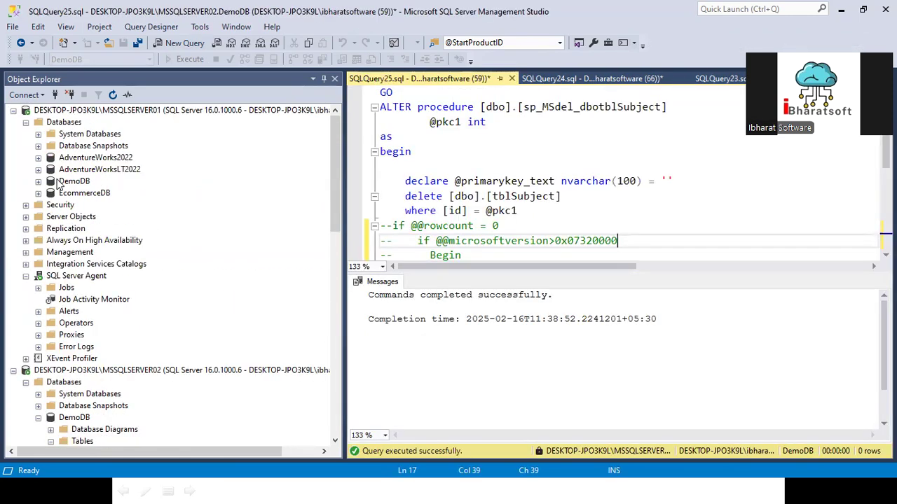
click(70, 181)
click(38, 180)
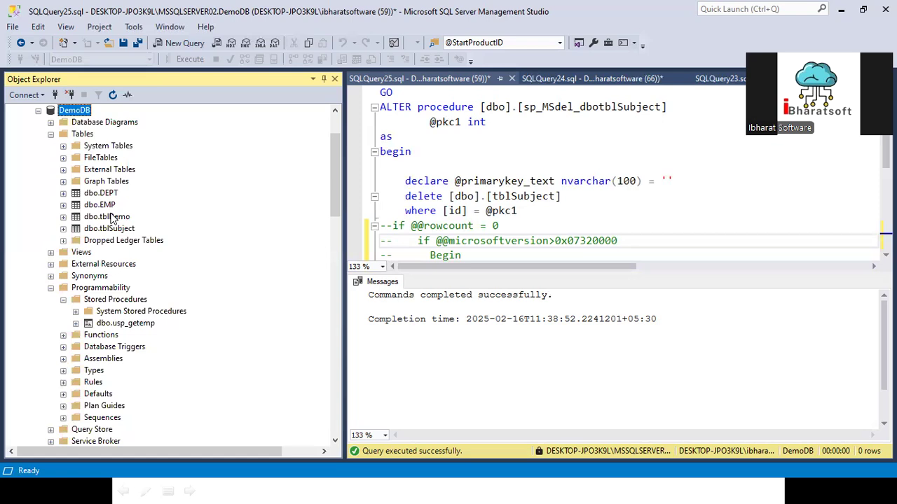
right_click(102, 206)
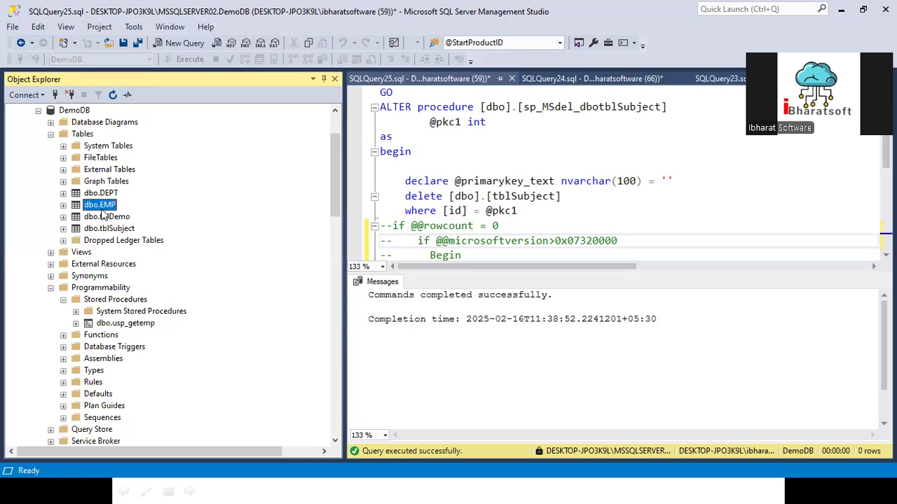
click(156, 235)
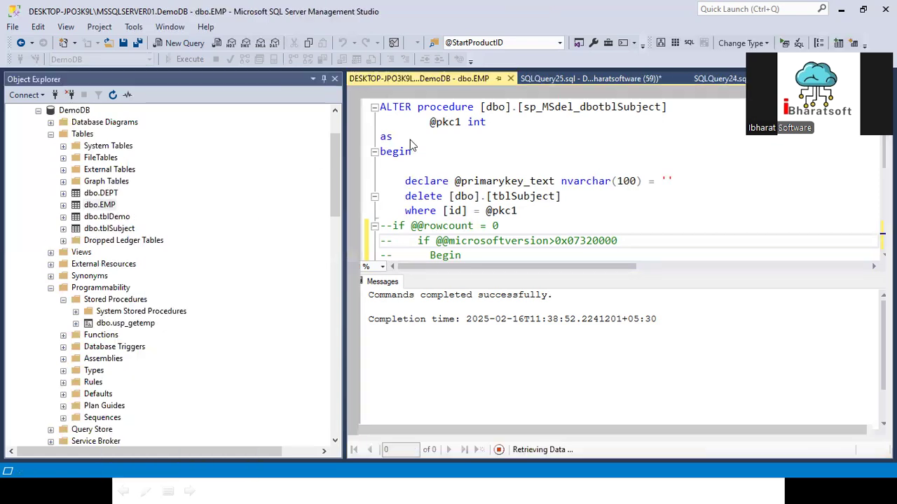
drag(360, 180, 367, 195)
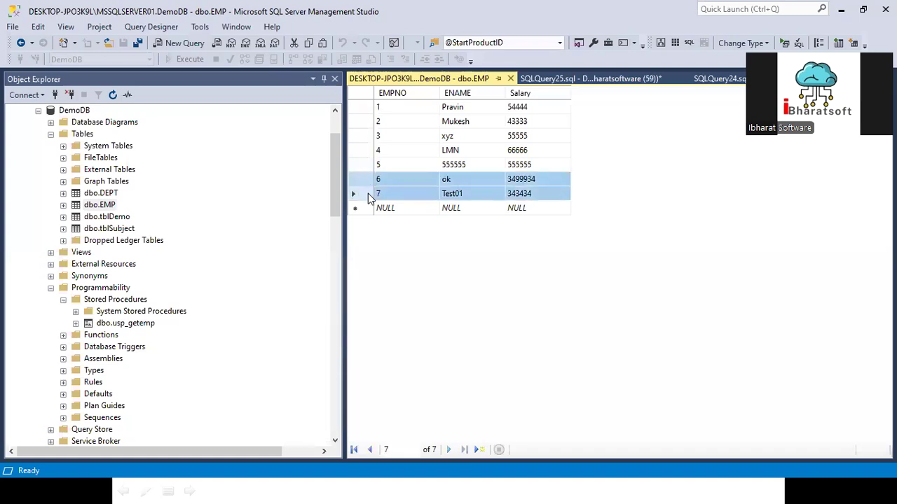
right_click(368, 196)
click(604, 229)
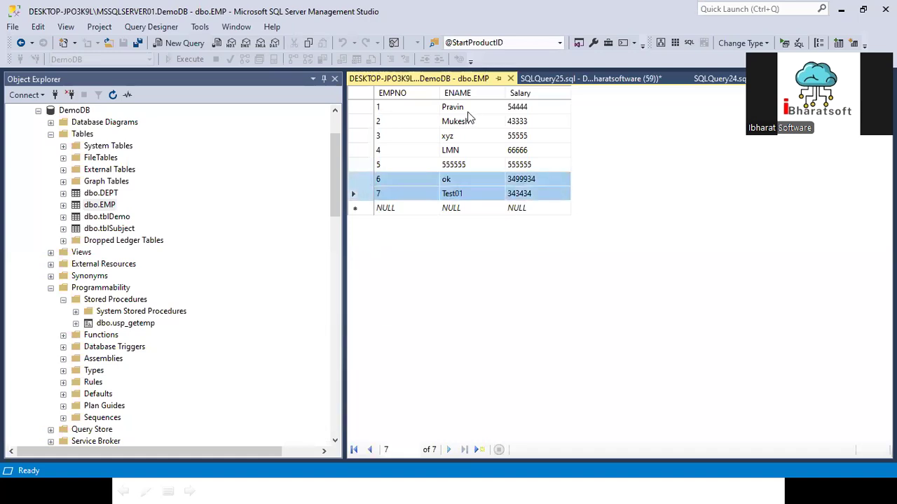
click(510, 78)
Step: Open the dbo.EMP table of the MSSQLSERVER03 DemoDB database for row editing
scroll(43, 195, up, 2)
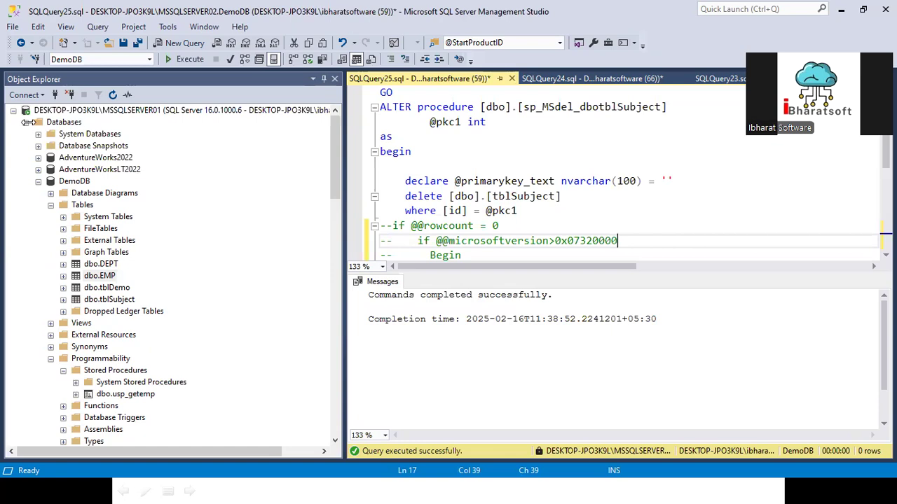
click(25, 122)
scroll(53, 240, down, 20)
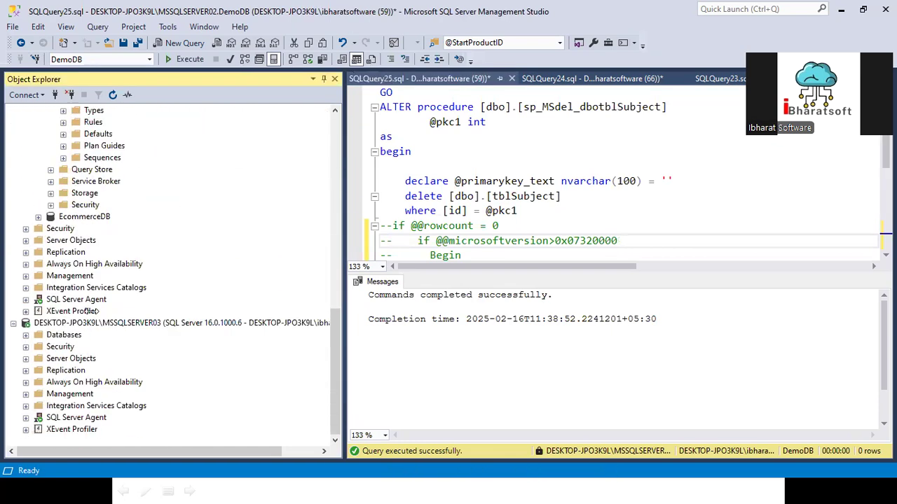
click(26, 335)
scroll(35, 359, down, 1)
click(38, 335)
click(51, 334)
scroll(119, 357, down, 2)
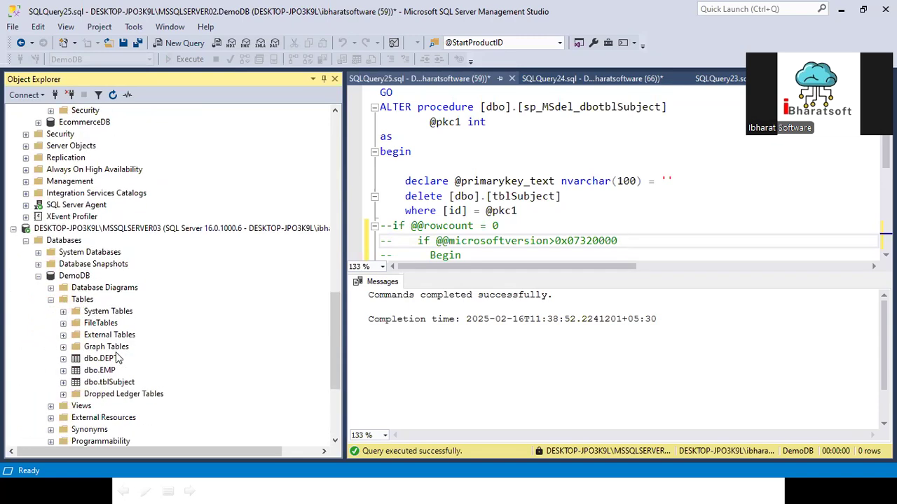
right_click(101, 340)
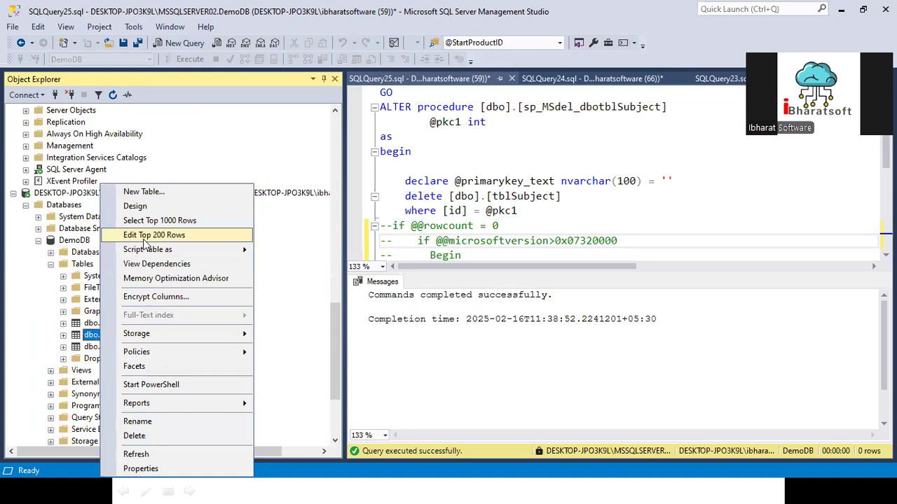
key(Escape)
click(482, 137)
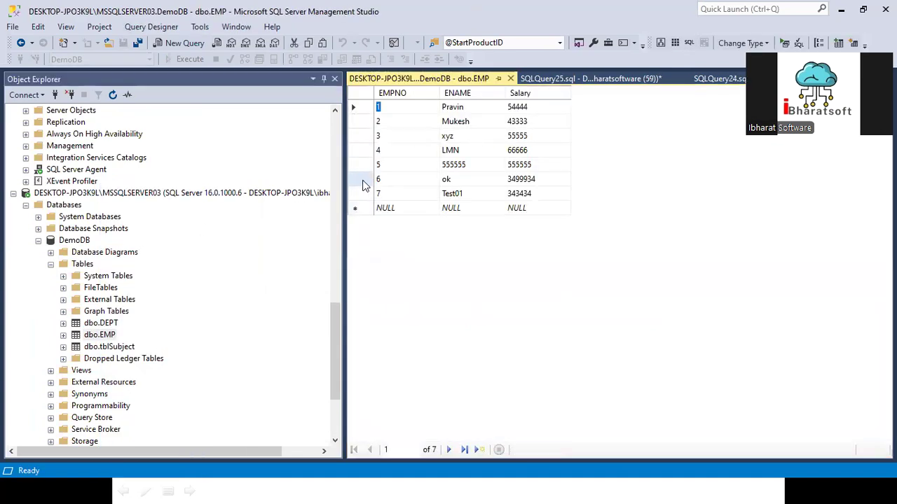
Step: Delete the rows with EMPNO 6 and 7 from the MSSQLSERVER03 dbo.EMP table and close the row editor
click(362, 179)
shift+click(362, 194)
right_click(361, 198)
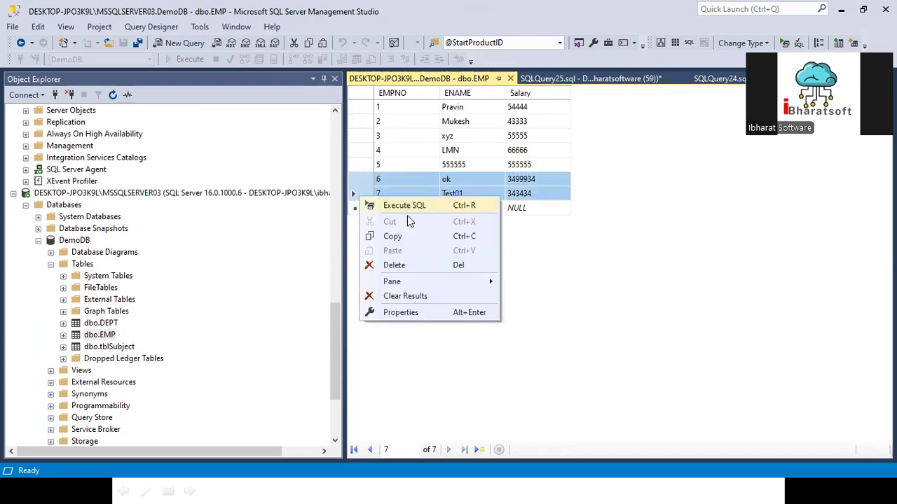
click(398, 266)
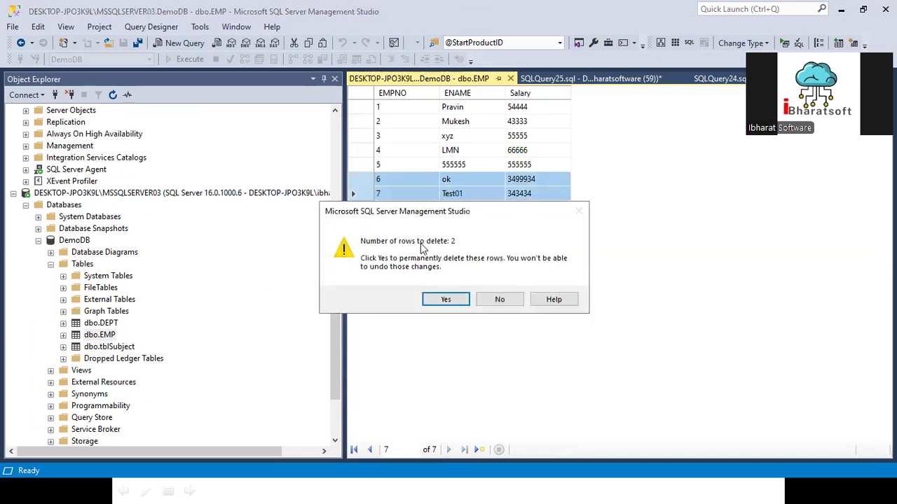
click(444, 300)
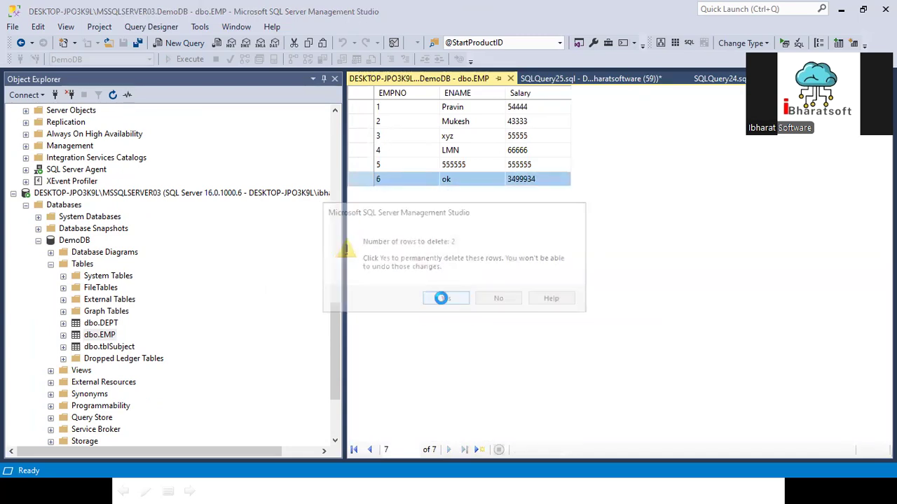
click(510, 79)
Step: Expand the databases of the MSSQLSERVER01 instance in Object Explorer
drag(425, 151, 606, 214)
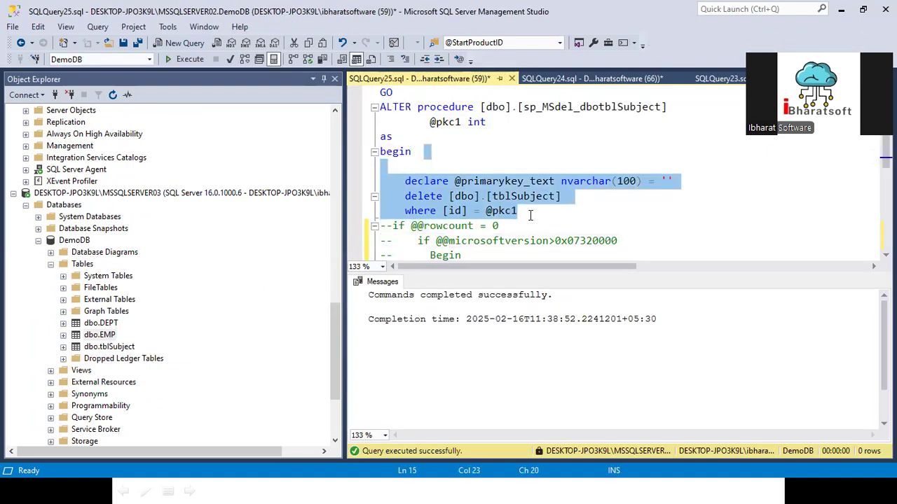
scroll(168, 277, up, 5)
scroll(24, 140, up, 15)
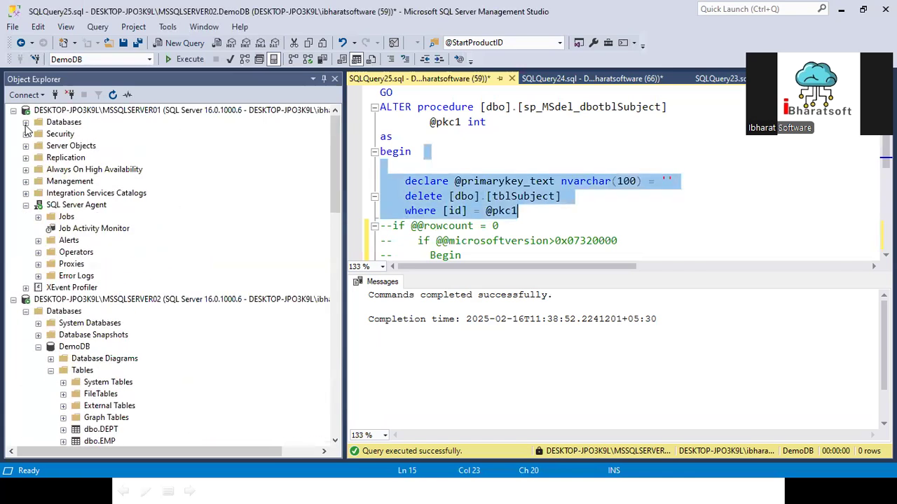
click(25, 123)
right_click(105, 265)
click(143, 222)
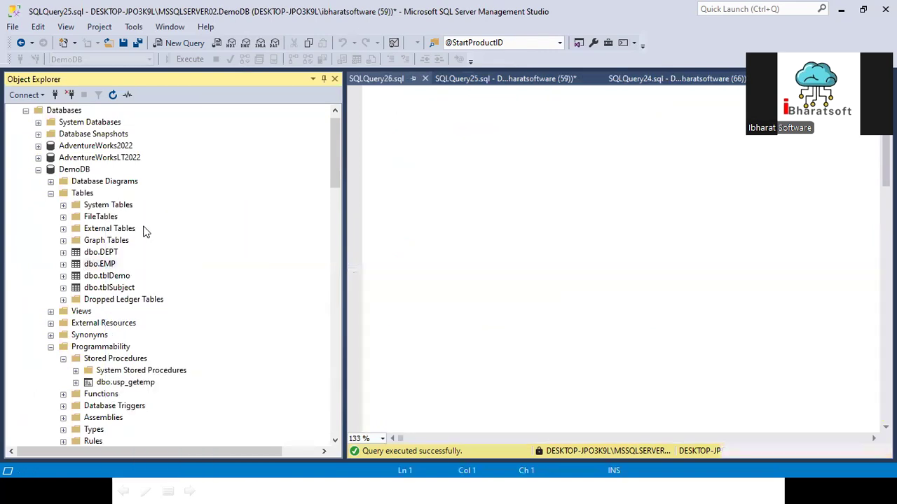
click(523, 80)
click(491, 78)
click(512, 79)
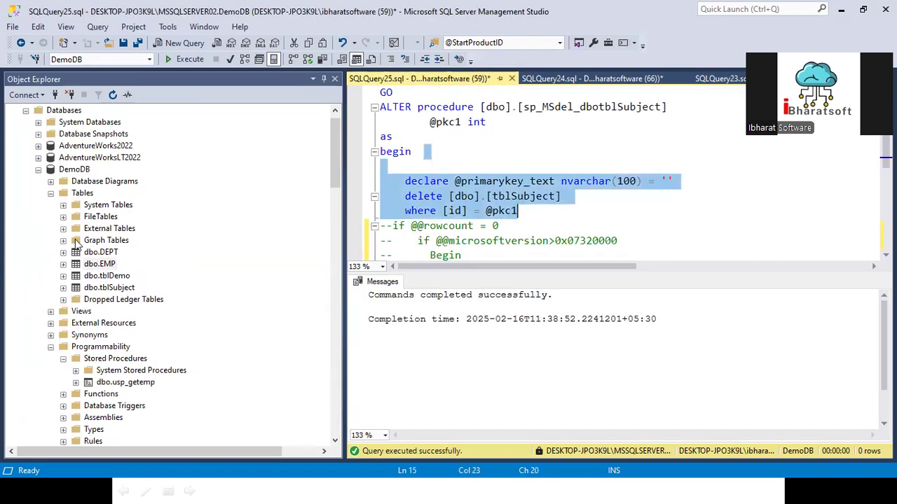
Step: Delete the rows with EMPNO 6 and 7 from dbo.EMP in the MSSQLSERVER01 DemoDB database and close the row editor
right_click(99, 264)
click(144, 223)
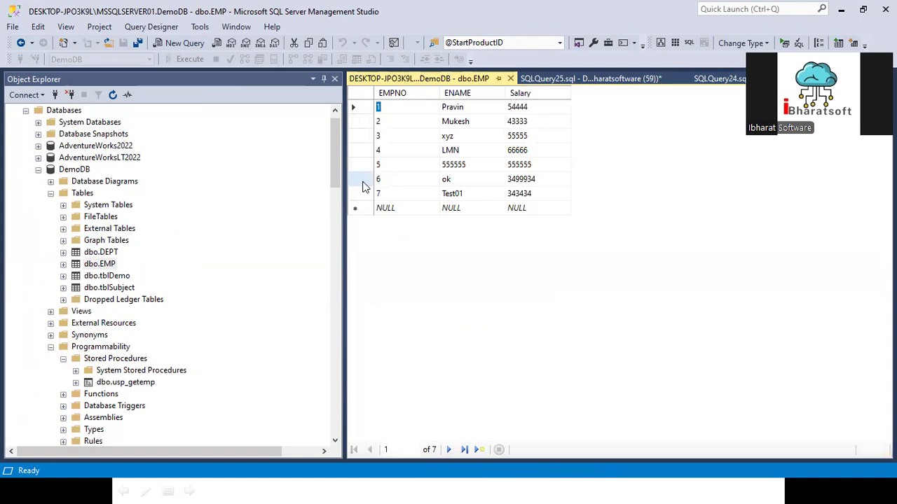
click(364, 181)
shift+click(359, 192)
right_click(364, 195)
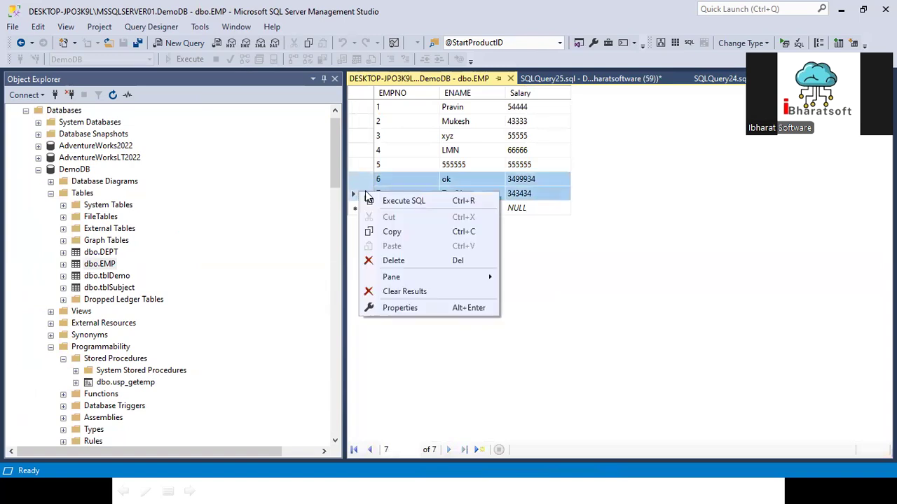
click(389, 261)
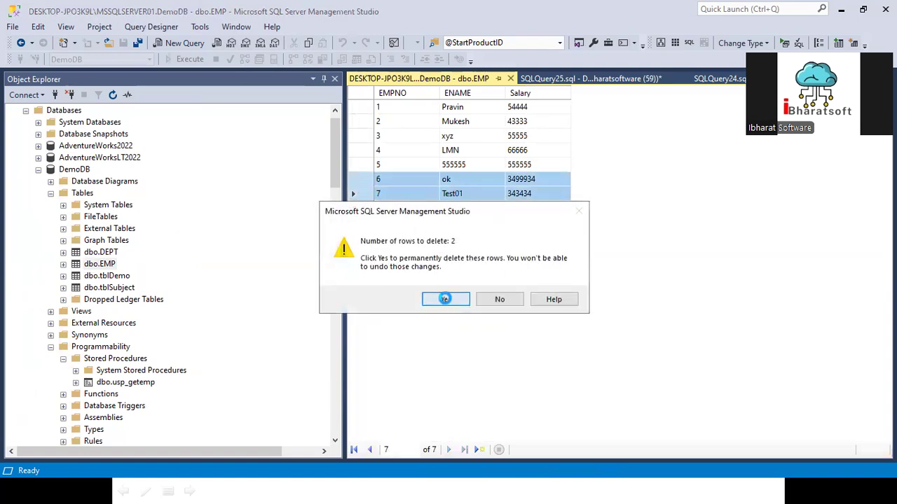
click(445, 299)
click(510, 79)
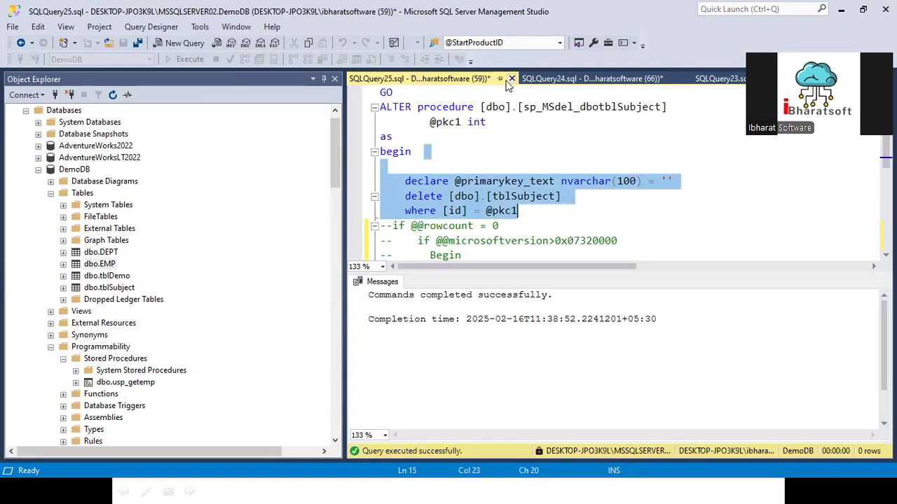
Step: Close the scripts SQLQuery25.sql, SQLQuery24.sql and SQLQuery21.sql without saving their changes
click(454, 161)
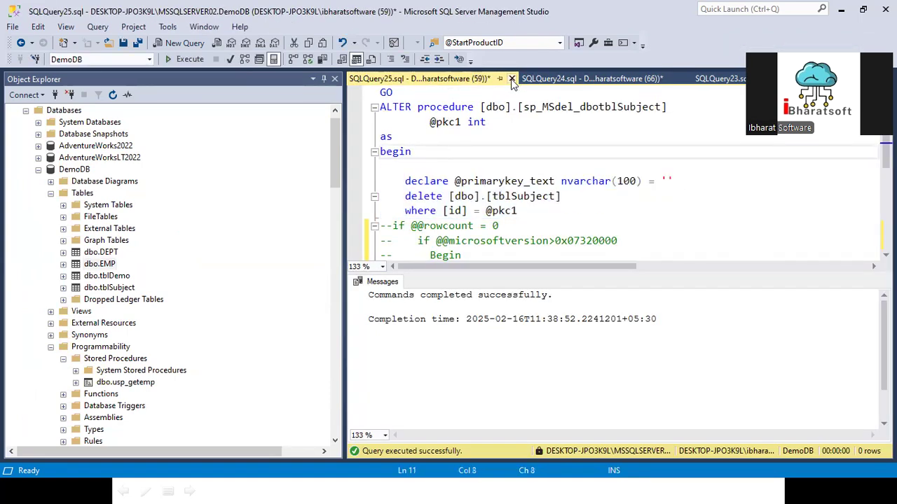
click(510, 79)
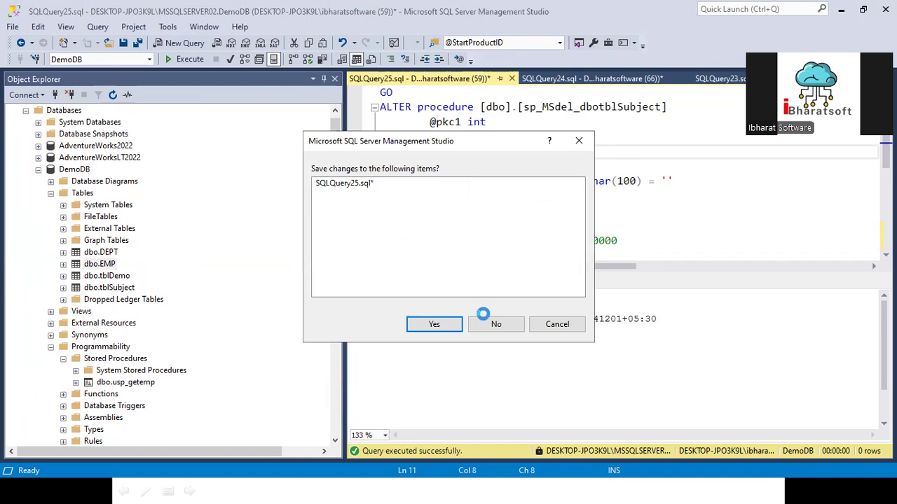
click(491, 320)
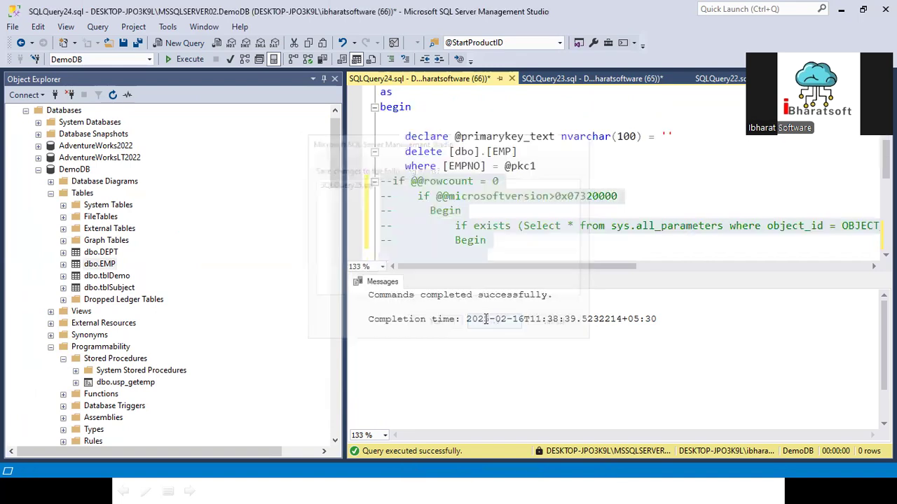
click(514, 80)
click(496, 322)
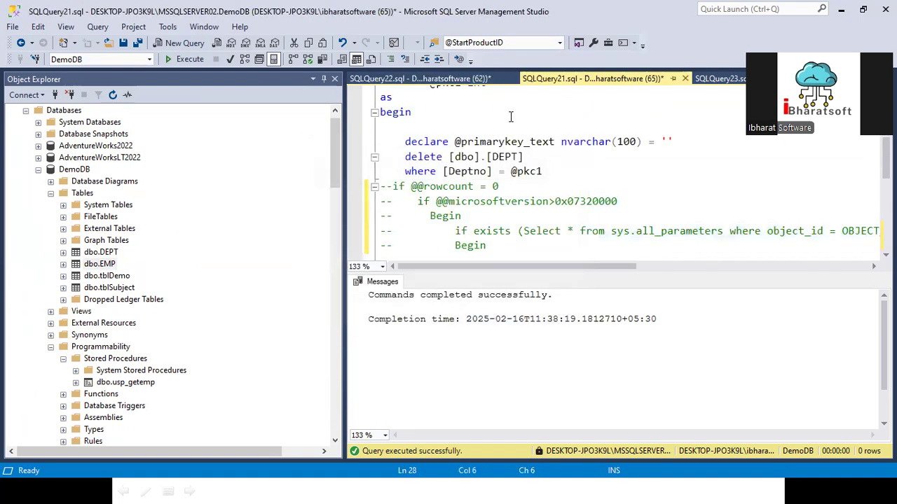
click(450, 80)
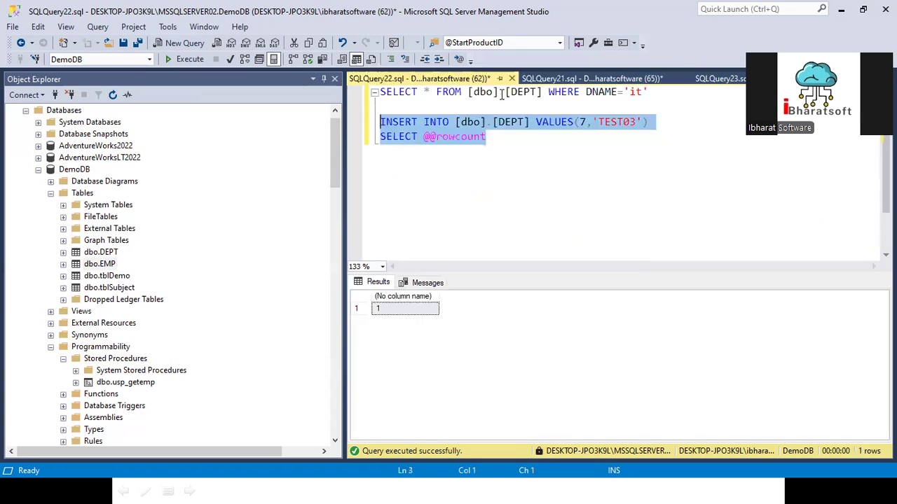
click(587, 79)
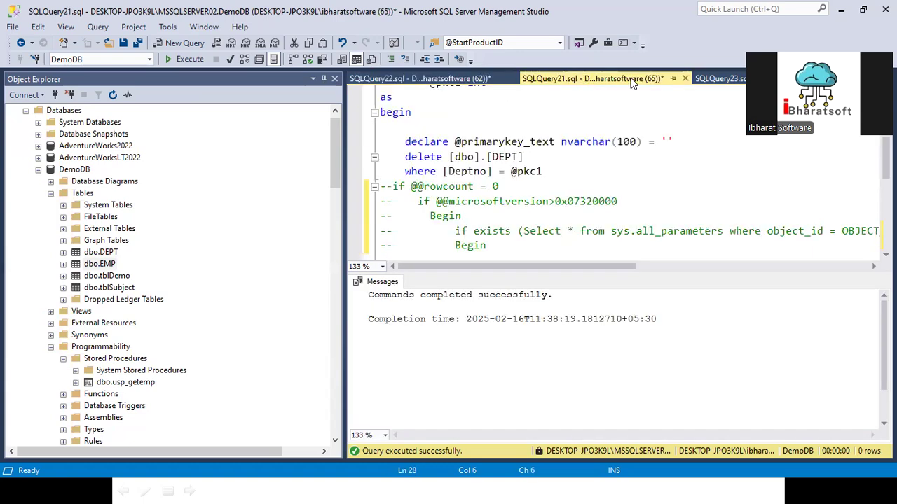
click(686, 80)
click(496, 324)
Step: Collapse the DemoDB database and the Databases folder of the MSSQLSERVER01 instance
scroll(63, 176, up, 1)
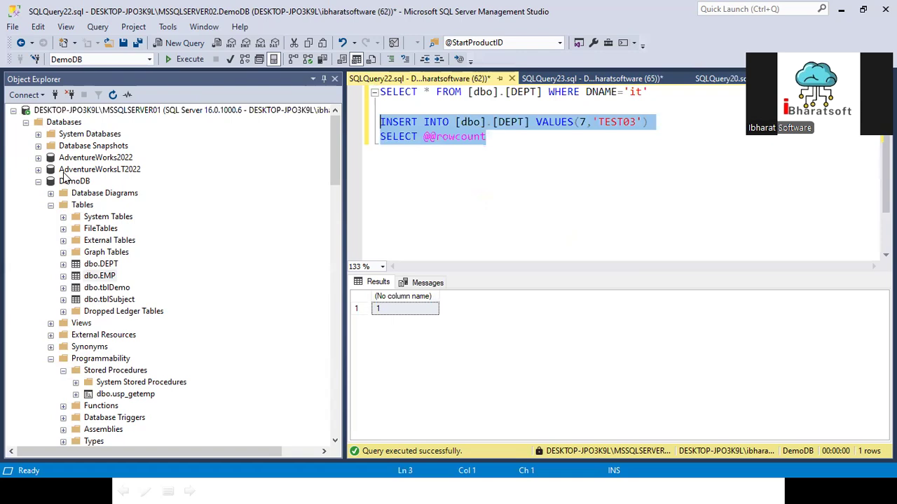
click(38, 181)
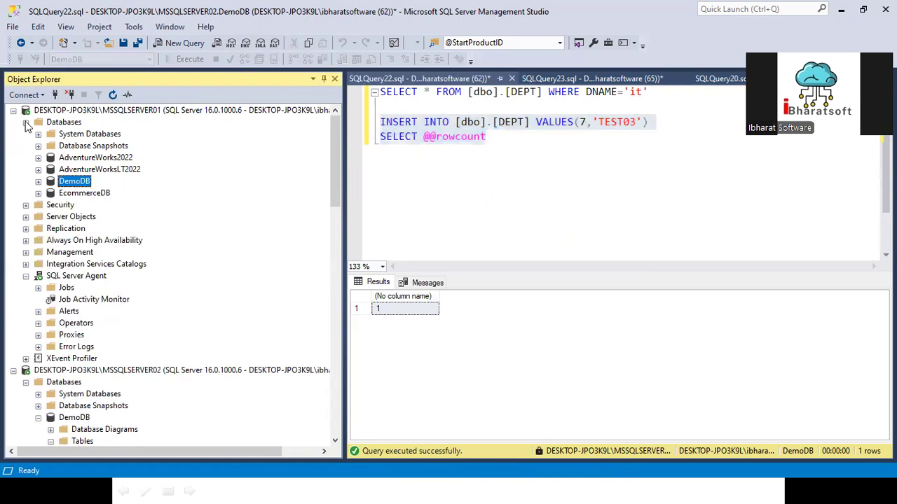
click(25, 121)
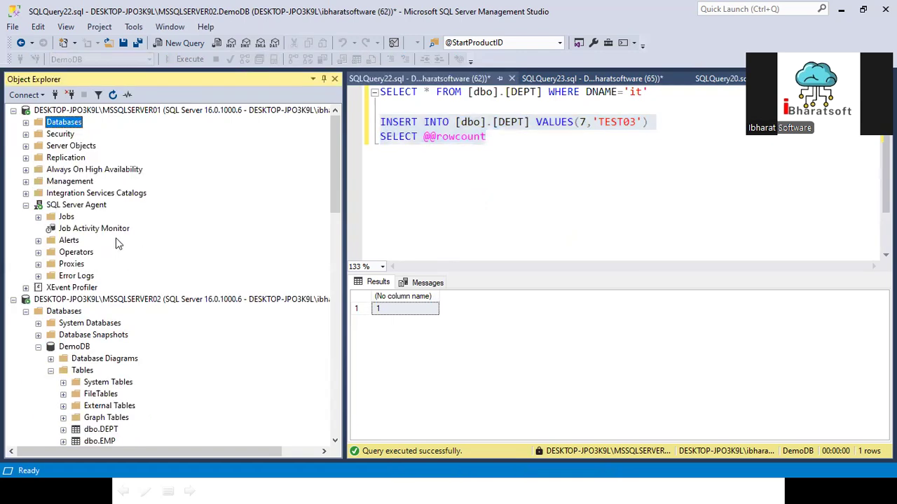
right_click(92, 229)
click(26, 170)
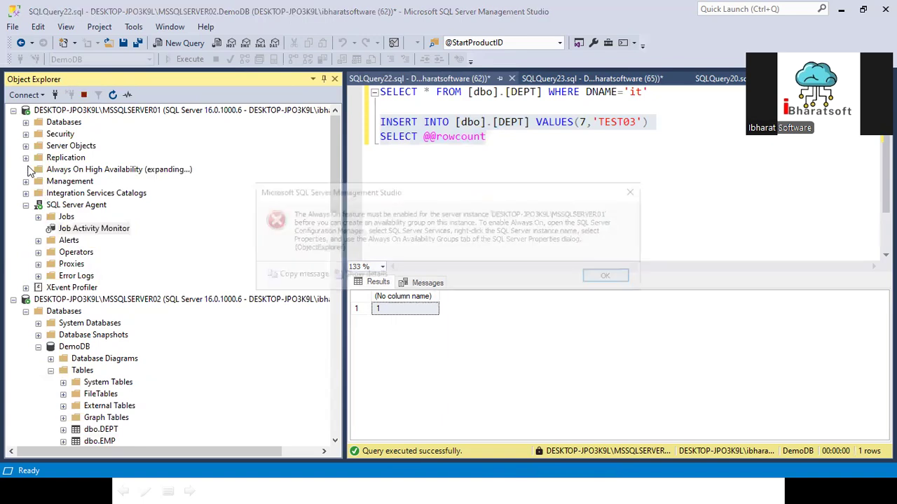
click(611, 279)
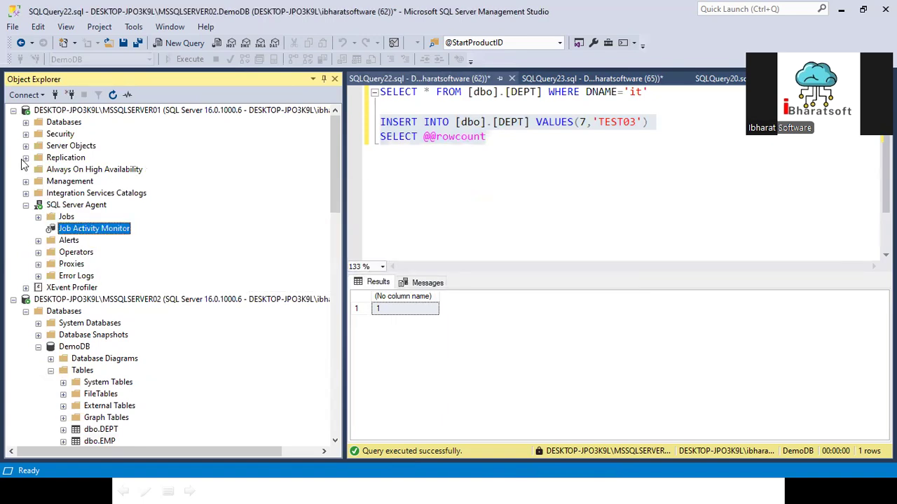
Step: Launch Replication Monitor for the PUB_DemoDB publication on MSSQLSERVER01
click(26, 158)
right_click(130, 182)
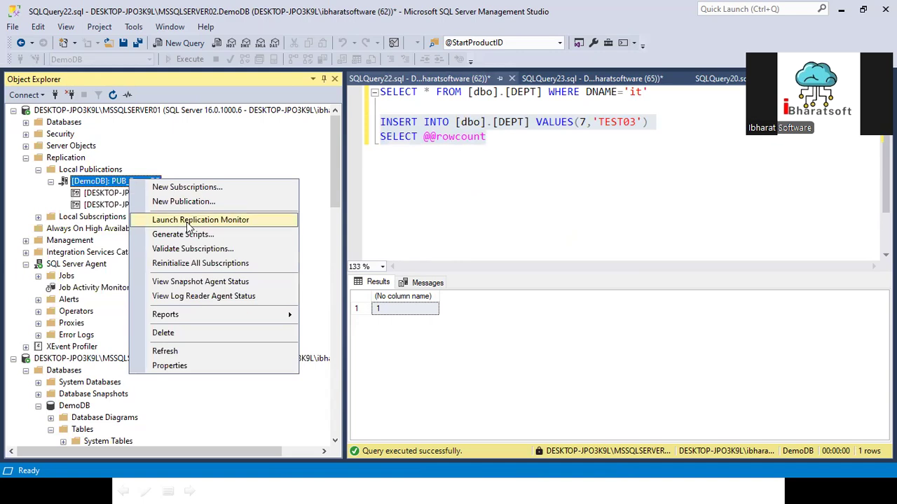
click(231, 220)
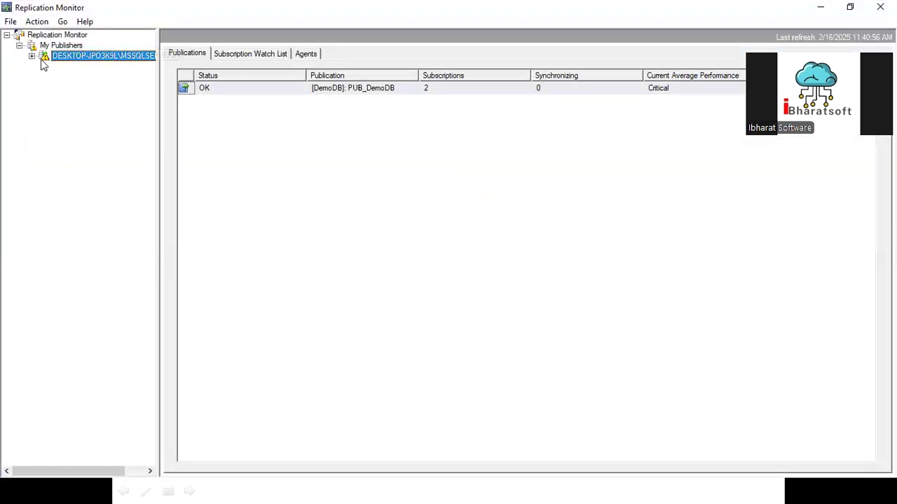
Step: Check the status of both PUB_DemoDB subscriptions, widening the Subscription column to identify the subscriber servers
click(31, 56)
click(83, 72)
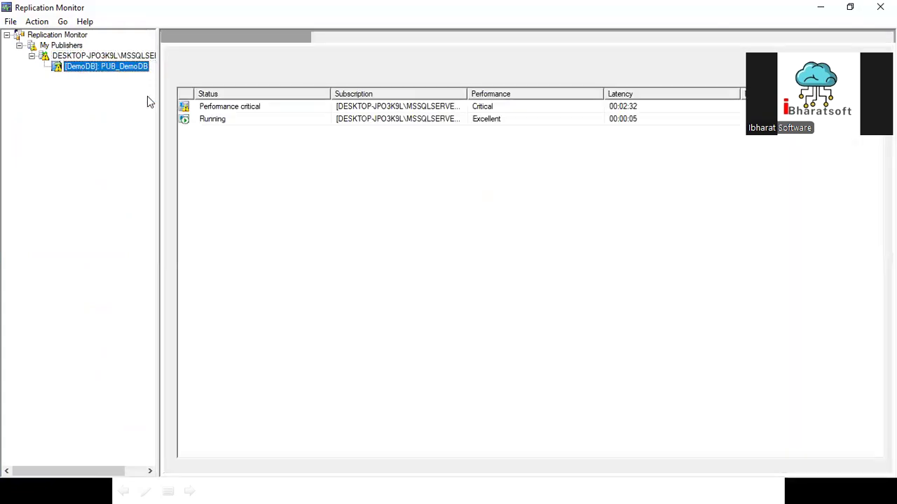
click(210, 121)
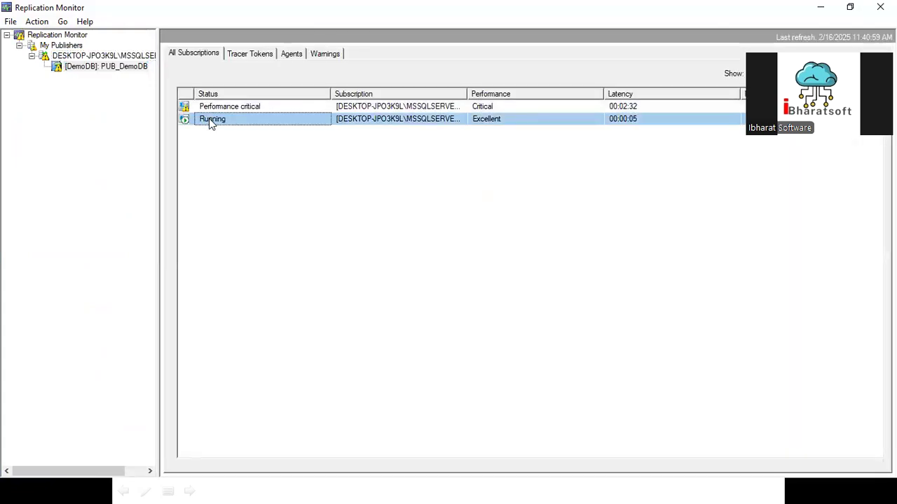
drag(466, 93, 582, 91)
click(439, 109)
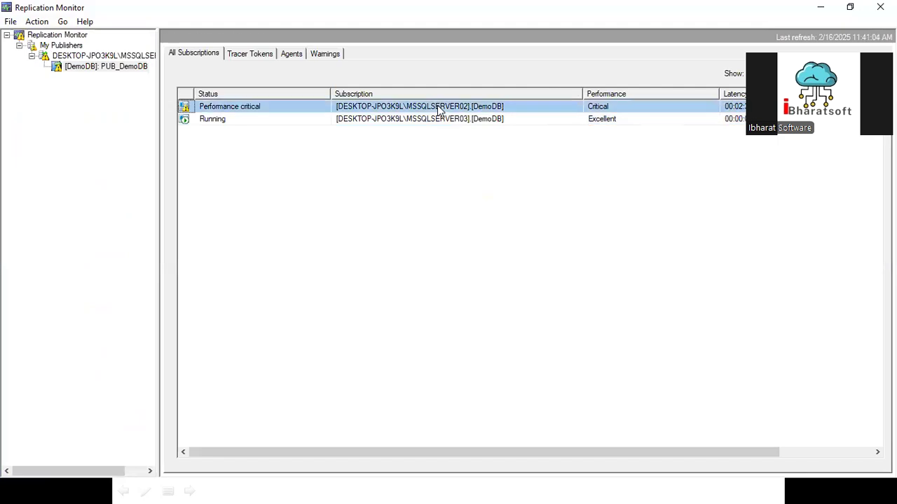
click(221, 120)
click(220, 111)
Step: Reload the PUB_DemoDB subscription list by way of its publisher and recheck the MSSQLSERVER03 subscription's status
click(99, 58)
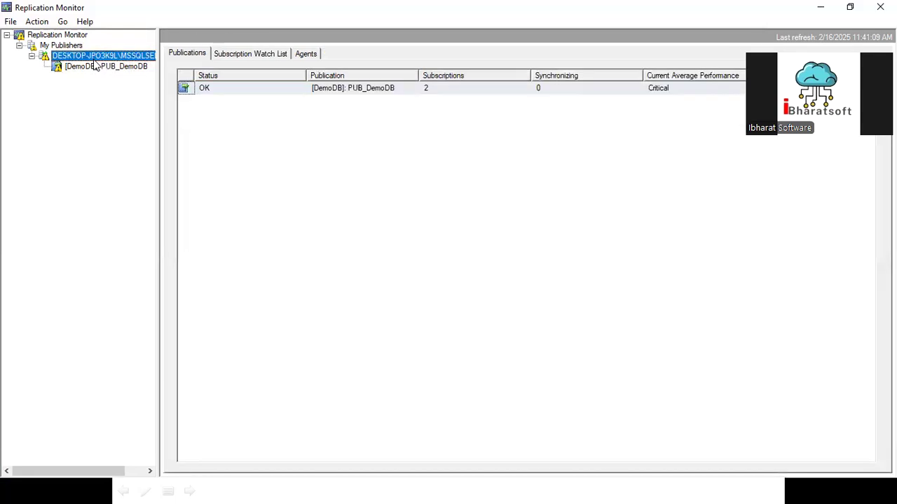
click(92, 68)
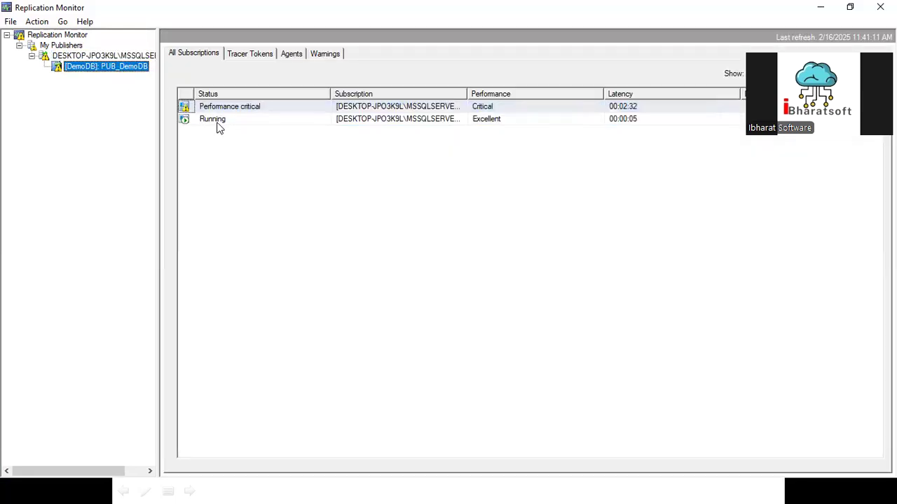
click(212, 119)
drag(467, 93, 583, 92)
click(221, 120)
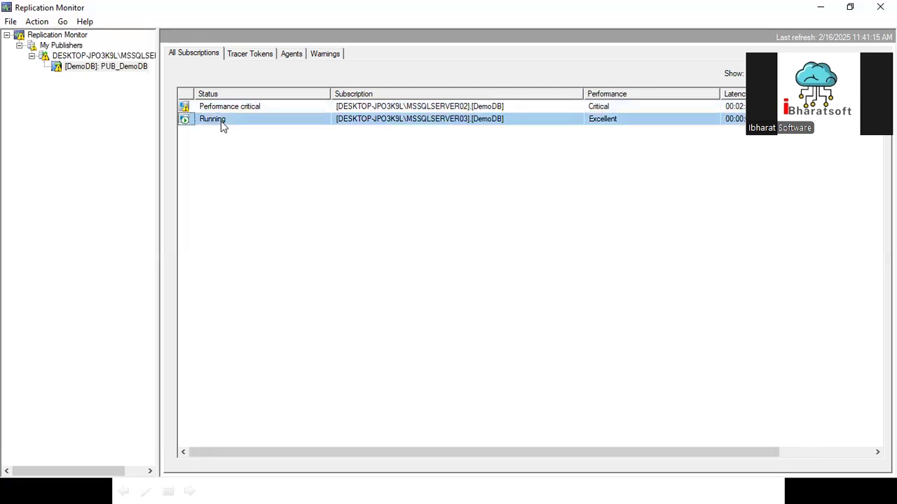
Step: Check the undistributed commands of the MSSQLSERVER03 subscription, close its details and compare both subscription statuses
double_click(210, 118)
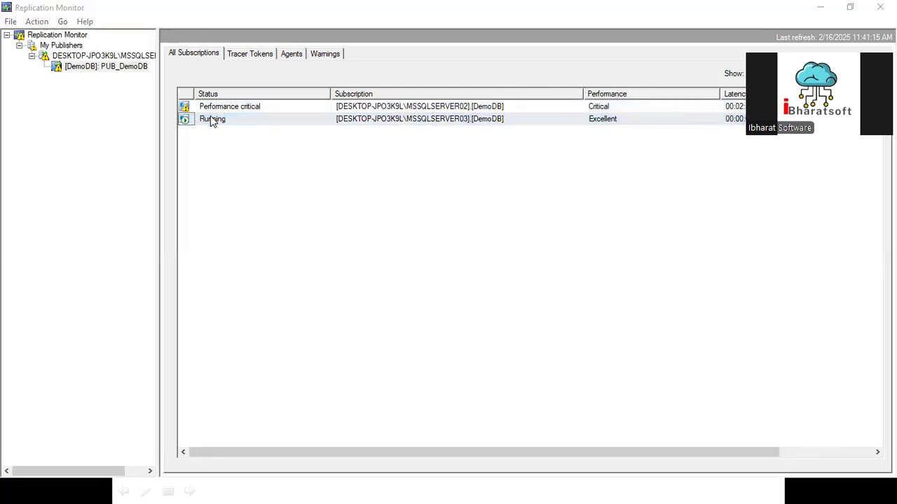
click(474, 106)
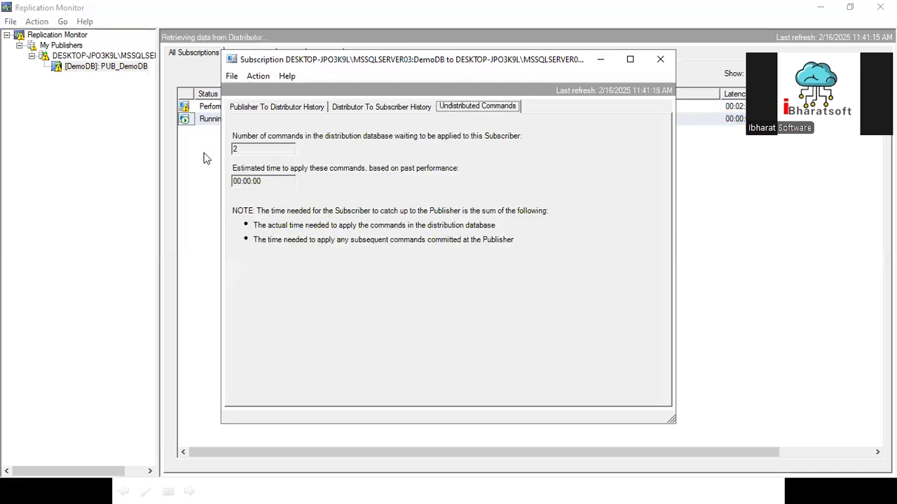
click(660, 58)
click(218, 118)
click(229, 110)
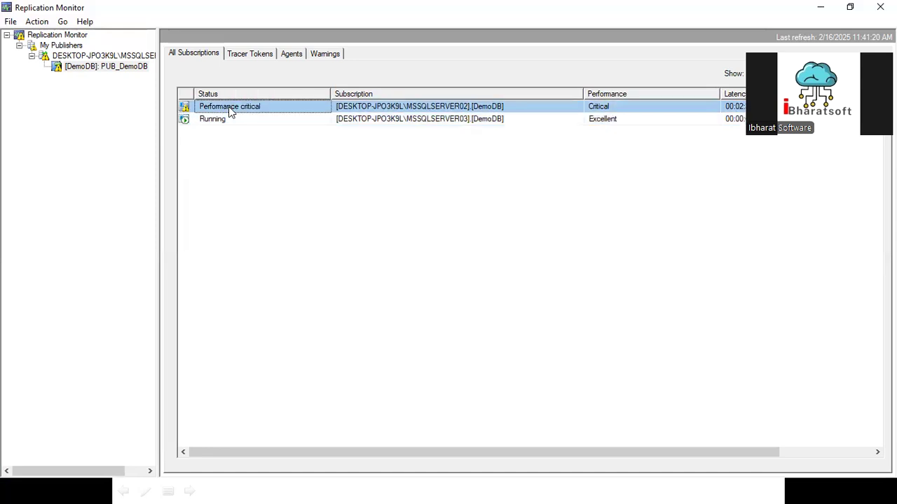
Step: Refresh the publisher and the PUB_DemoDB publication in Replication Monitor, and recheck the subscription statuses
click(98, 66)
right_click(93, 56)
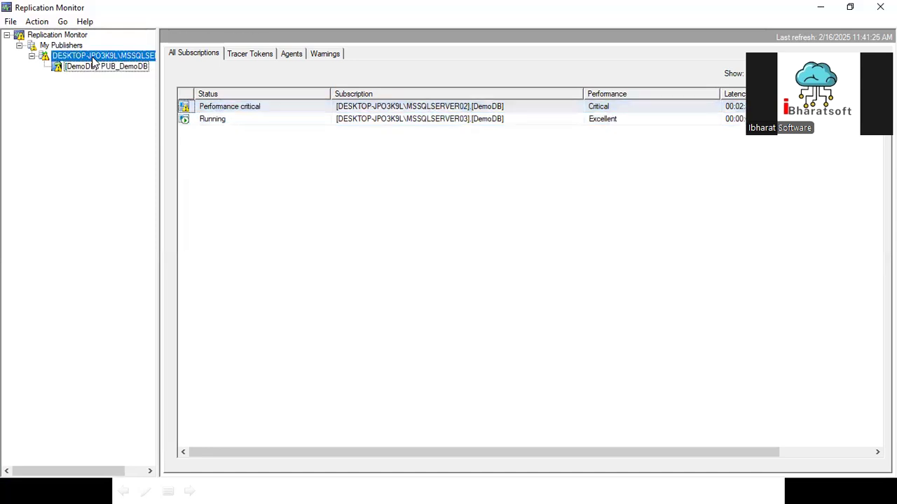
click(130, 179)
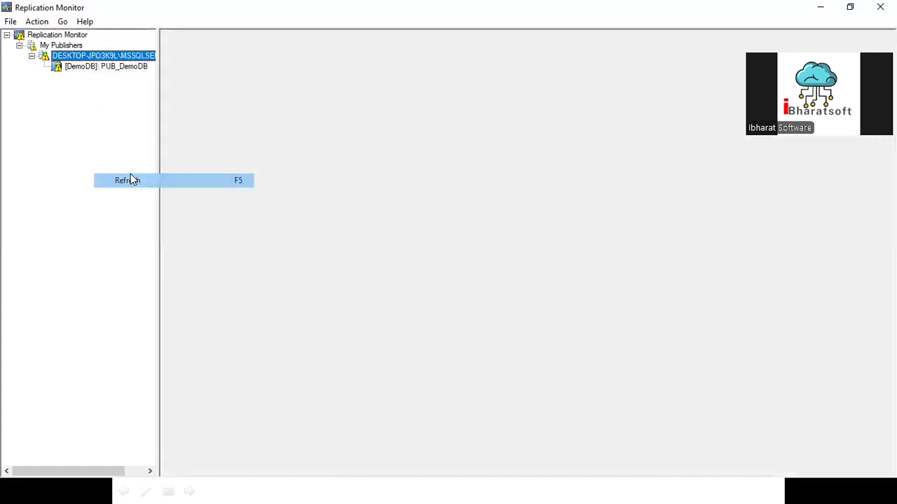
right_click(65, 67)
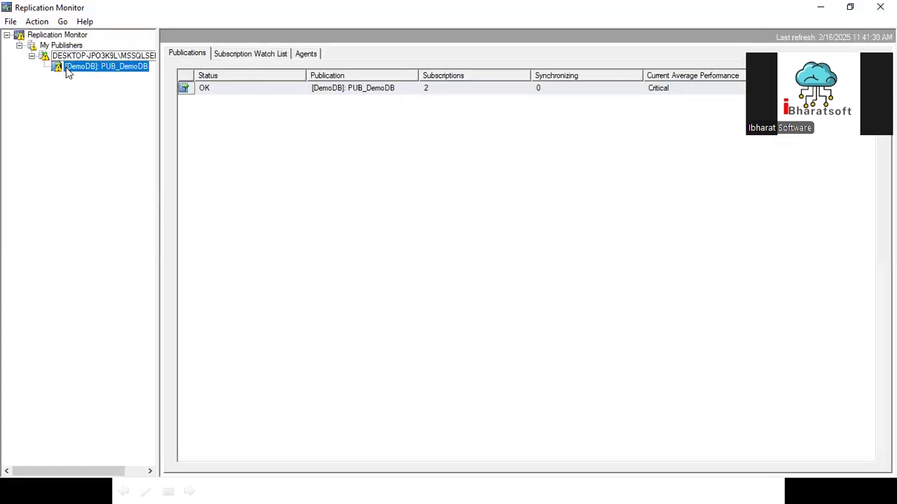
click(101, 144)
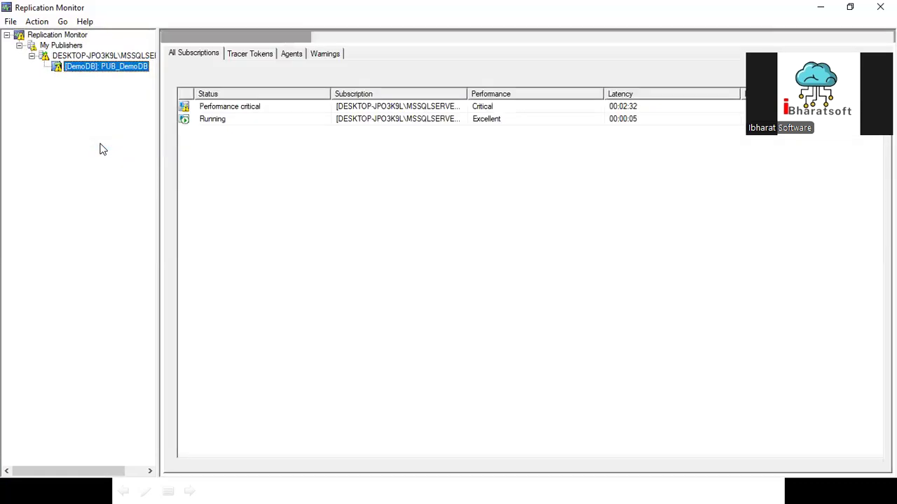
click(217, 124)
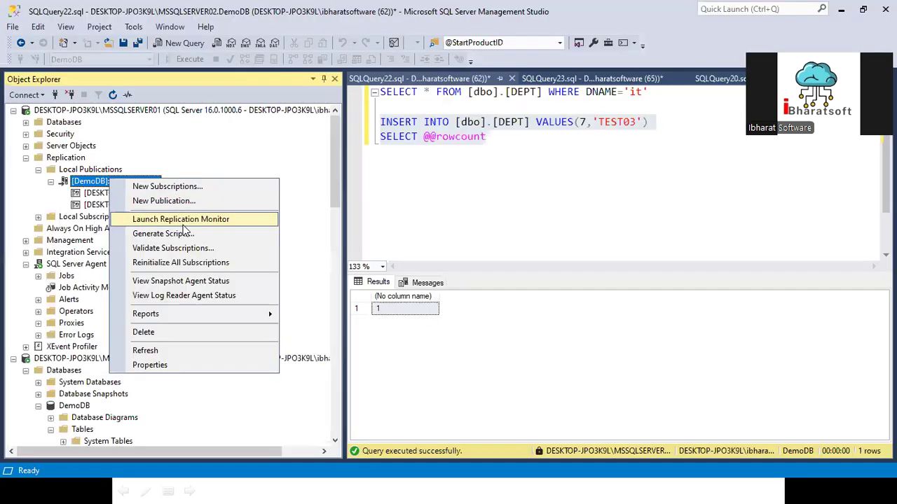
Step: Relaunch Replication Monitor maximized and list the PUB_DemoDB subscriptions with wider Status and Subscription columns
click(184, 223)
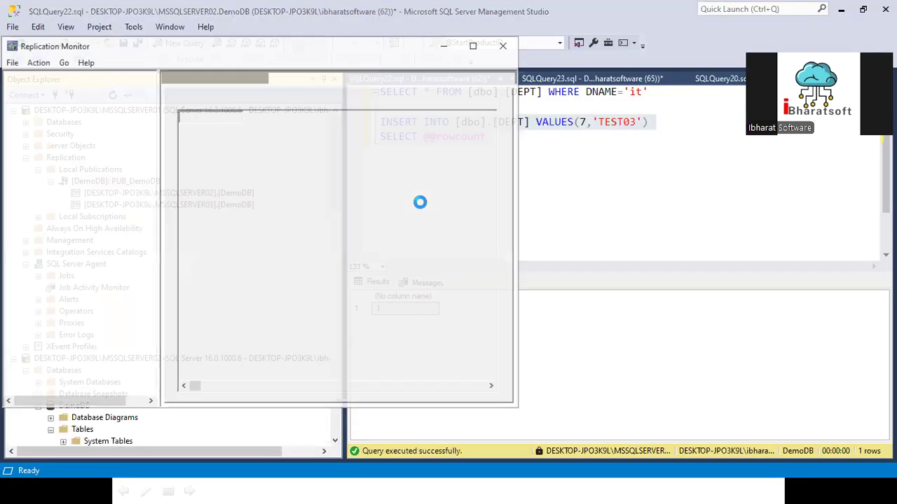
click(475, 45)
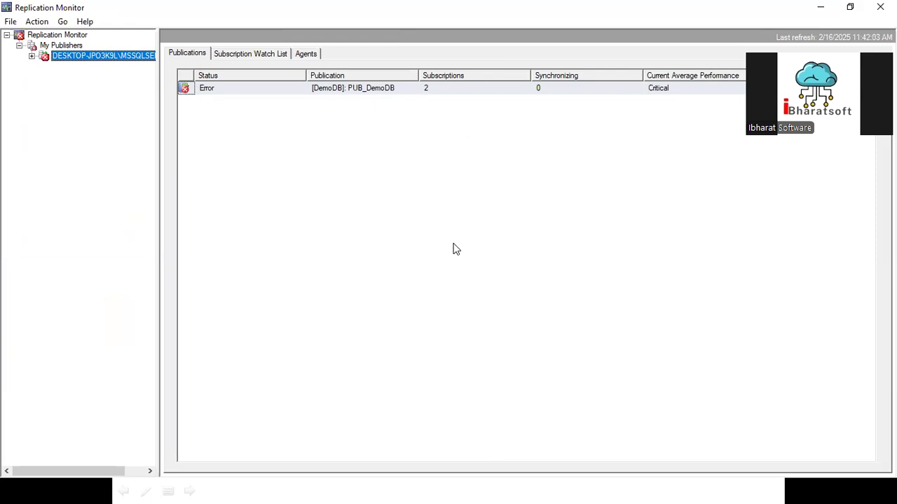
click(31, 57)
click(105, 67)
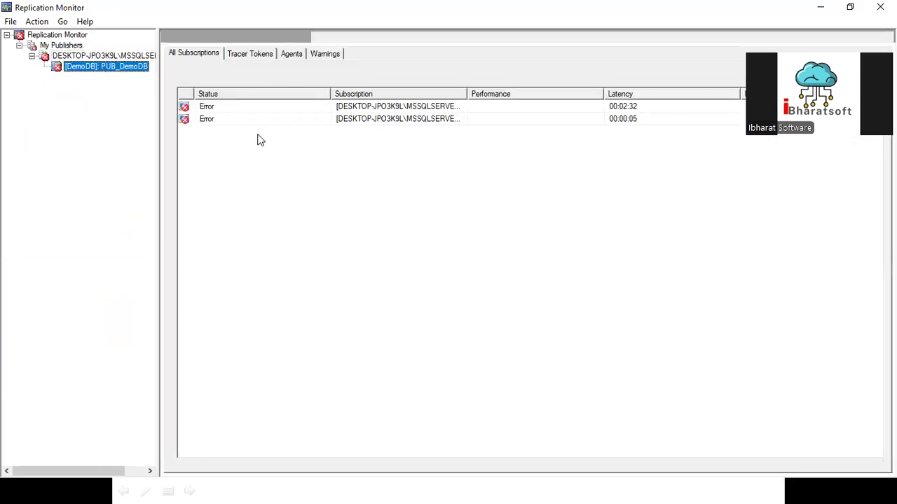
drag(466, 93, 570, 95)
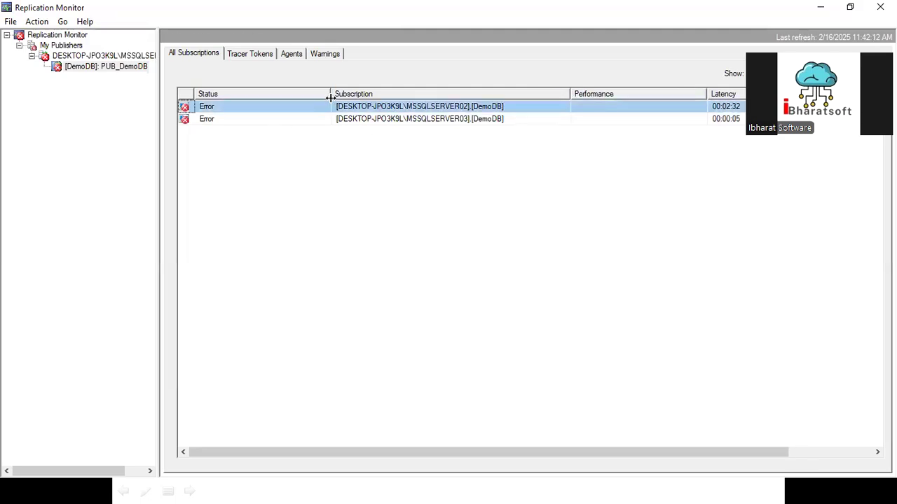
drag(332, 94, 398, 93)
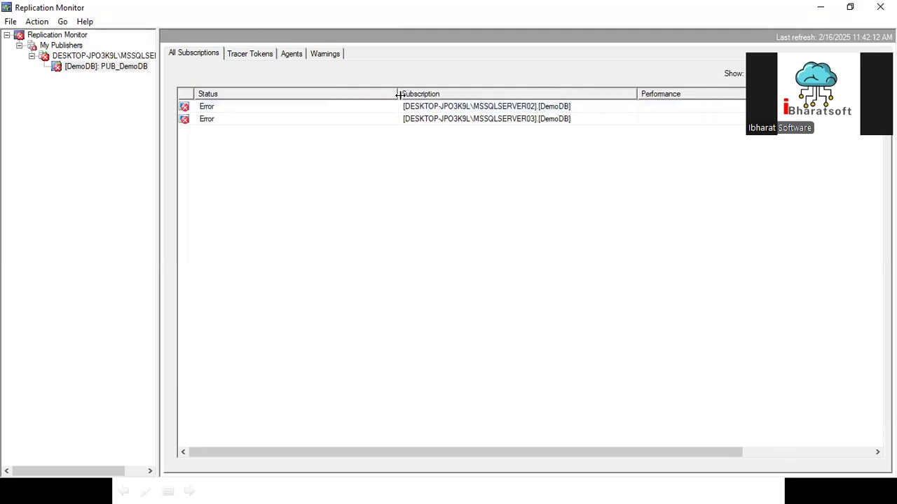
Step: Refresh the MSSQLSERVER02 subscription and read the error details in its distributor-to-subscriber history
click(242, 108)
right_click(238, 103)
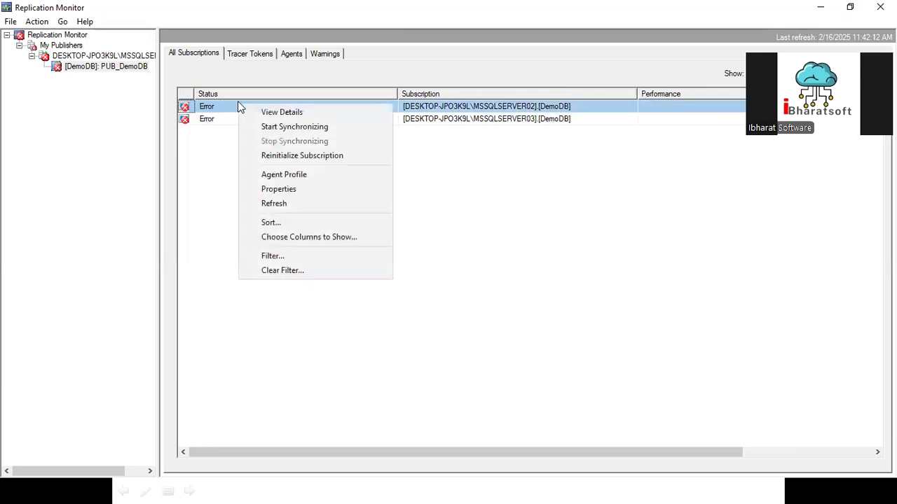
click(274, 204)
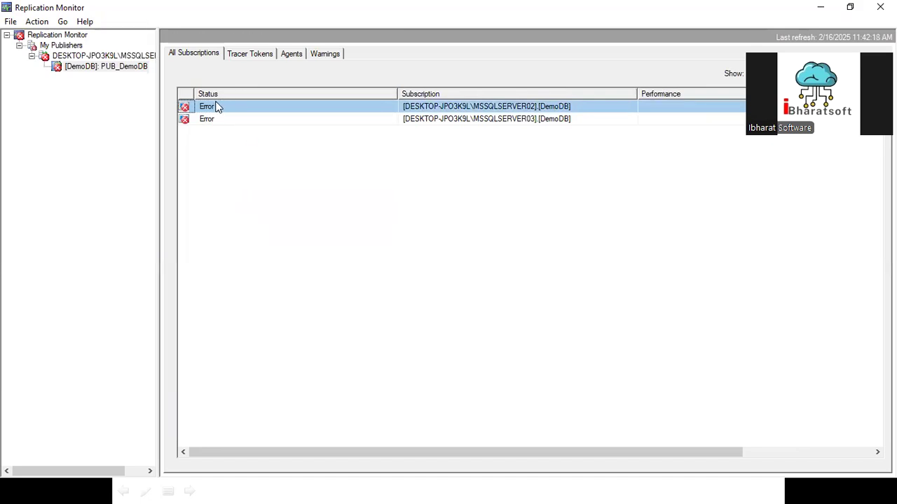
double_click(213, 106)
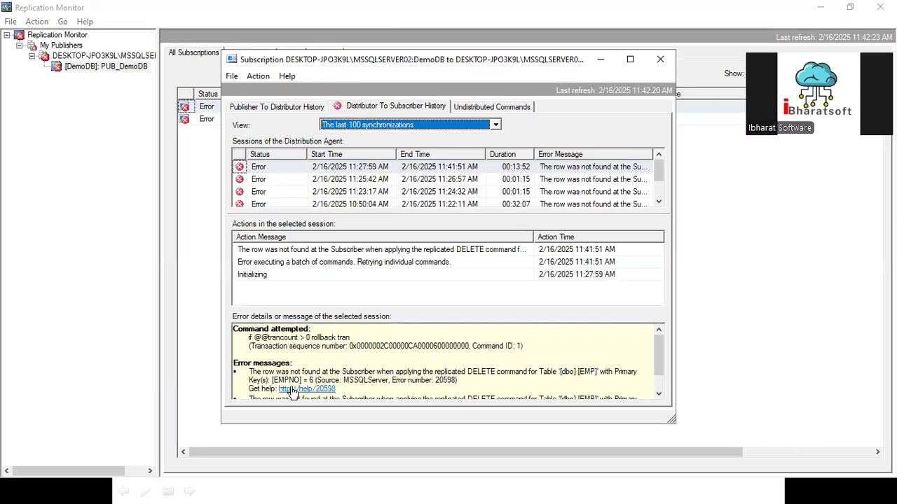
click(660, 59)
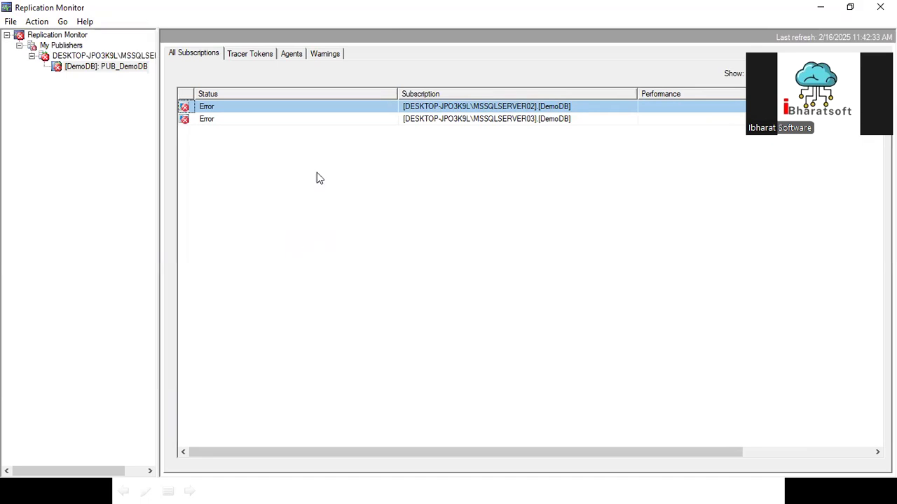
Step: Compare the statuses of the MSSQLSERVER02 and MSSQLSERVER03 subscriptions, and close Replication Monitor
click(214, 119)
click(210, 108)
click(208, 120)
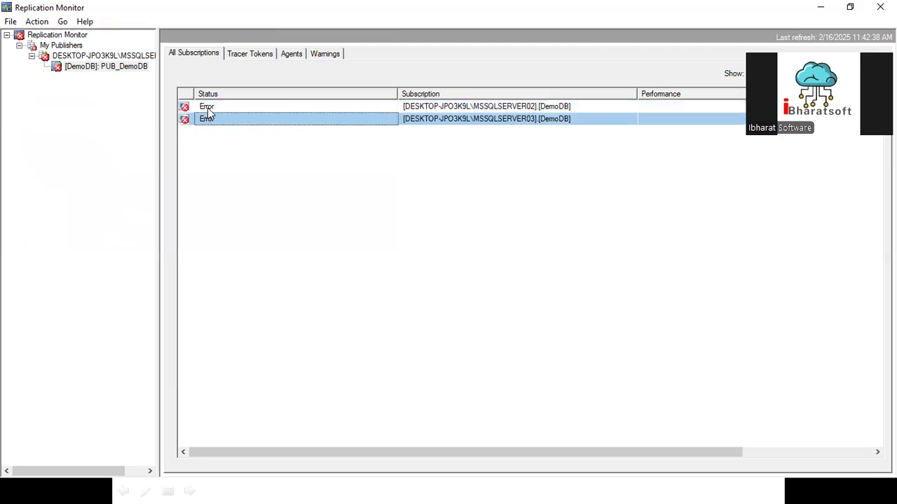
click(211, 109)
click(880, 6)
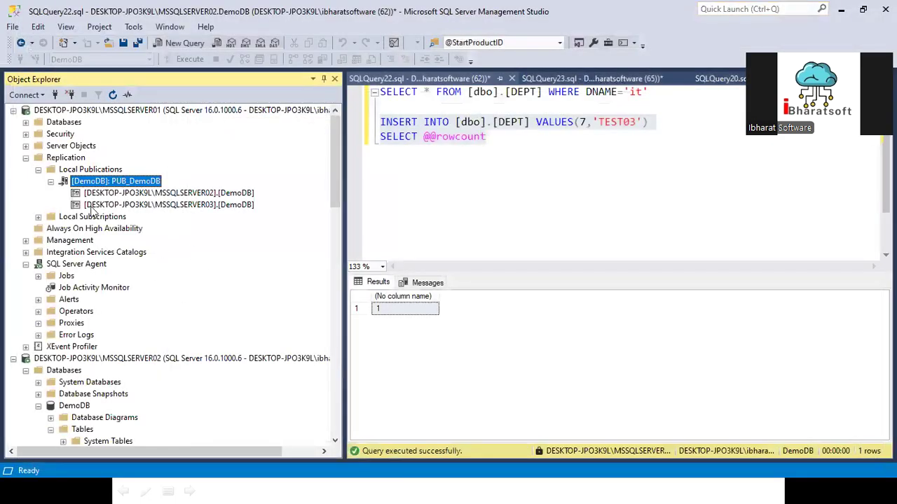
Step: Open the dbo.sp_MSdel_dboEMP procedure of DemoDB on MSSQLSERVER02 for modification and review its script
scroll(88, 309, down, 7)
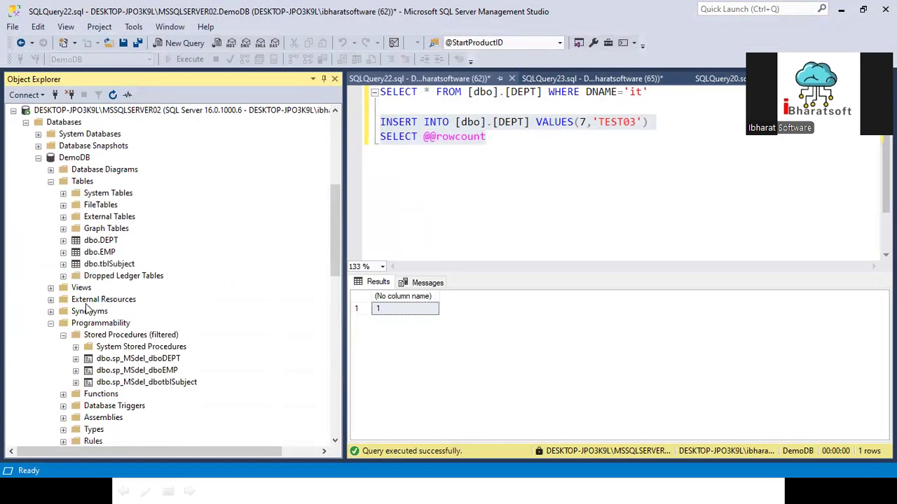
right_click(159, 372)
click(201, 278)
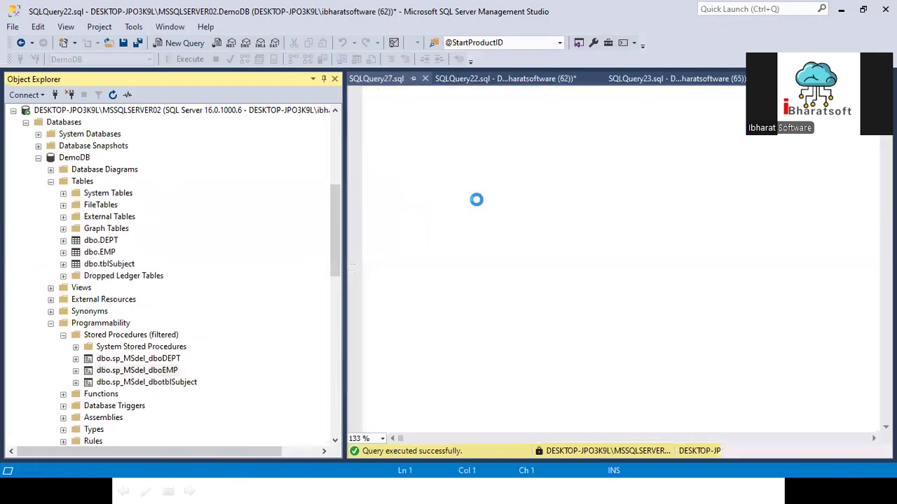
scroll(496, 248, down, 3)
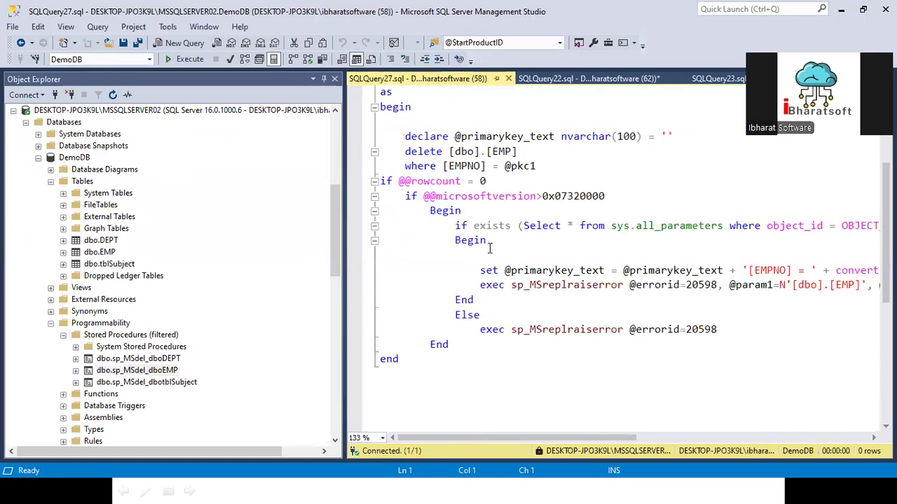
scroll(489, 248, up, 1)
scroll(489, 248, down, 4)
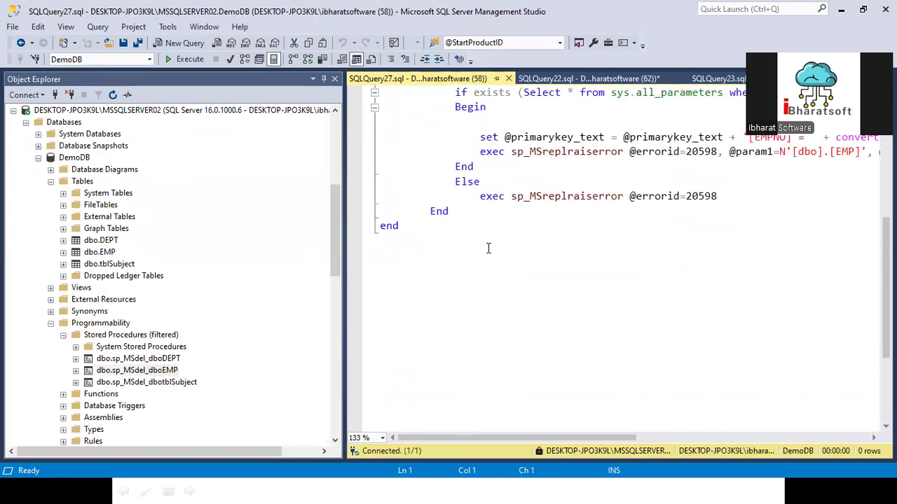
scroll(489, 248, up, 2)
scroll(489, 248, up, 3)
scroll(75, 269, up, 3)
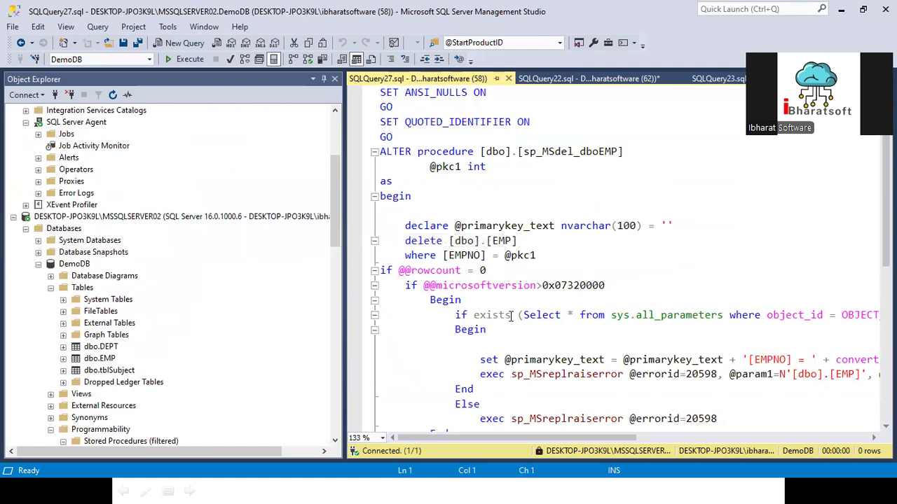
scroll(582, 307, down, 4)
drag(582, 306, 372, 158)
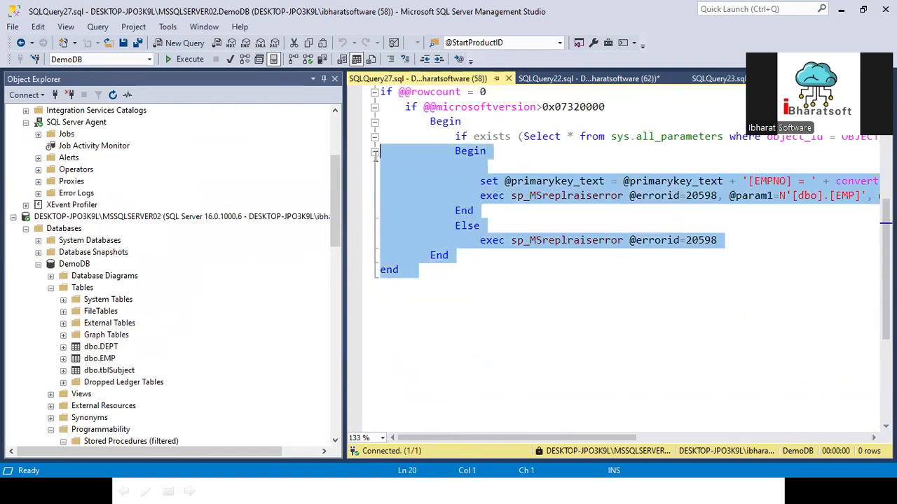
scroll(459, 165, up, 3)
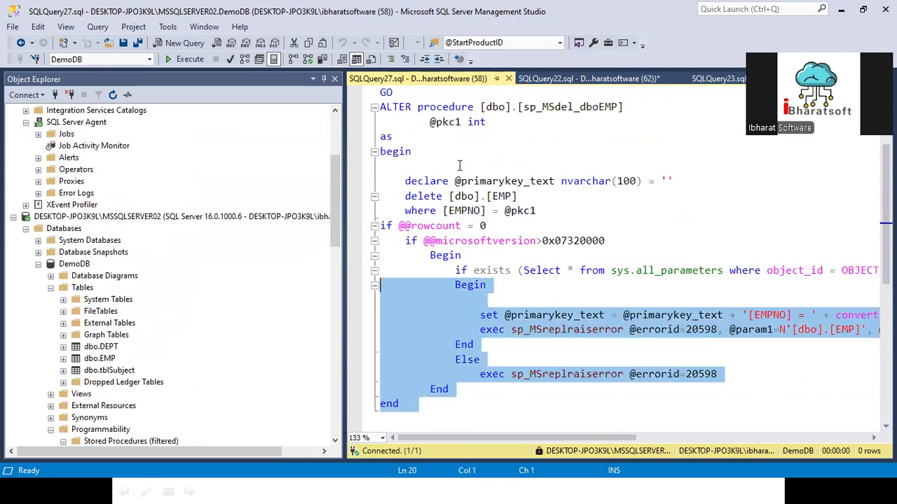
click(443, 256)
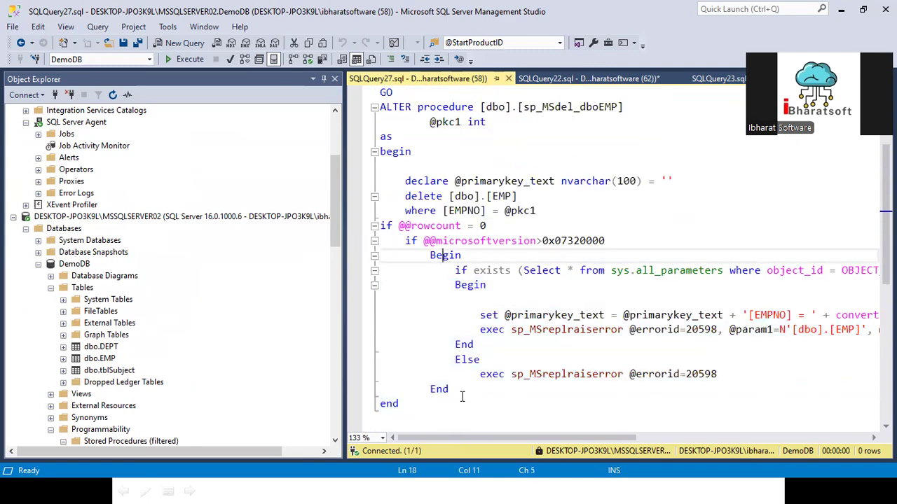
drag(467, 392, 364, 223)
key(ctrl+k)
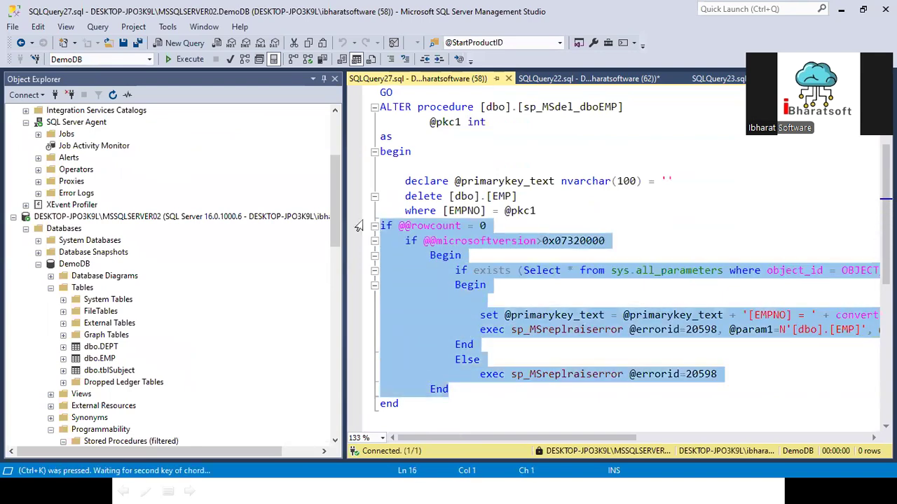
key(ctrl+c)
click(570, 181)
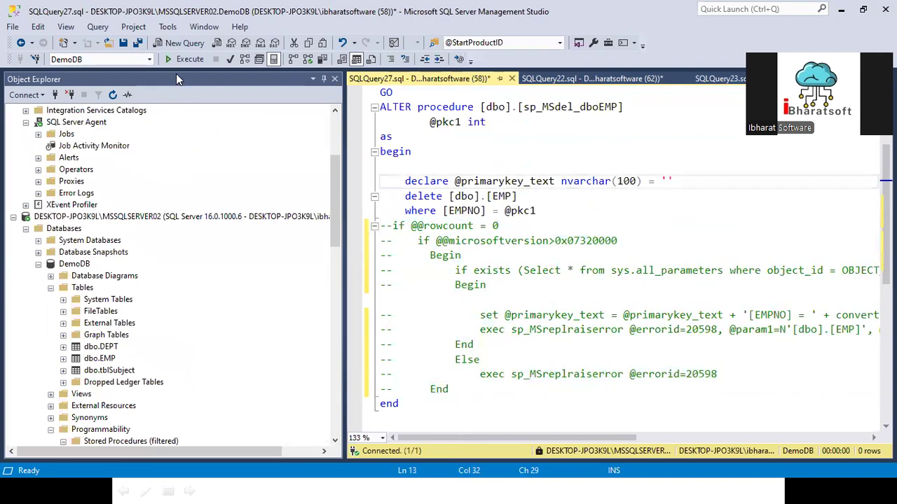
click(186, 59)
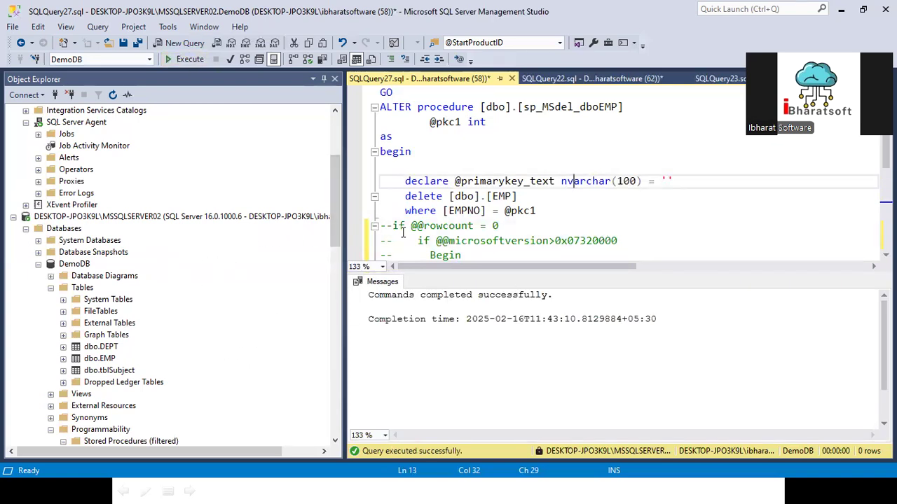
Step: Collapse the Tables folder of the DemoDB database on MSSQLSERVER02
mouse_move(338, 221)
mouse_down()
mouse_move(335, 290)
mouse_move(322, 220)
mouse_up()
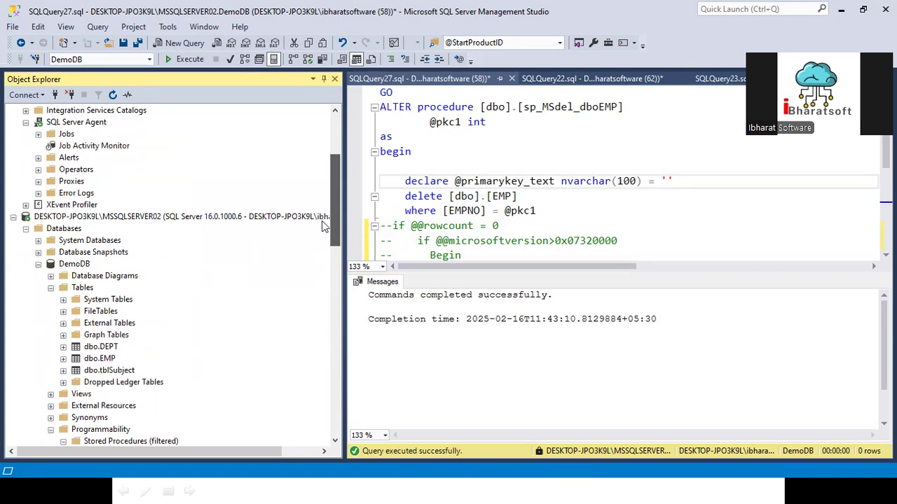
scroll(92, 350, down, 2)
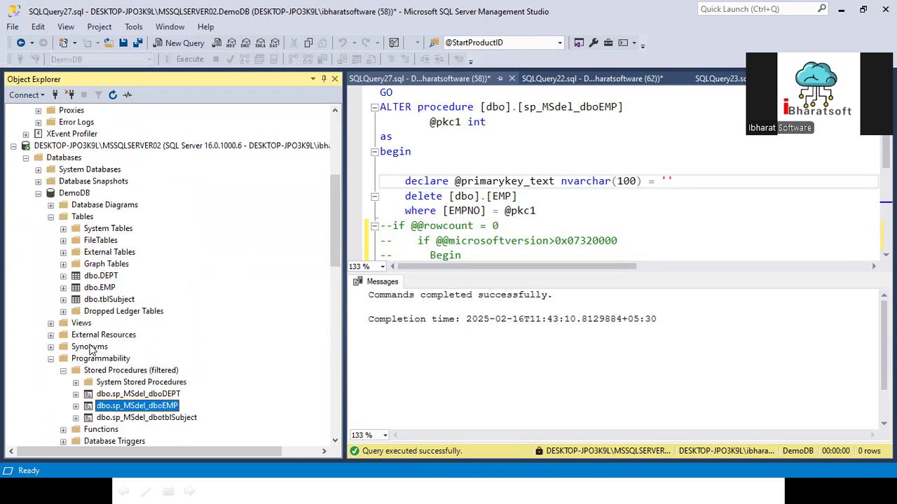
click(50, 216)
click(38, 192)
click(39, 194)
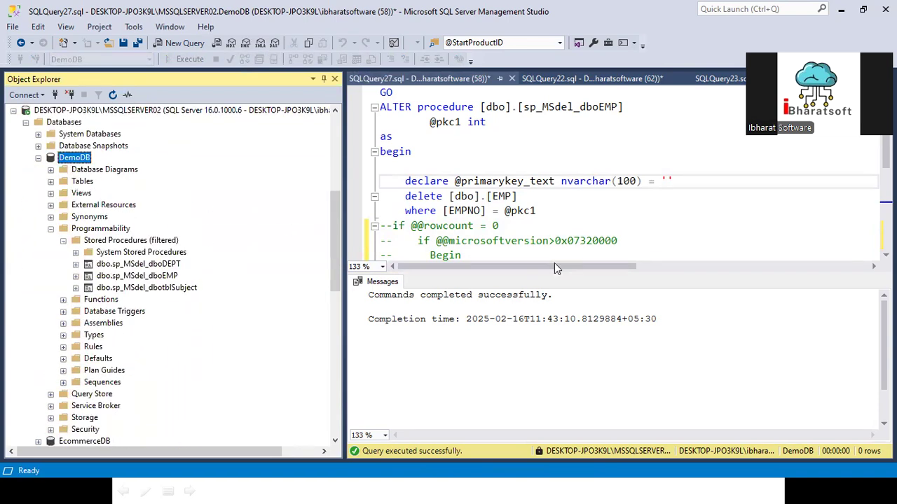
click(524, 240)
scroll(524, 241, down, 3)
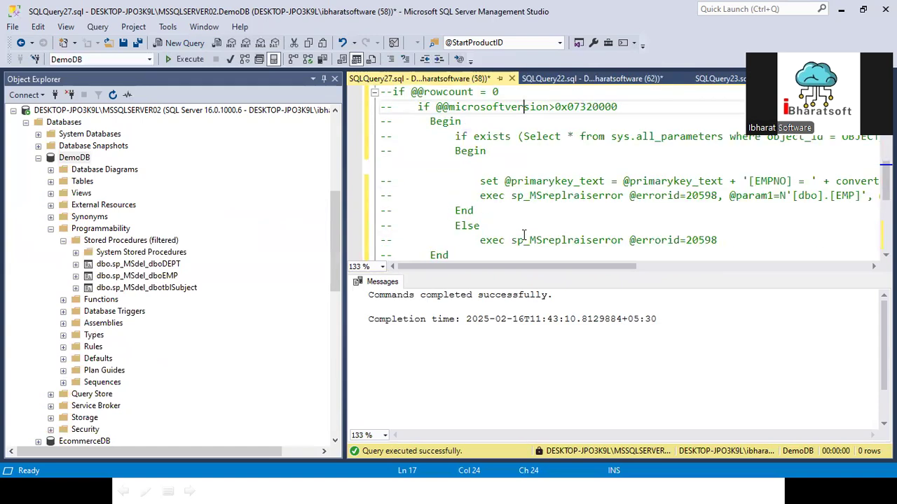
scroll(504, 237, up, 4)
right_click(152, 264)
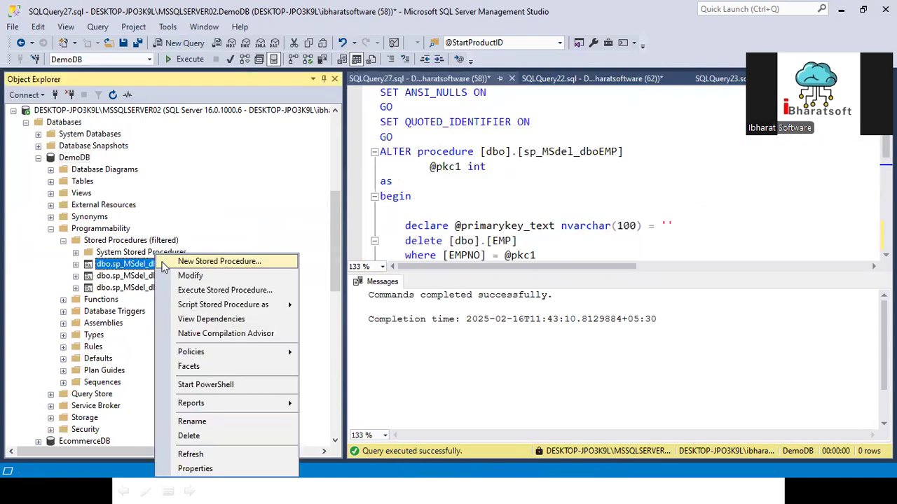
click(197, 277)
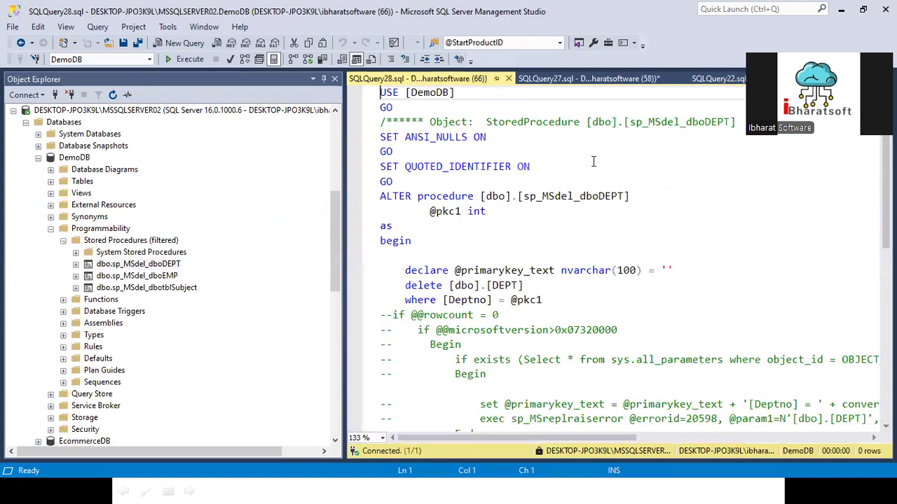
click(509, 79)
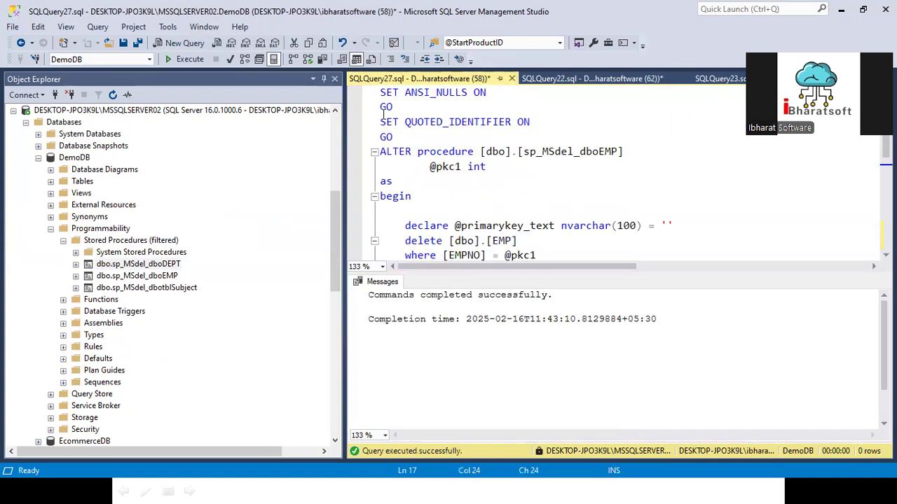
right_click(156, 288)
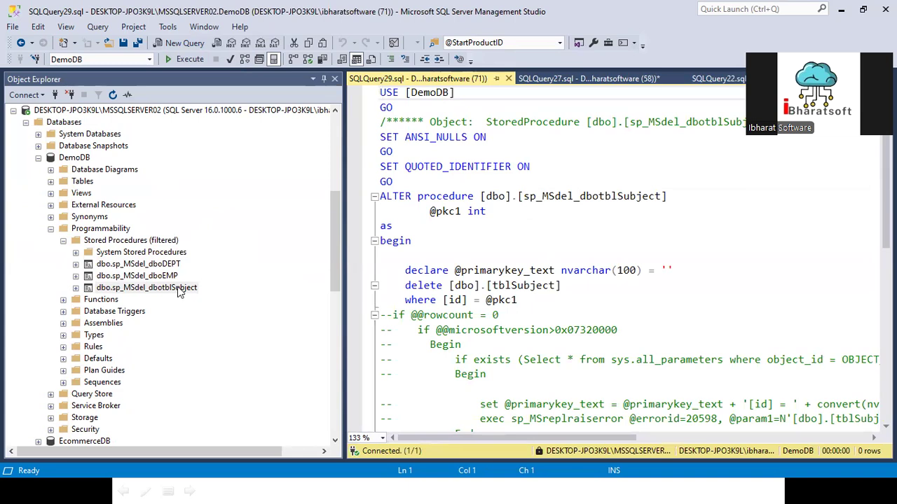
click(162, 278)
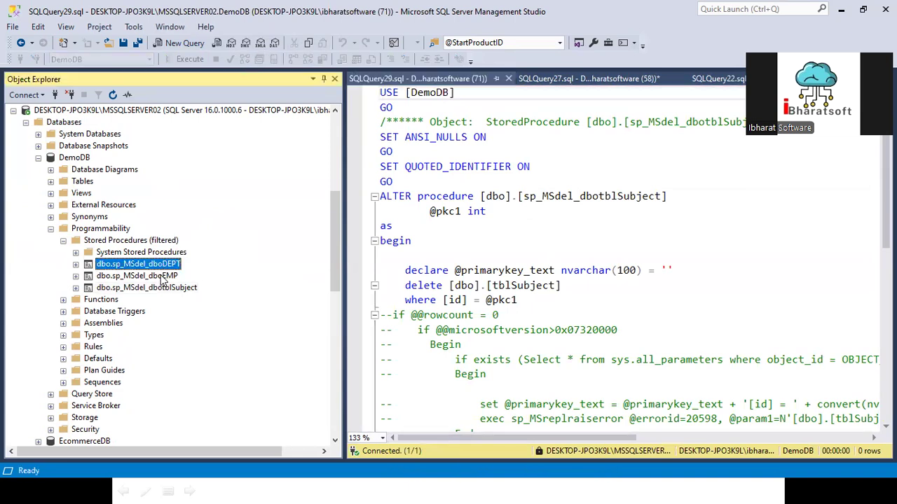
right_click(162, 278)
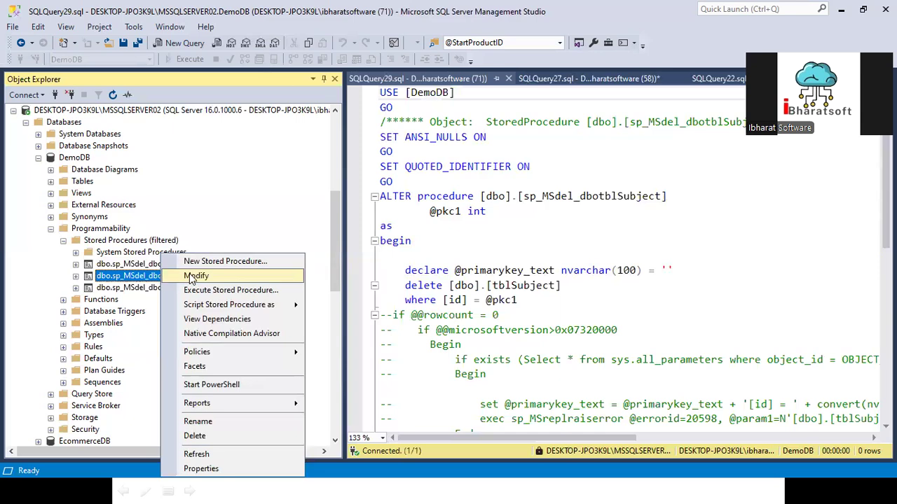
click(499, 199)
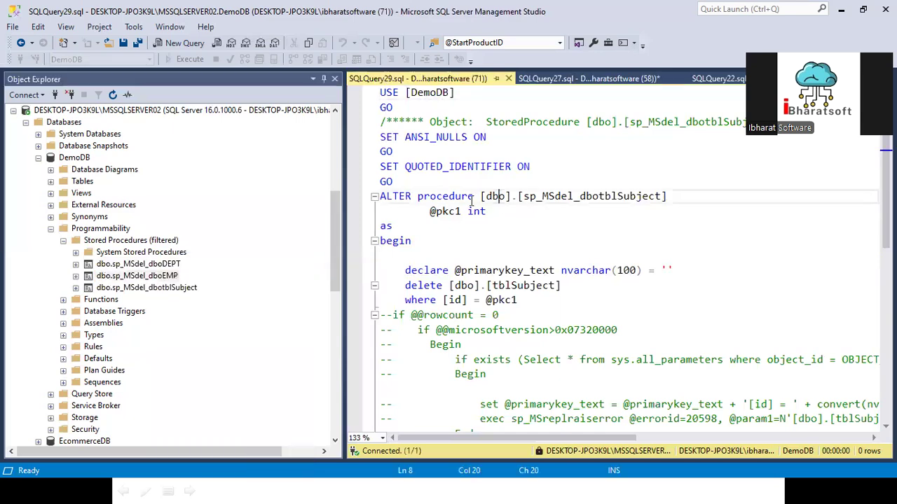
Step: Collapse the DemoDB database on MSSQLSERVER02 and launch Replication Monitor from the PUB_DemoDB publication
click(38, 158)
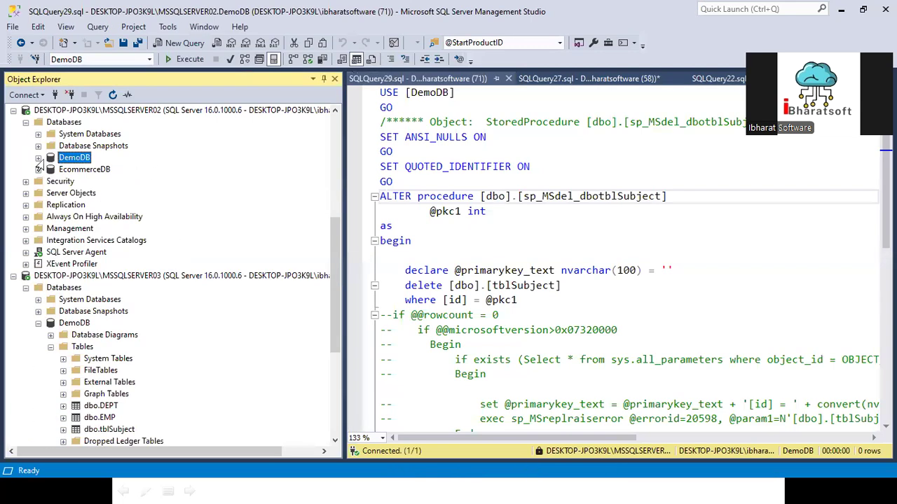
scroll(96, 220, down, 5)
scroll(130, 248, up, 11)
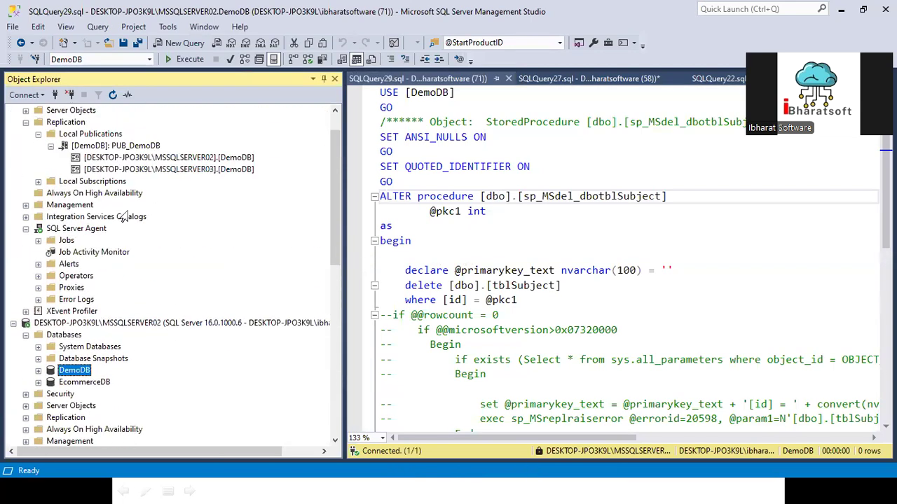
right_click(110, 148)
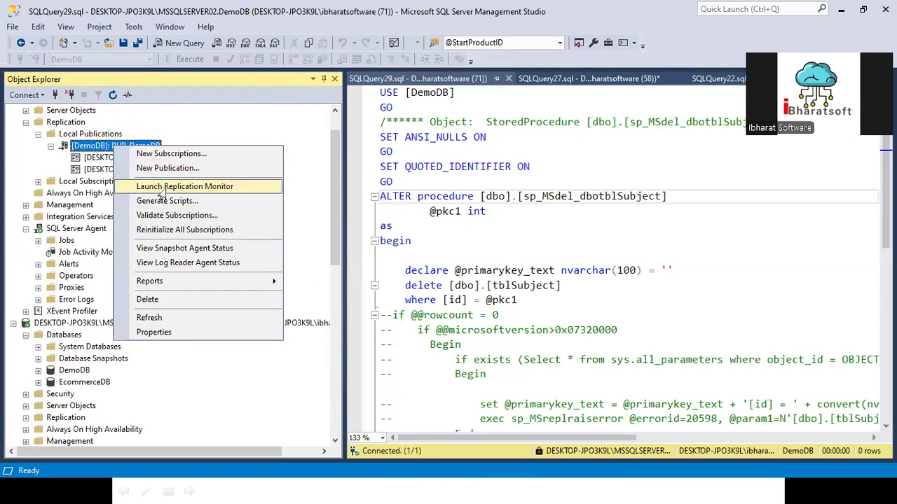
click(161, 184)
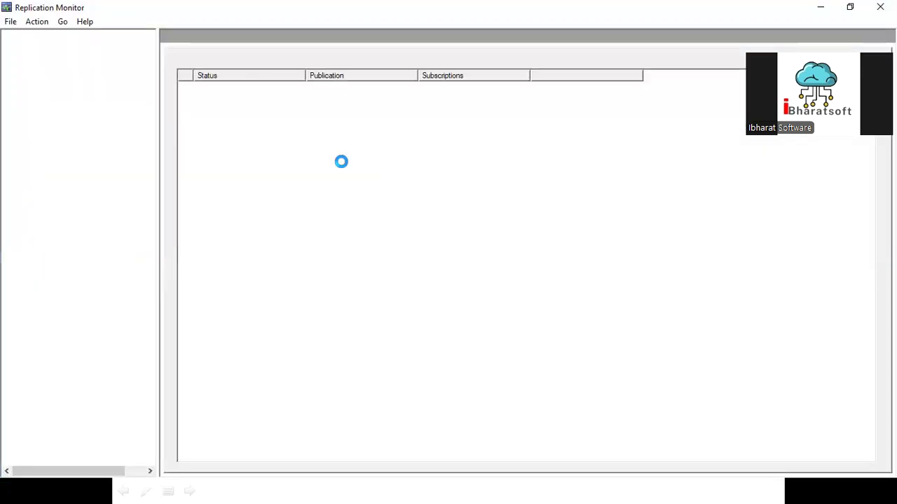
Step: Show all subscriptions of PUB_DemoDB and widen the Subscription column to check the status of both subscribers
click(31, 55)
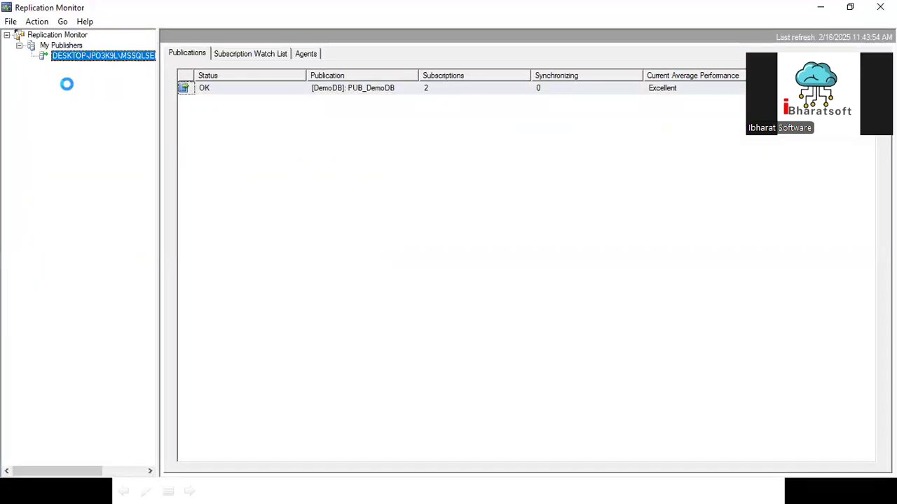
click(91, 67)
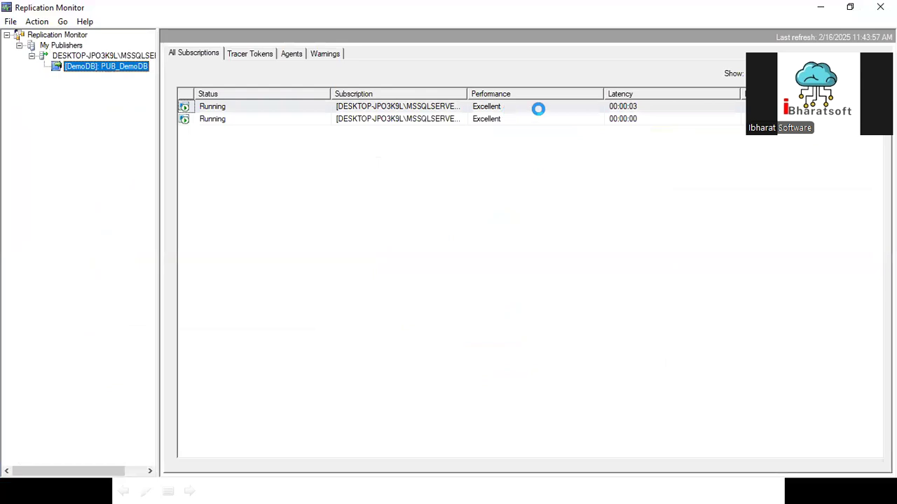
drag(468, 93, 522, 93)
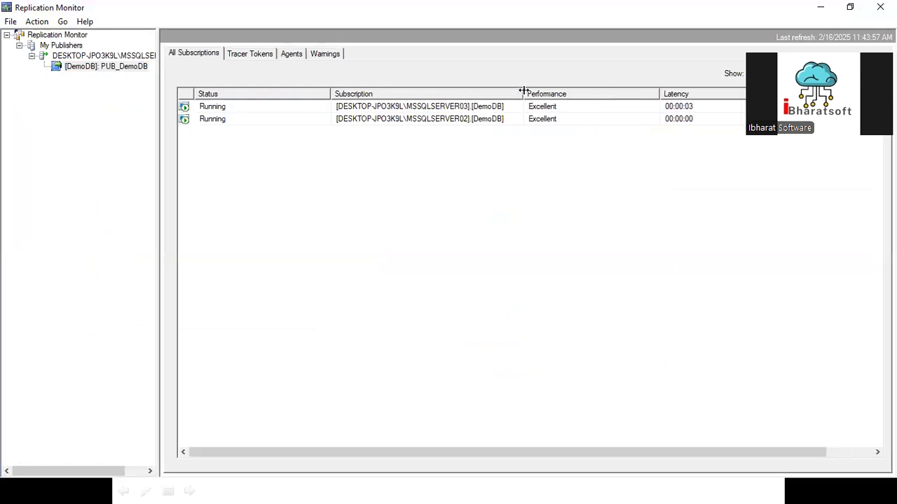
click(240, 120)
click(273, 108)
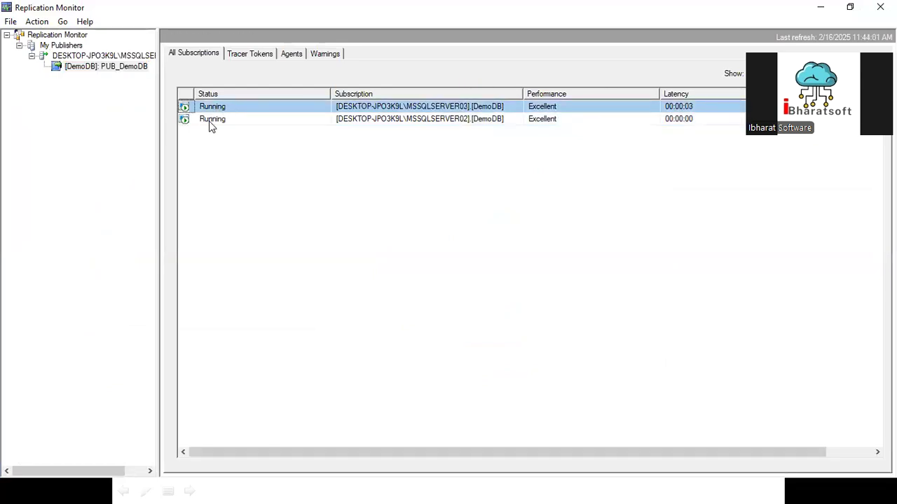
Step: Examine the MSSQLSERVER02 subscription's Distributor To Subscriber history and undistributed commands, and close its details
click(212, 120)
right_click(228, 119)
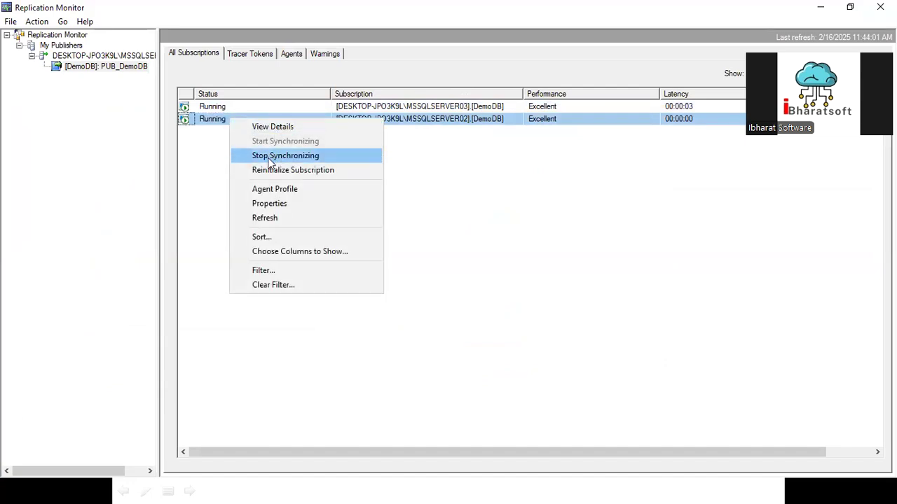
click(208, 121)
double_click(207, 116)
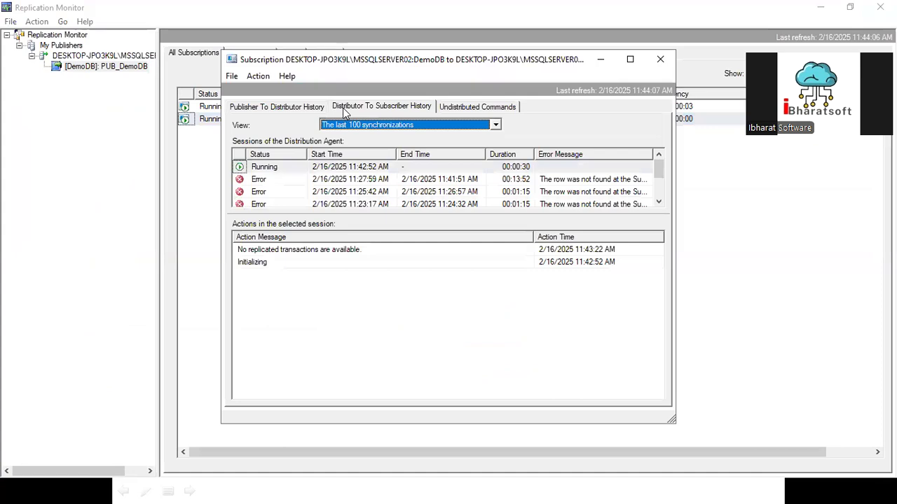
click(479, 109)
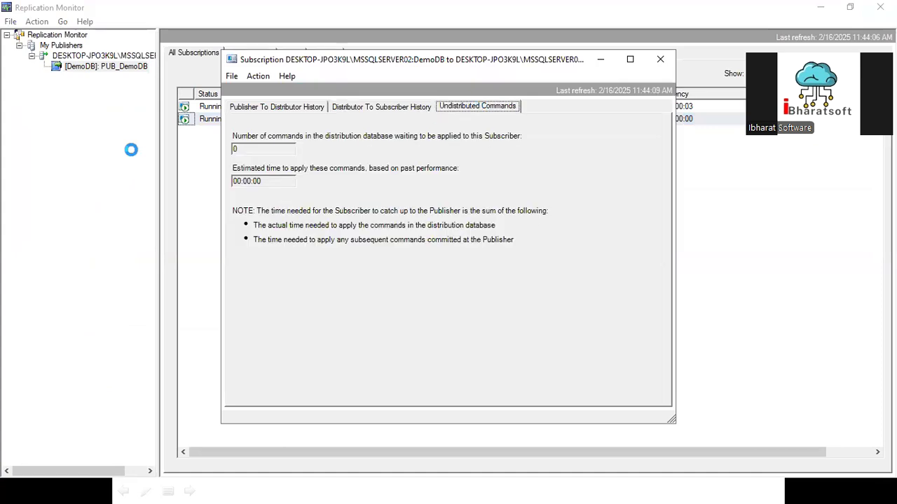
double_click(231, 149)
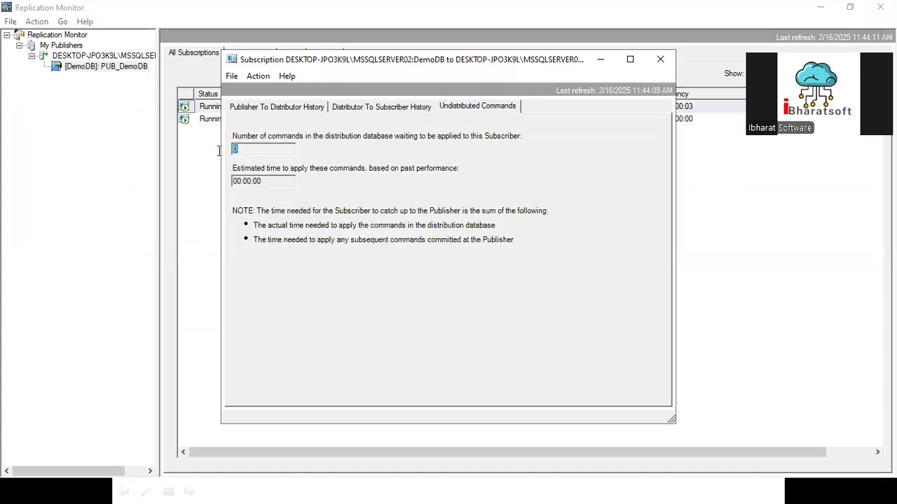
click(382, 111)
click(276, 109)
click(366, 110)
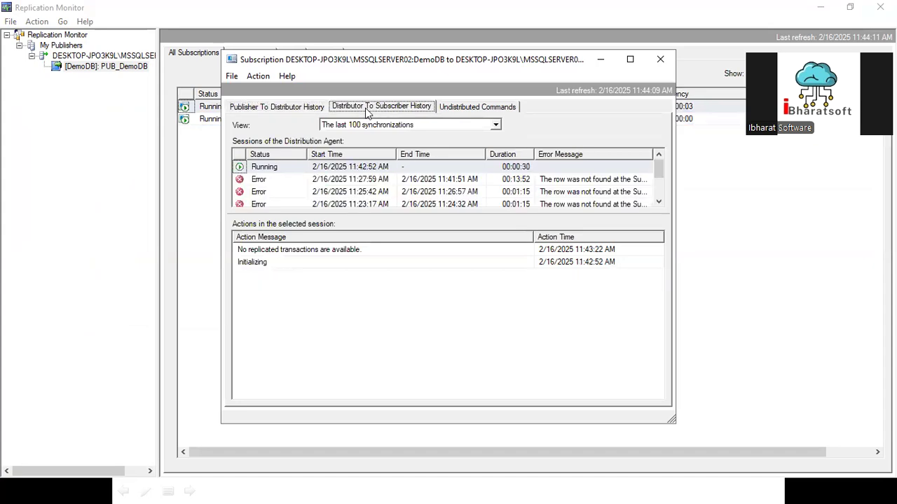
click(484, 111)
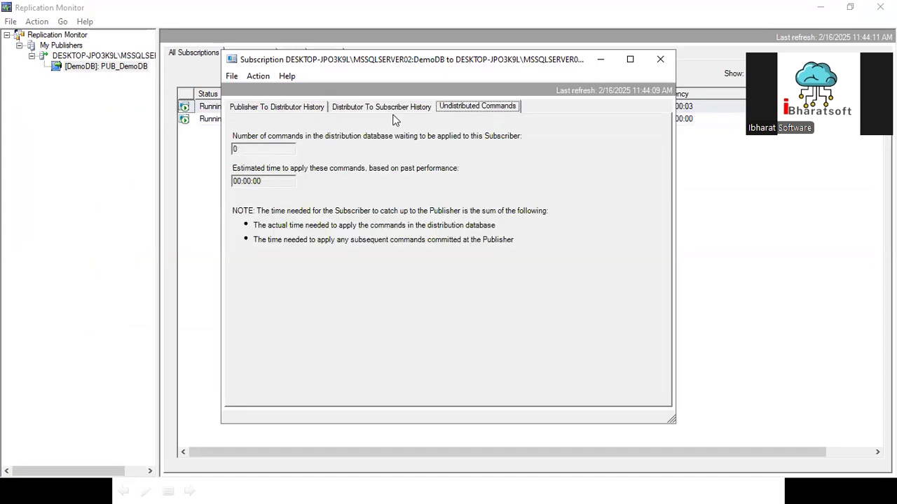
click(660, 60)
Step: Examine the error messages of the MSSQLSERVER03 subscription's distribution sessions for the failing table and key, and close its details
drag(330, 93, 362, 93)
click(293, 109)
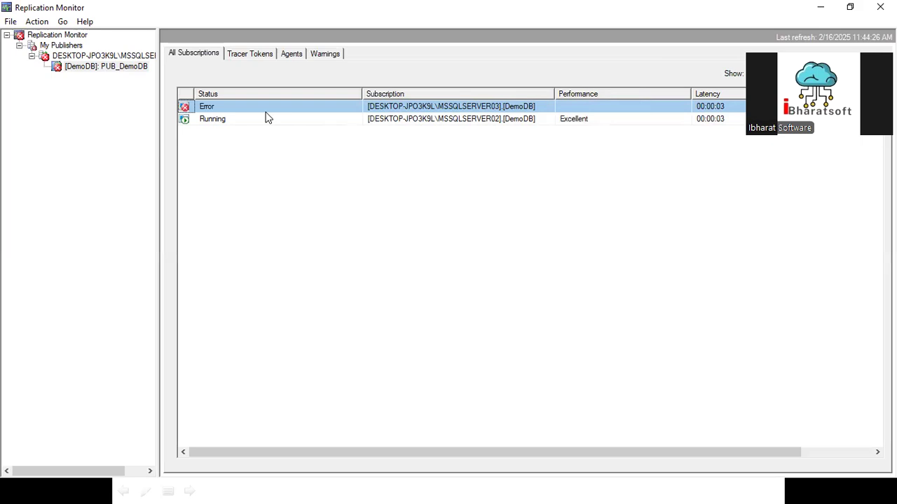
double_click(237, 112)
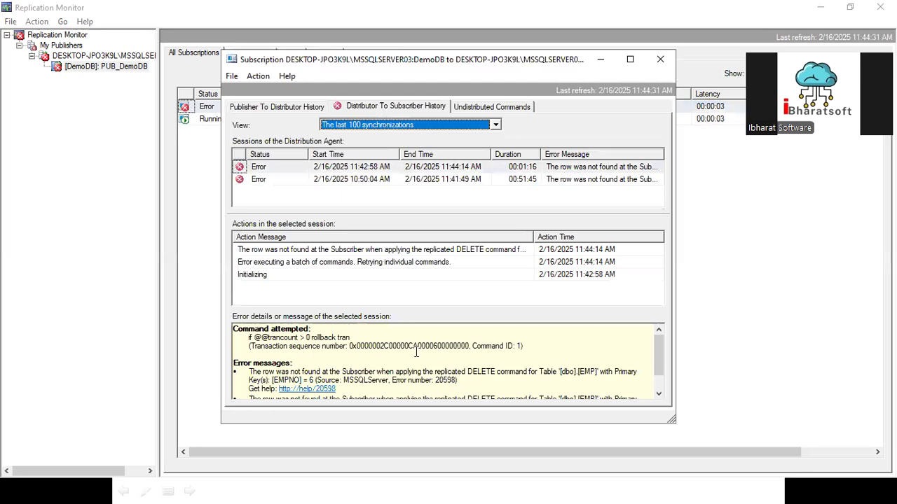
drag(478, 373, 597, 376)
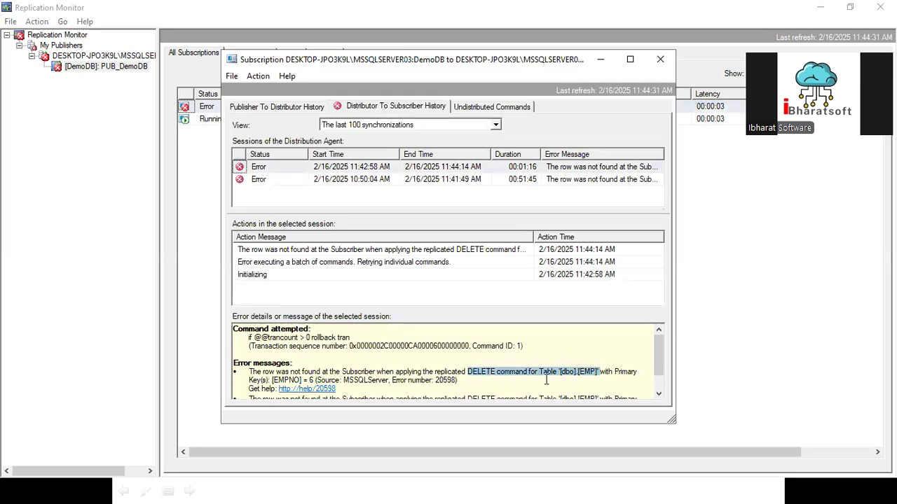
drag(299, 381, 340, 380)
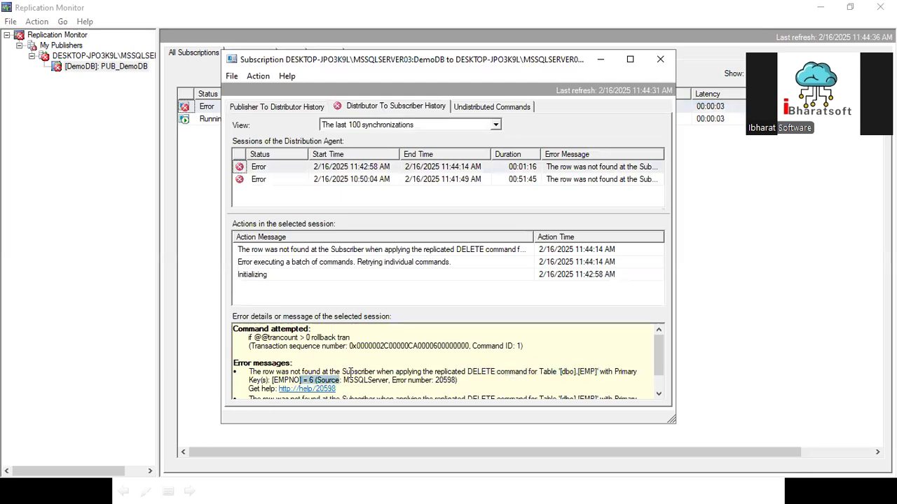
scroll(352, 375, down, 1)
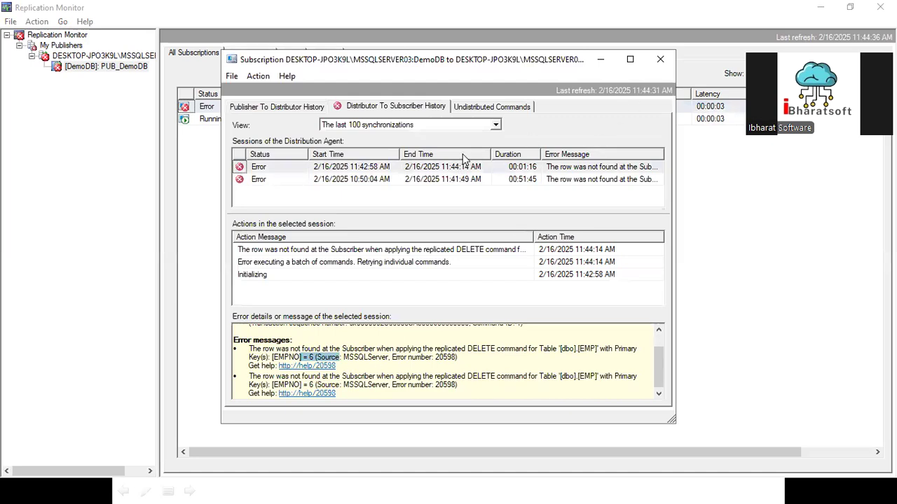
click(259, 180)
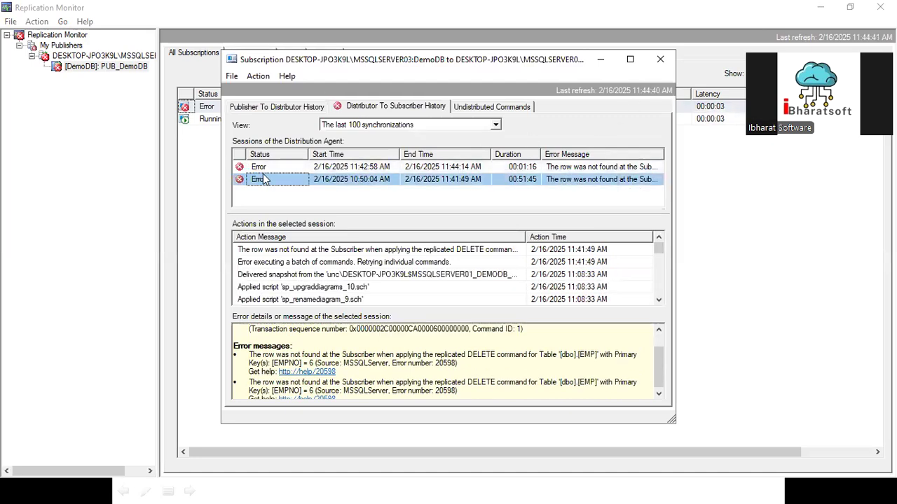
click(658, 60)
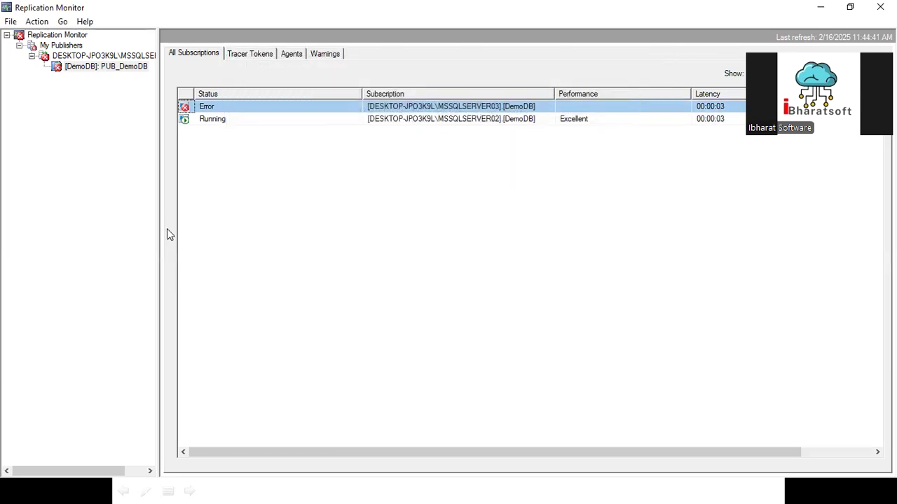
Step: Expand the stored procedures of DemoDB on MSSQLSERVER03 and open dbo.sp_MSdel_dboEMP for modification
scroll(83, 299, down, 8)
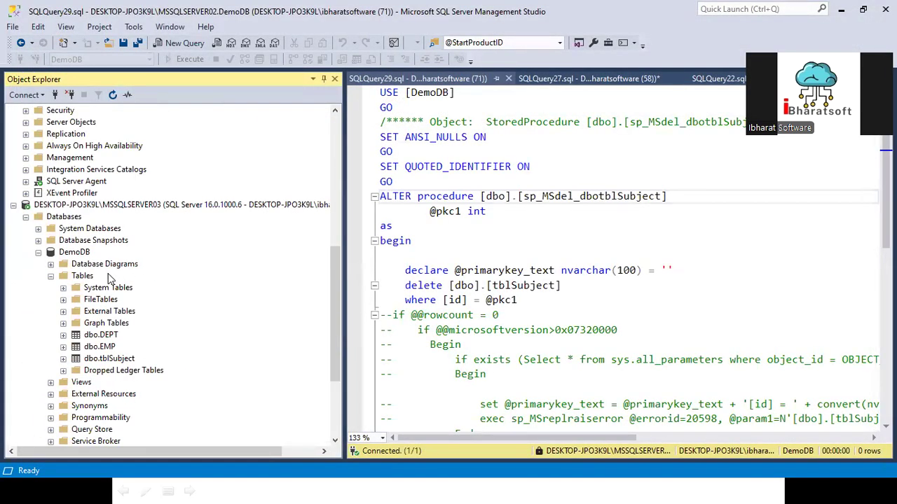
scroll(91, 327, down, 4)
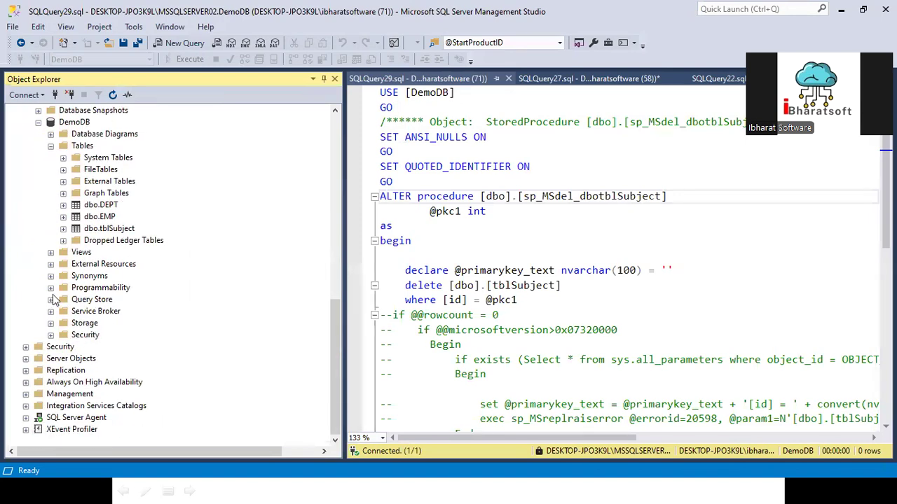
click(51, 288)
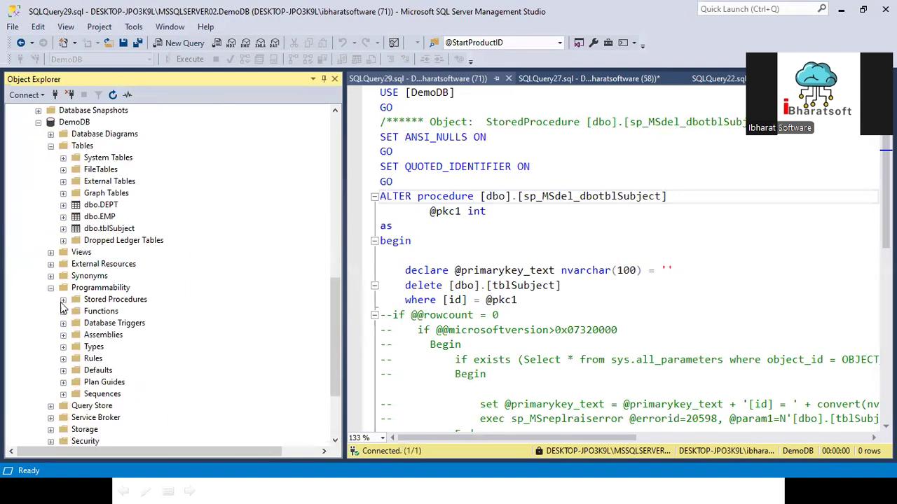
scroll(163, 304, down, 4)
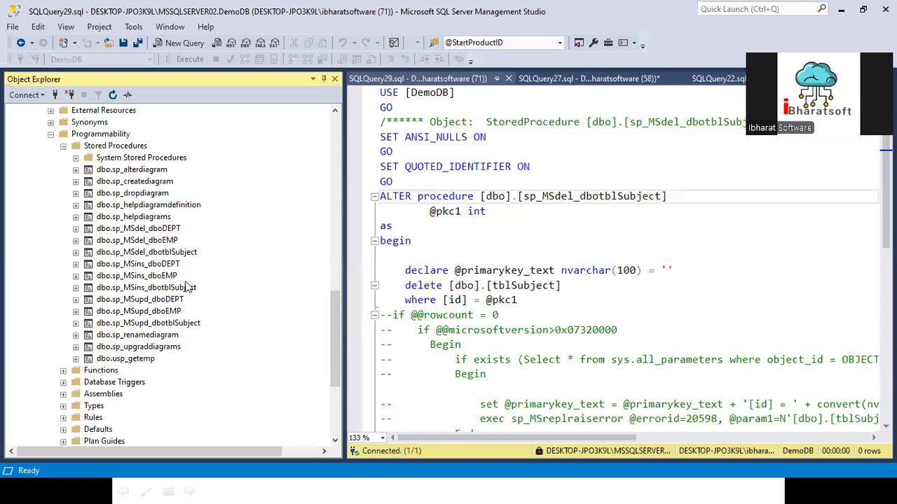
click(168, 278)
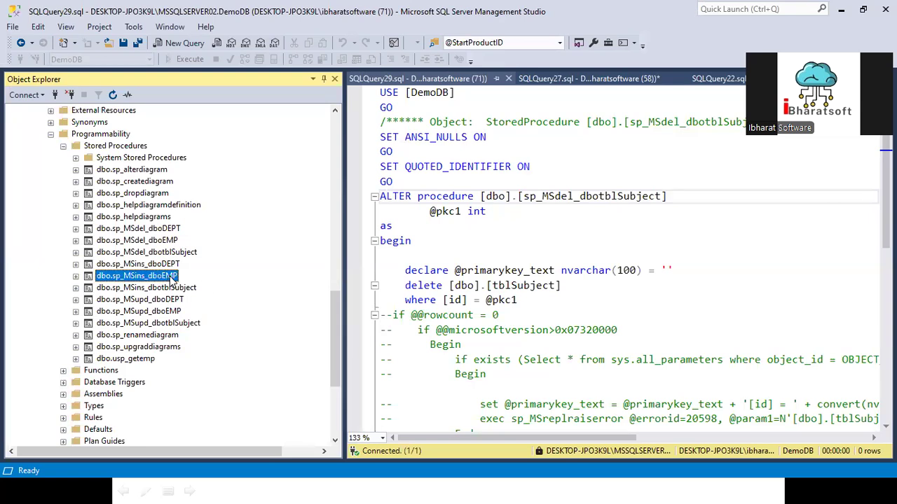
click(167, 312)
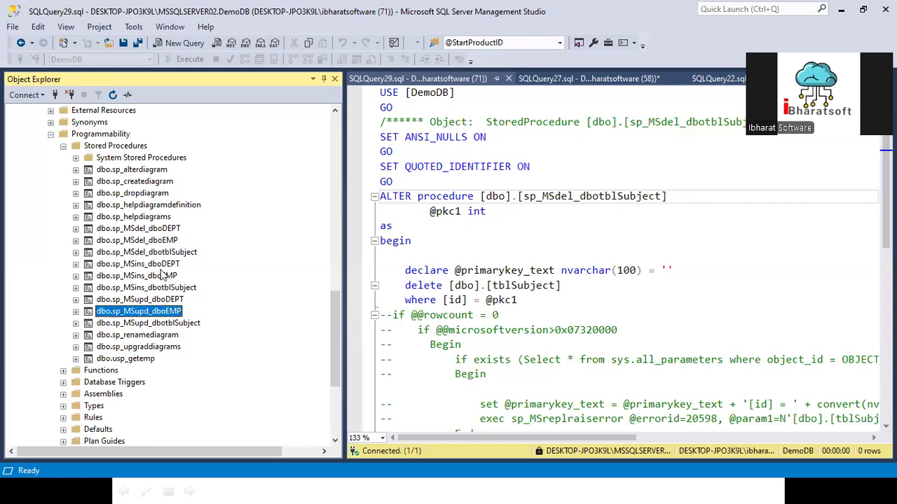
right_click(158, 242)
click(190, 263)
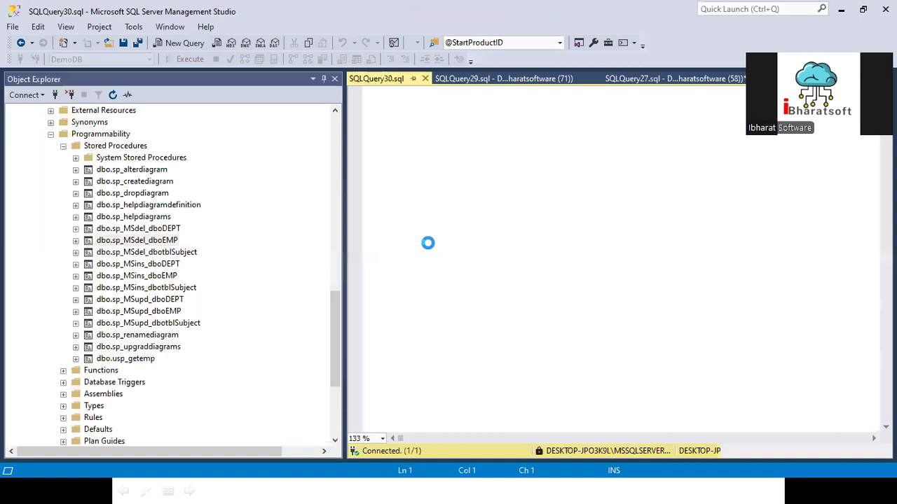
drag(372, 225, 463, 391)
key(ctrl+k)
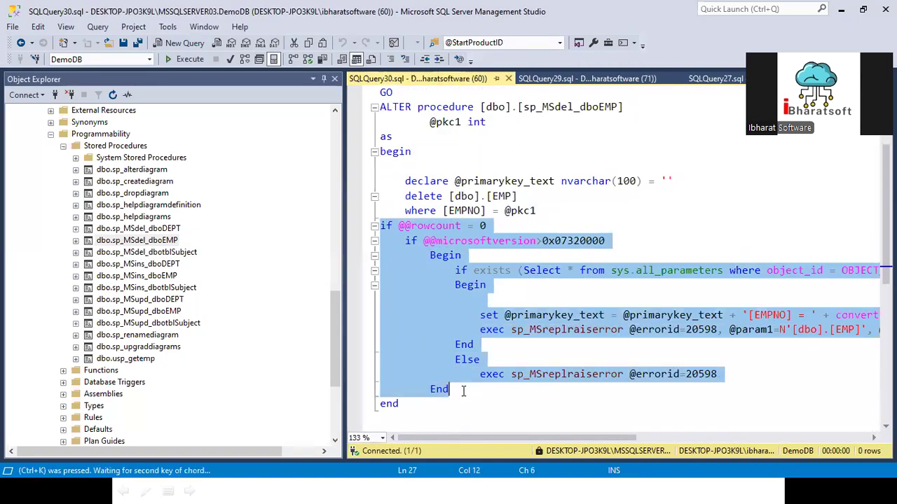
key(ctrl+c)
click(625, 241)
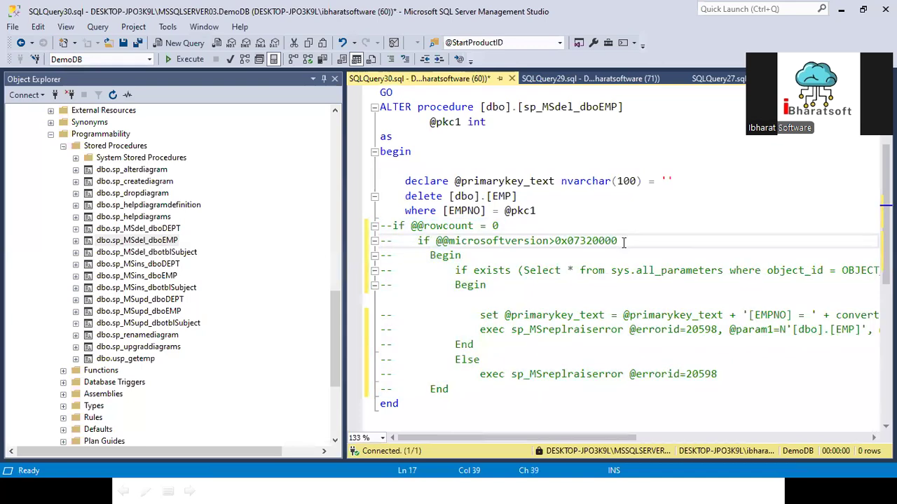
key(F5)
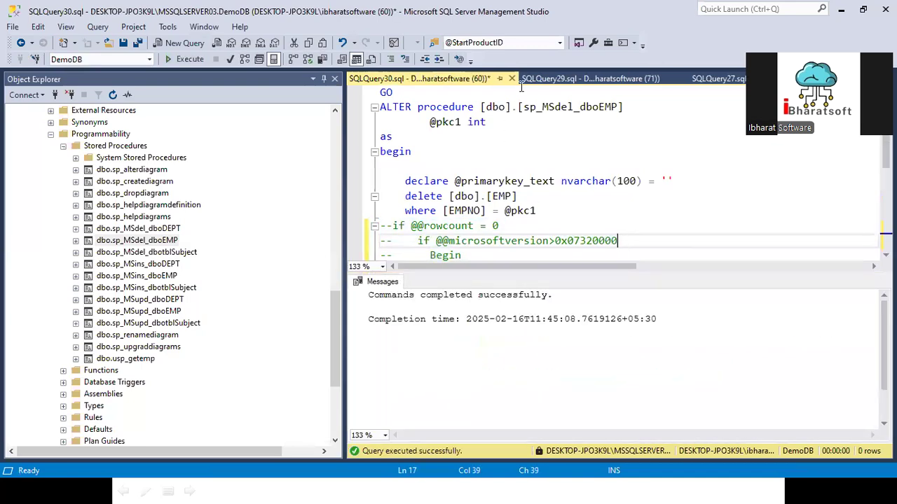
Step: Launch Replication Monitor for PUB_DemoDB, maximize it and widen the Subscription column to check the status of both subscribers
drag(336, 342, 335, 139)
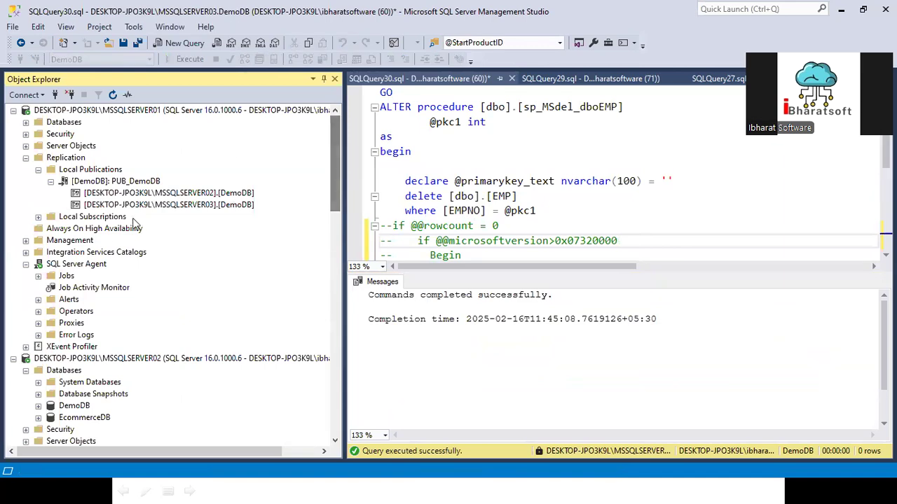
right_click(103, 170)
right_click(106, 181)
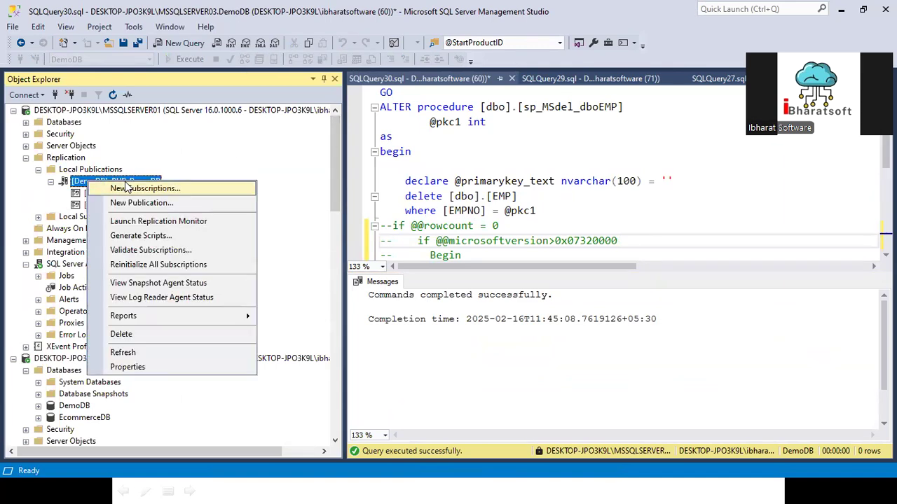
click(207, 222)
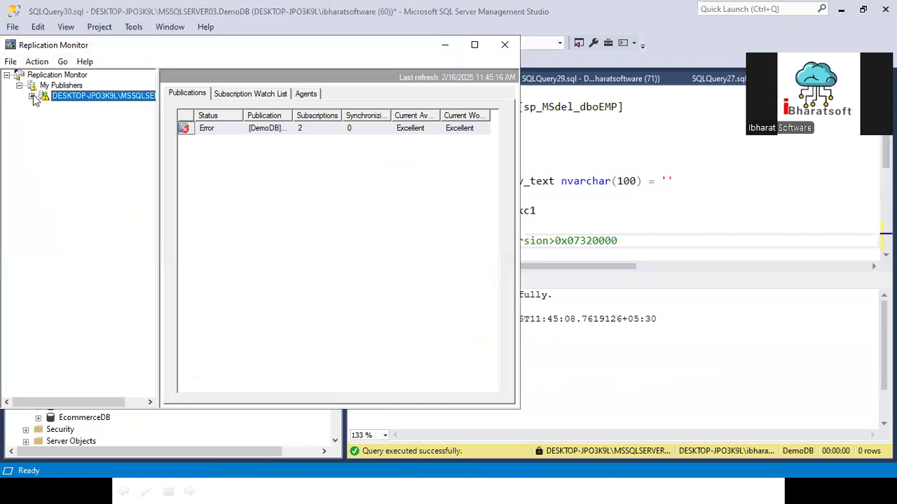
click(31, 96)
click(105, 106)
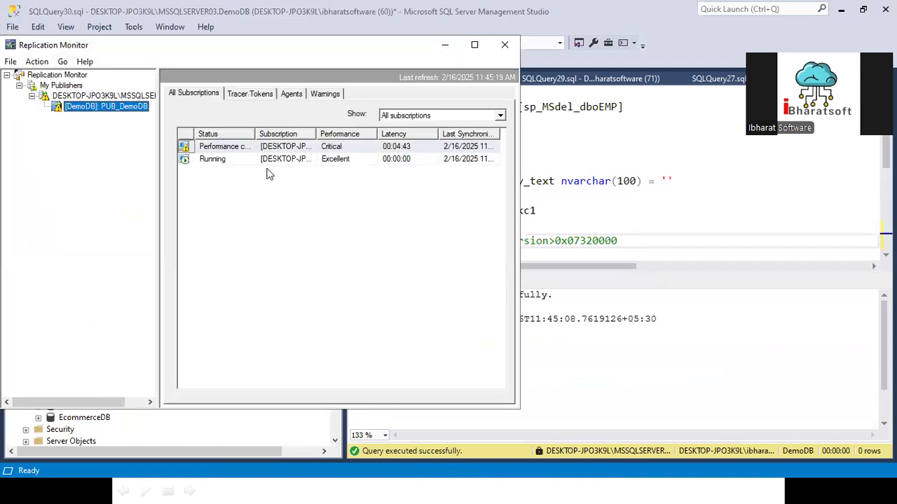
click(474, 44)
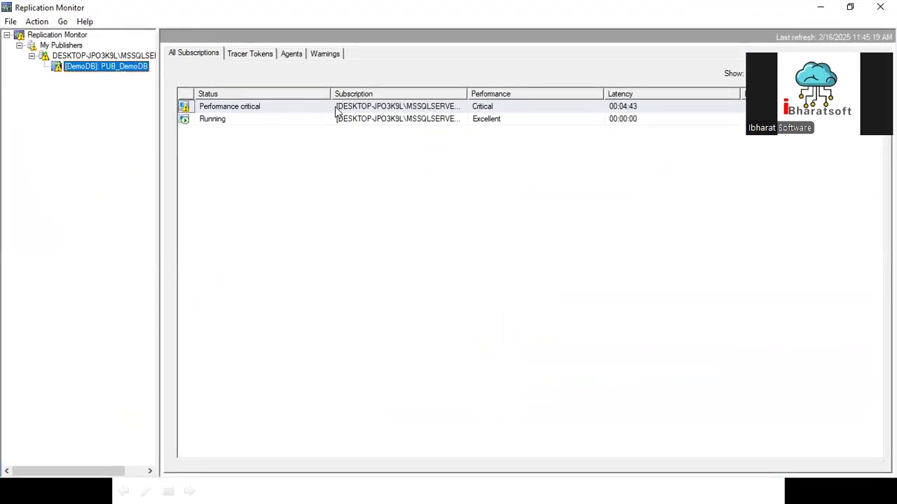
double_click(467, 93)
click(489, 110)
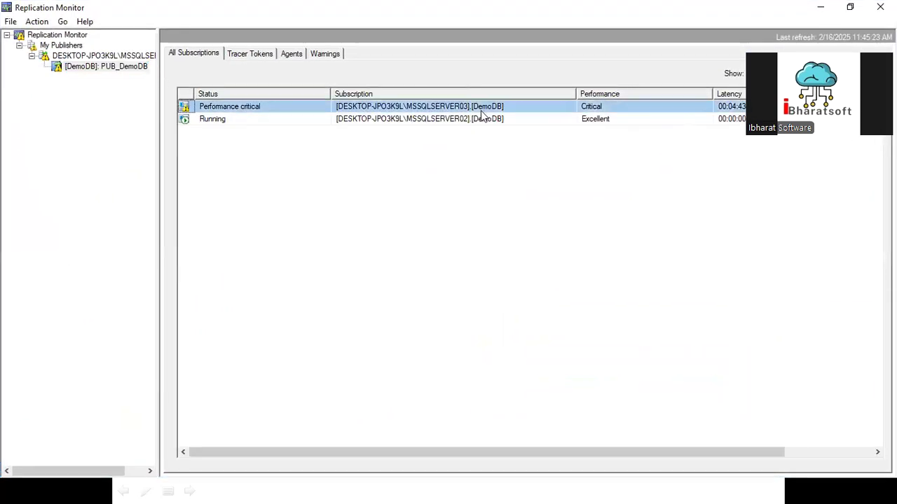
Step: Examine the MSSQLSERVER03 subscription's Distributor To Subscriber history and undistributed commands, close its details and return to Management Studio
double_click(223, 109)
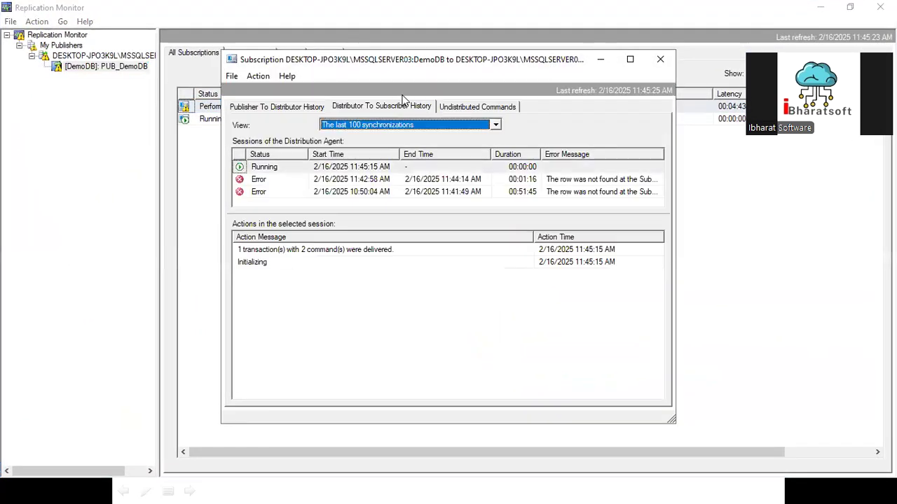
click(464, 106)
key(Tab)
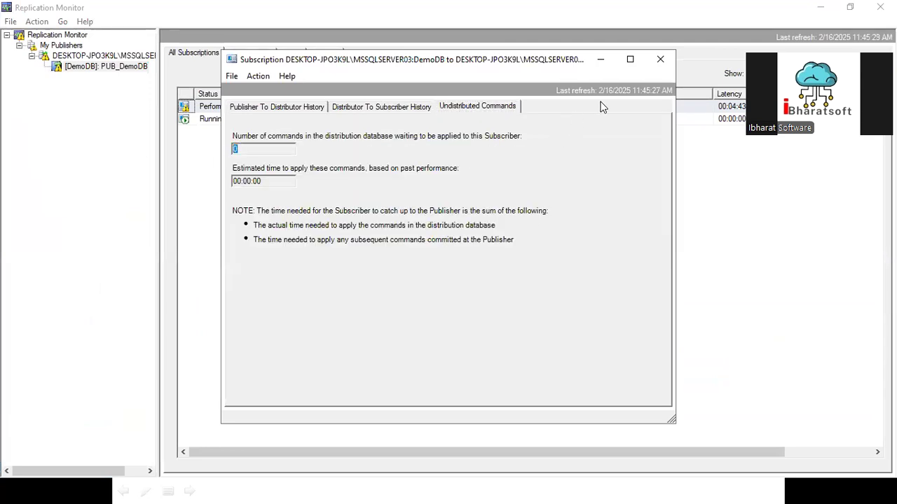
click(660, 59)
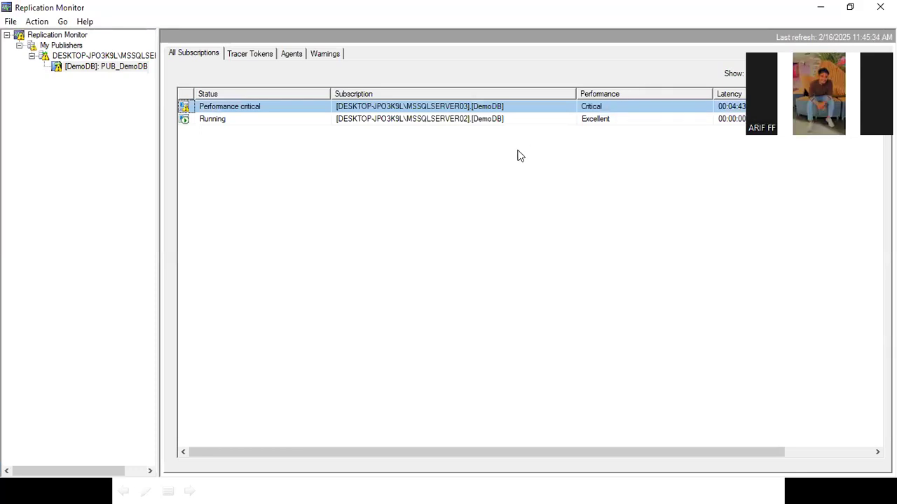
click(113, 58)
click(103, 68)
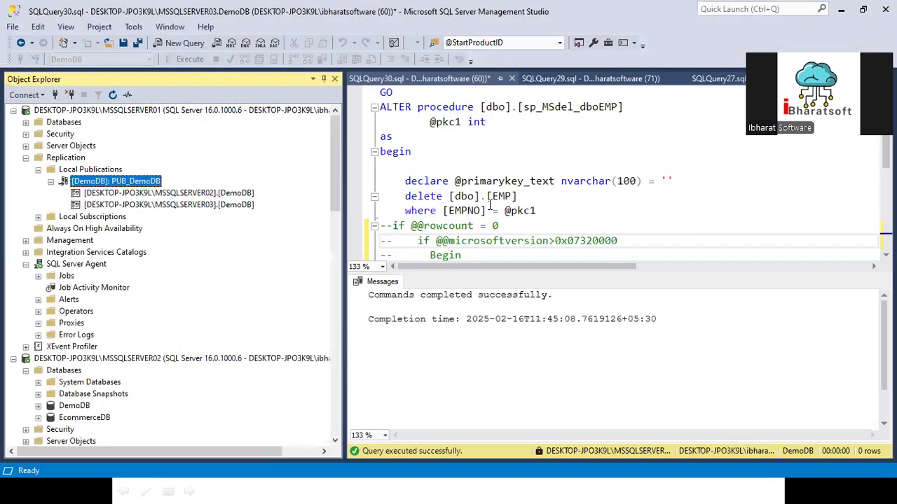
click(450, 213)
scroll(450, 216, down, 2)
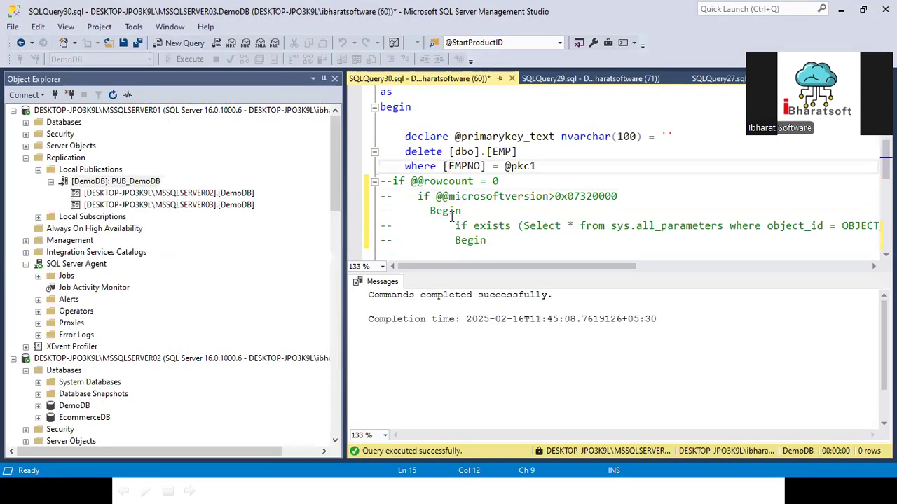
scroll(451, 216, up, 3)
scroll(451, 216, down, 2)
scroll(451, 216, up, 3)
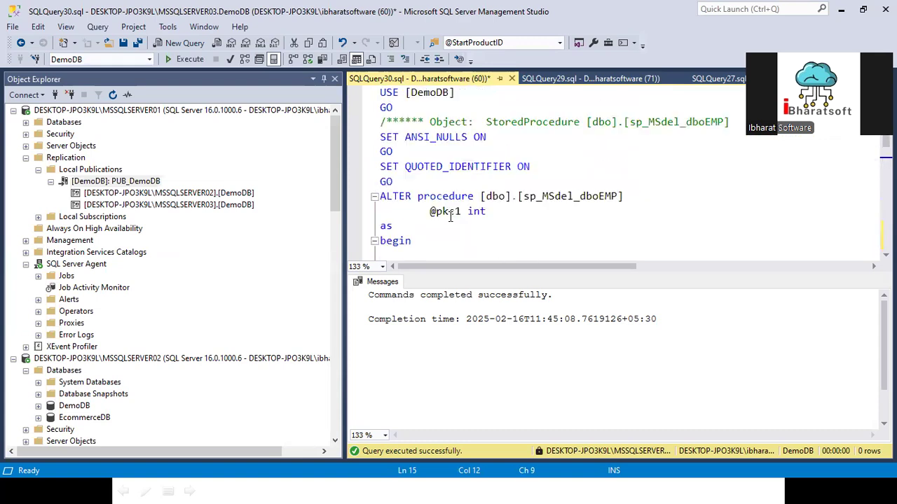
scroll(440, 218, down, 3)
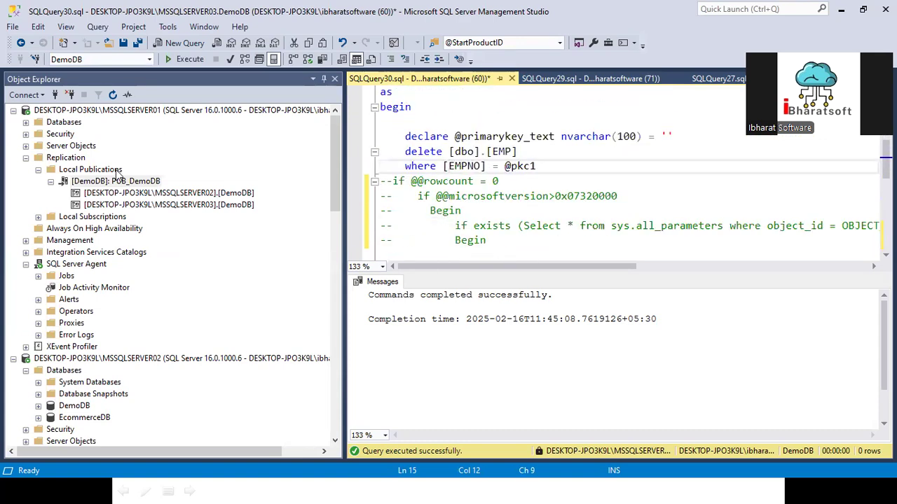
click(56, 182)
click(51, 182)
click(51, 182)
click(51, 182)
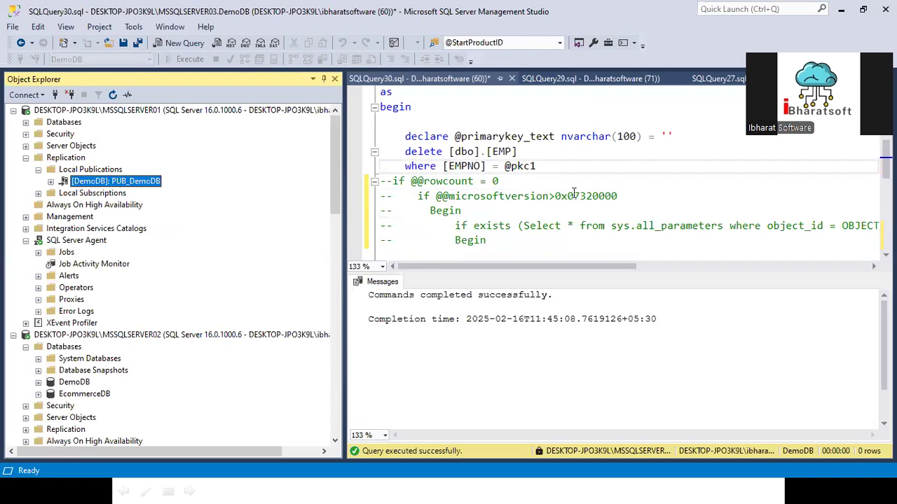
mouse_move(128, 191)
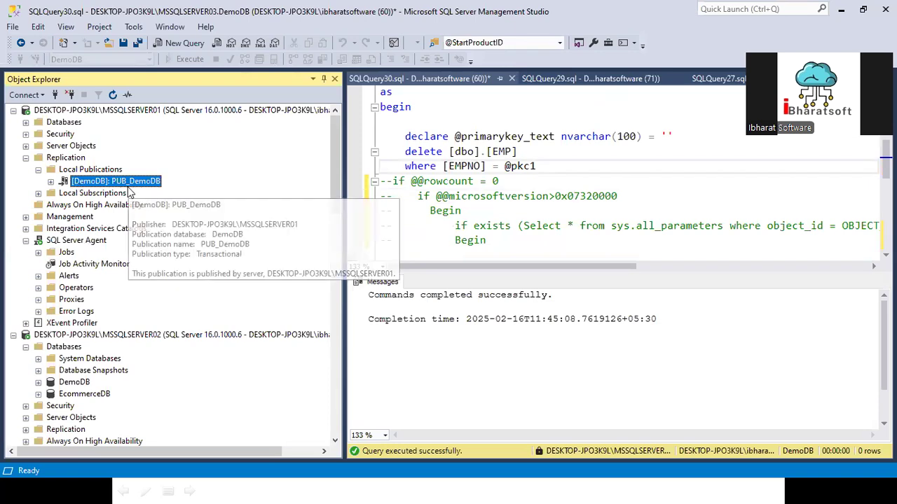
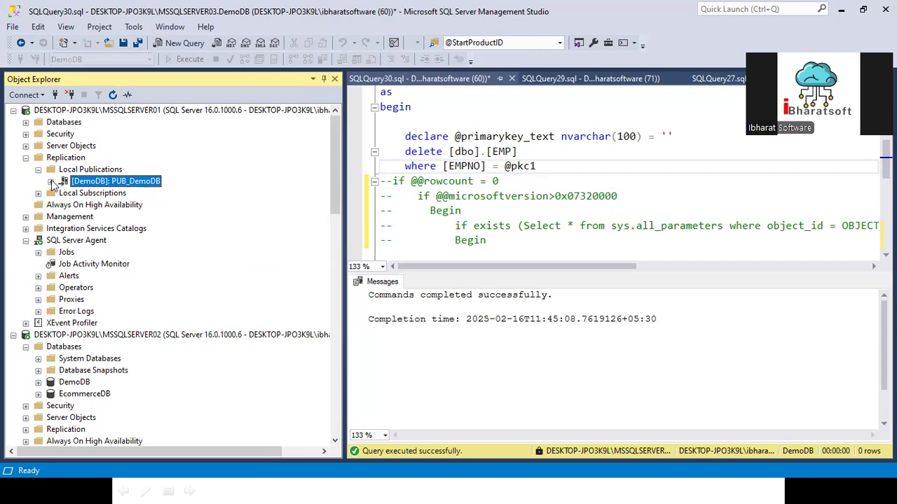
Step: Delete the MSSQLSERVER03 subscription of PUB_DemoDB, connecting to the Subscriber to remove its record there too
click(51, 182)
right_click(159, 204)
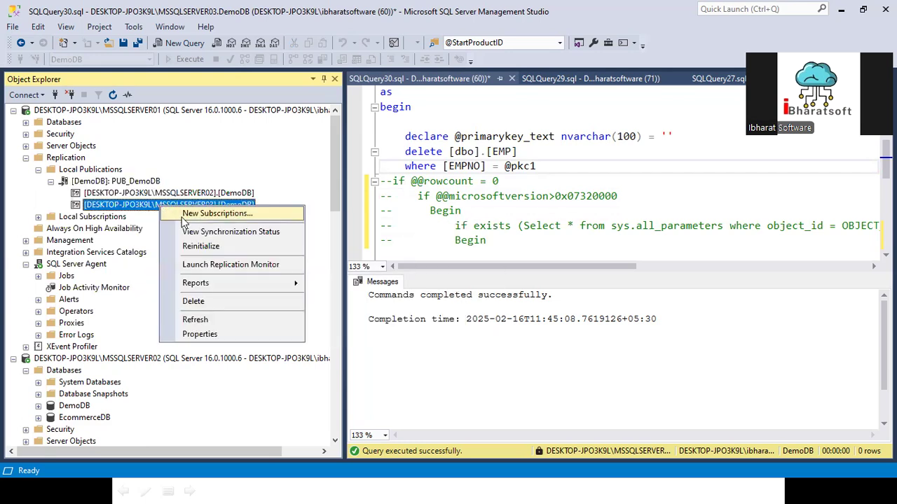
click(194, 301)
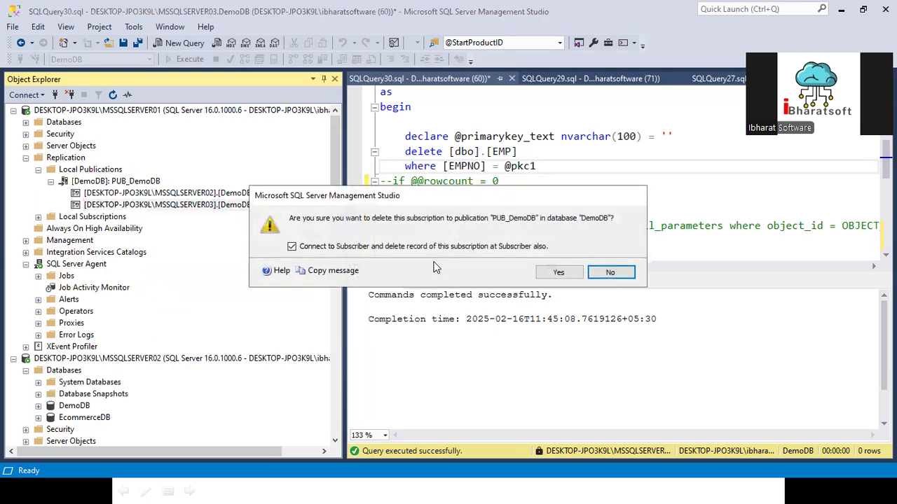
click(578, 274)
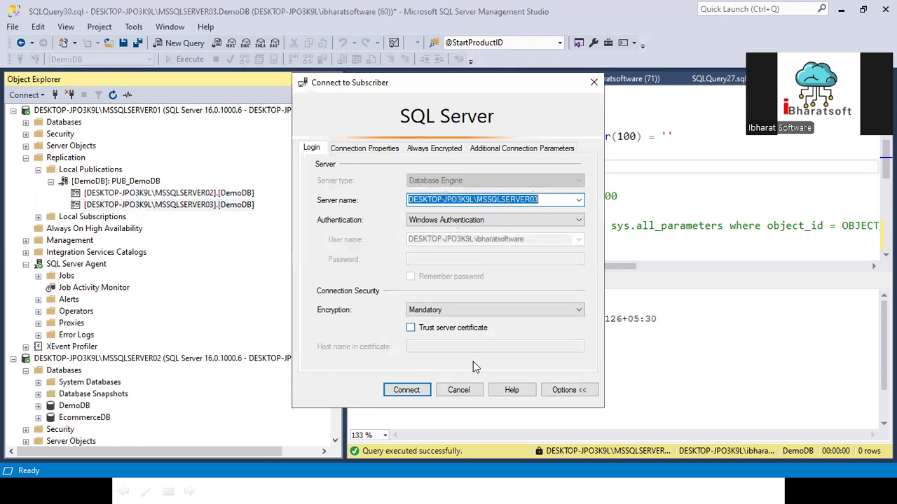
click(406, 390)
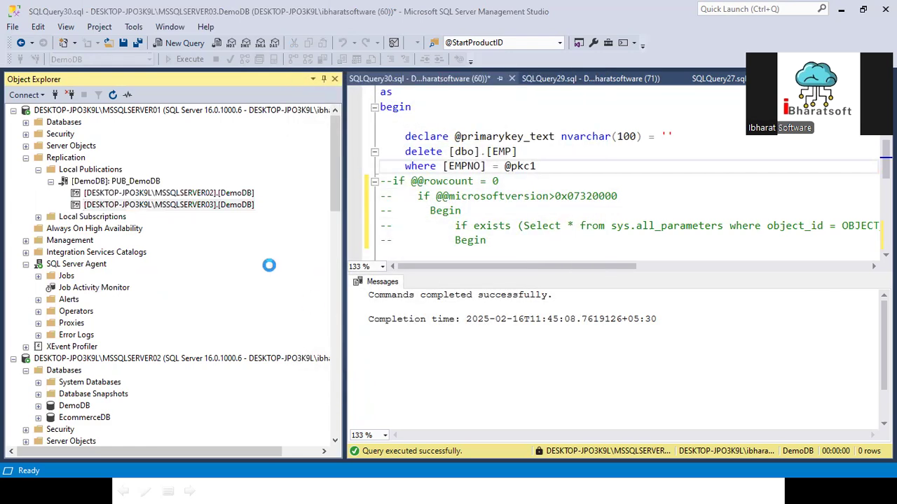
Step: Delete the MSSQLSERVER02 subscription of PUB_DemoDB, trusting the server certificate when connecting to the Subscriber
right_click(206, 201)
click(238, 289)
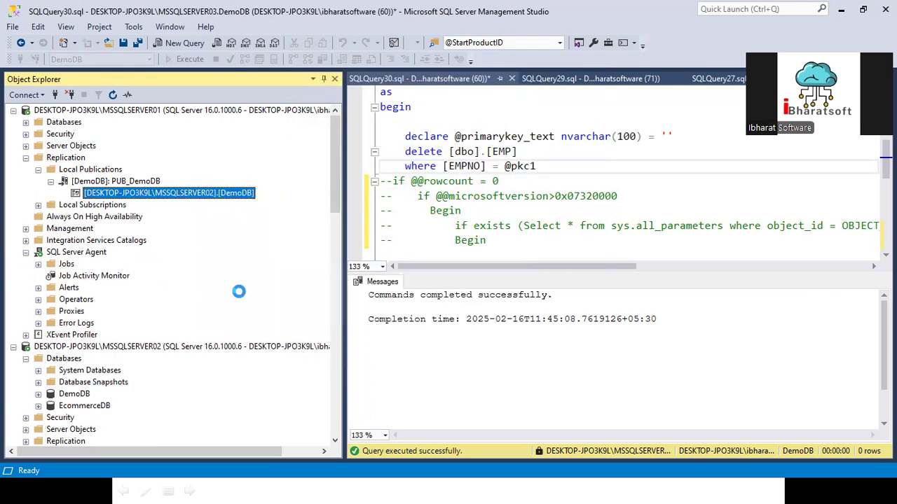
click(561, 273)
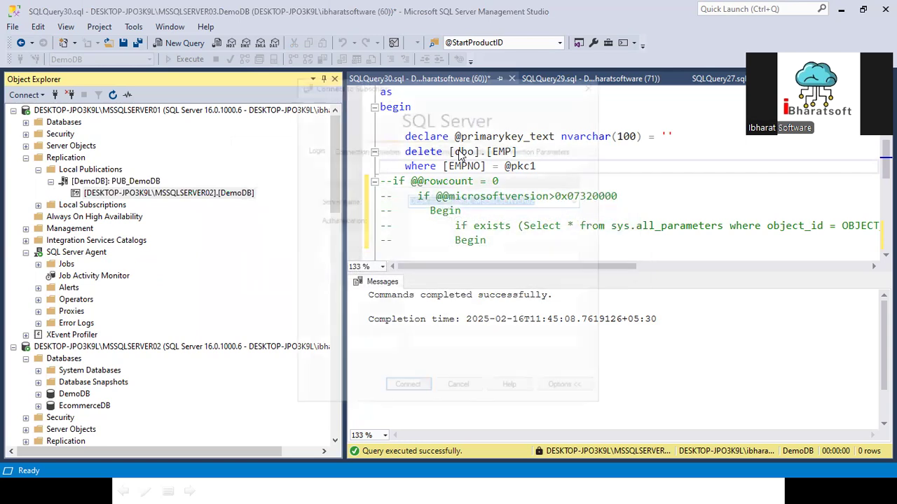
click(428, 327)
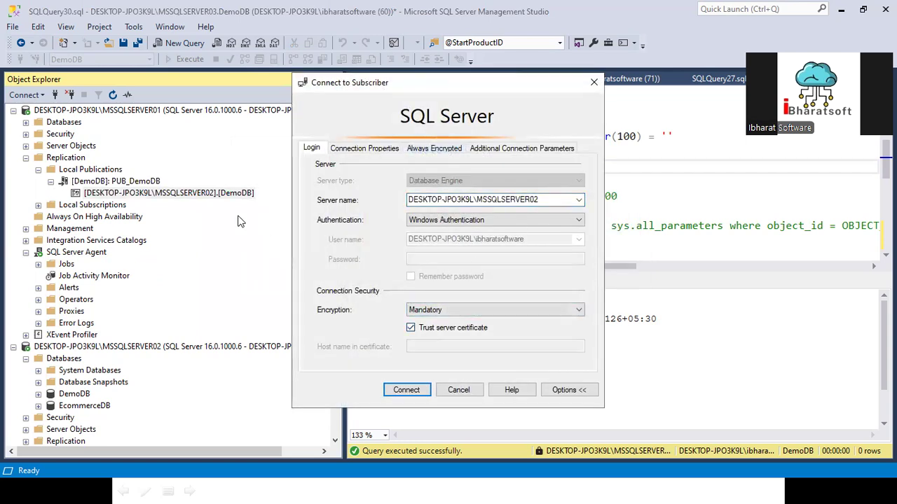
click(405, 390)
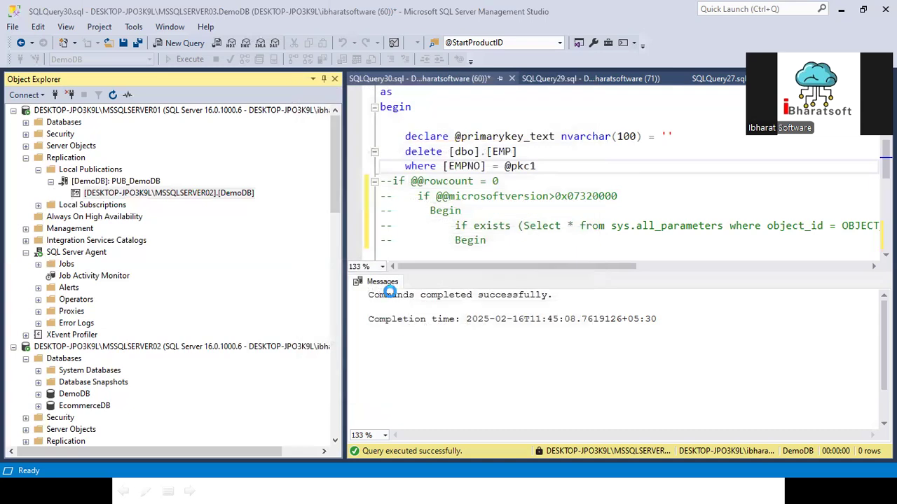
Step: Delete the PUB_DemoDB publication, dismiss the message and refresh the Local Publications of MSSQLSERVER01
right_click(128, 187)
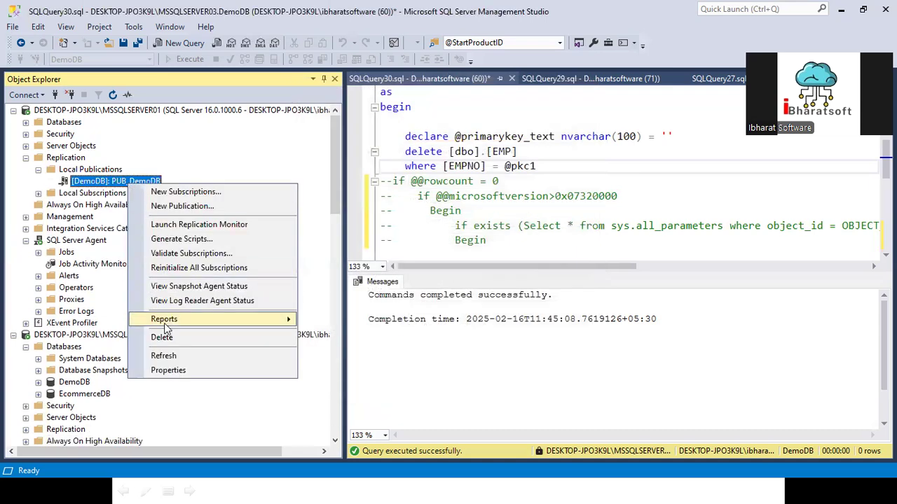
click(151, 334)
click(558, 273)
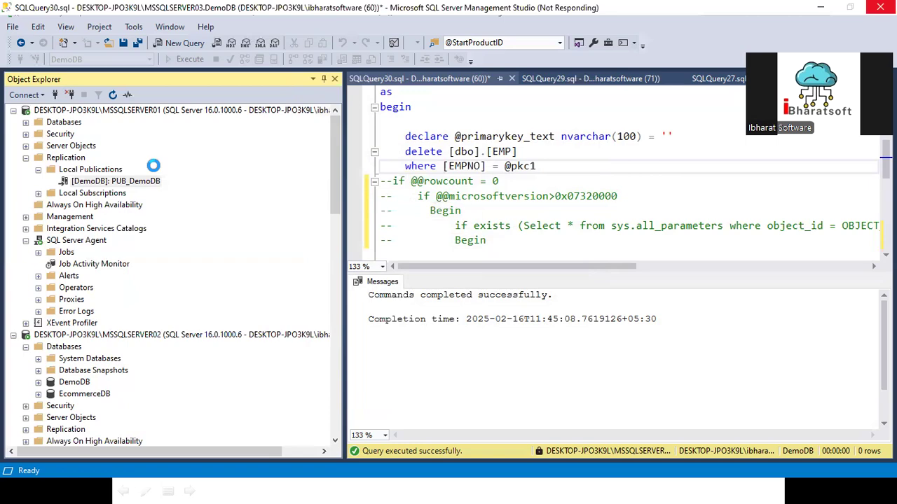
click(588, 325)
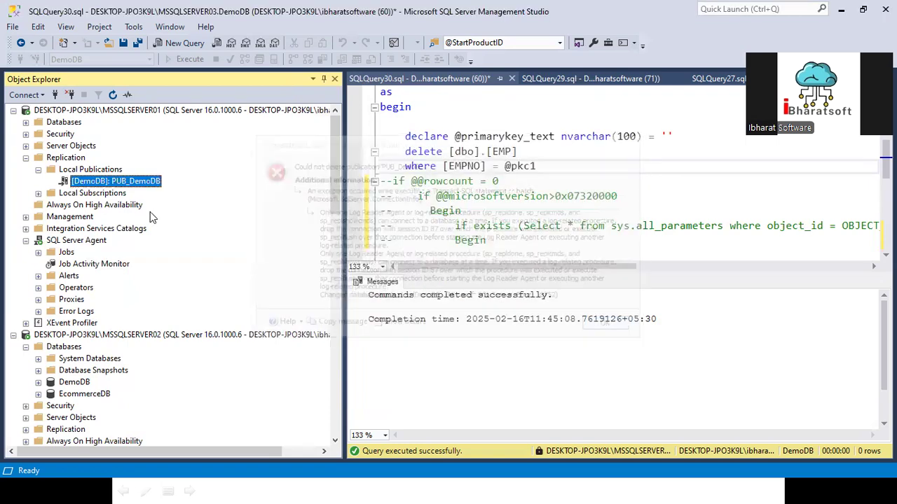
click(90, 170)
click(114, 94)
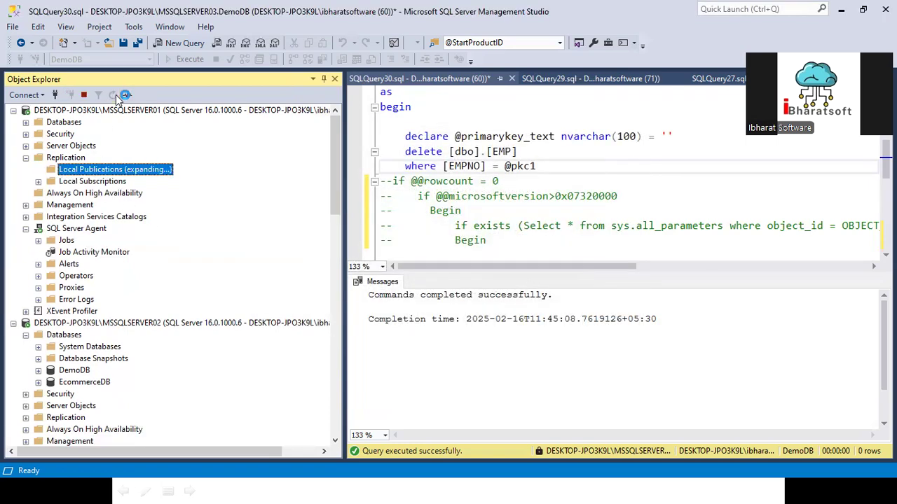
Step: Start a new publication on MSSQLSERVER01 using the DemoDB database and the Transactional publication type
right_click(103, 173)
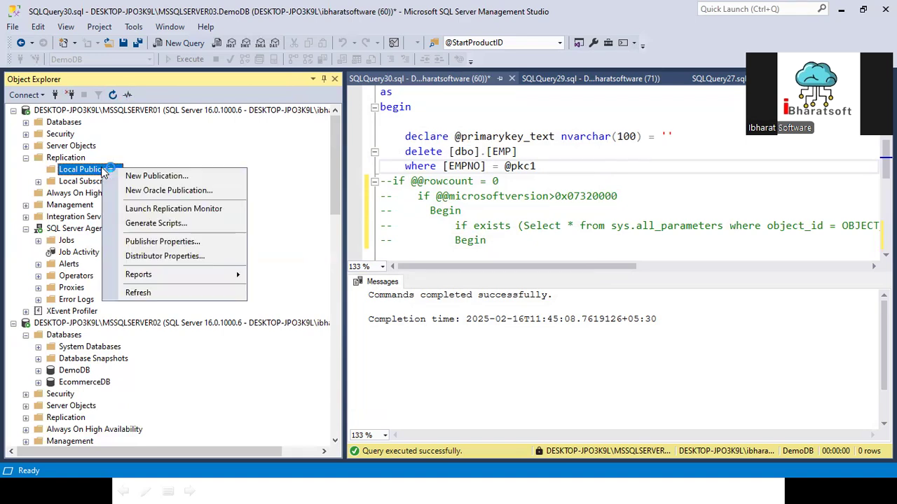
click(148, 175)
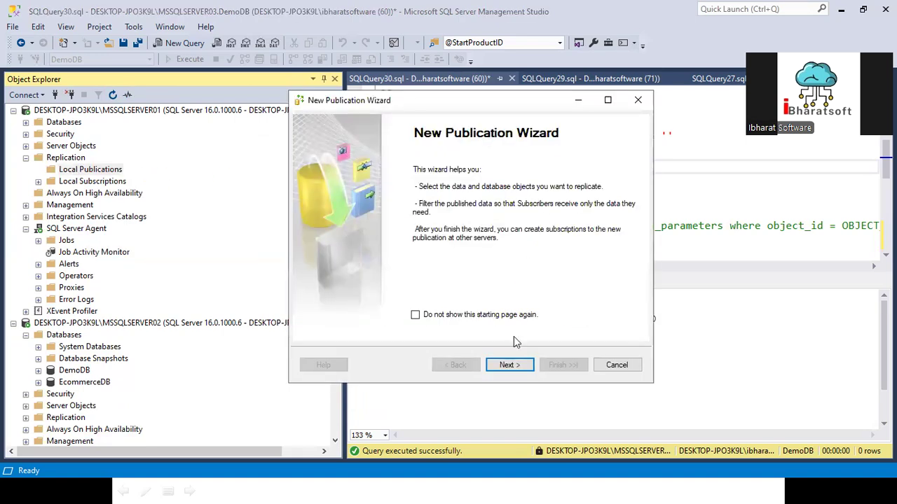
click(509, 365)
click(319, 205)
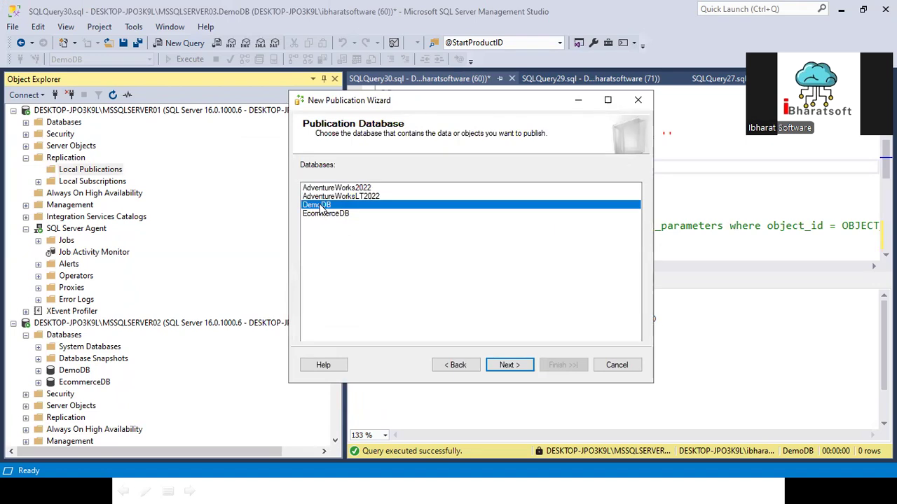
click(510, 366)
click(359, 185)
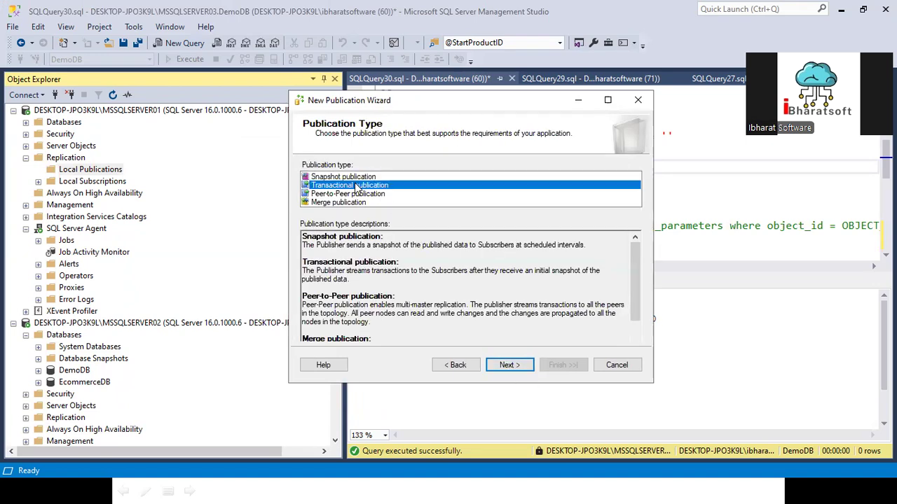
click(509, 365)
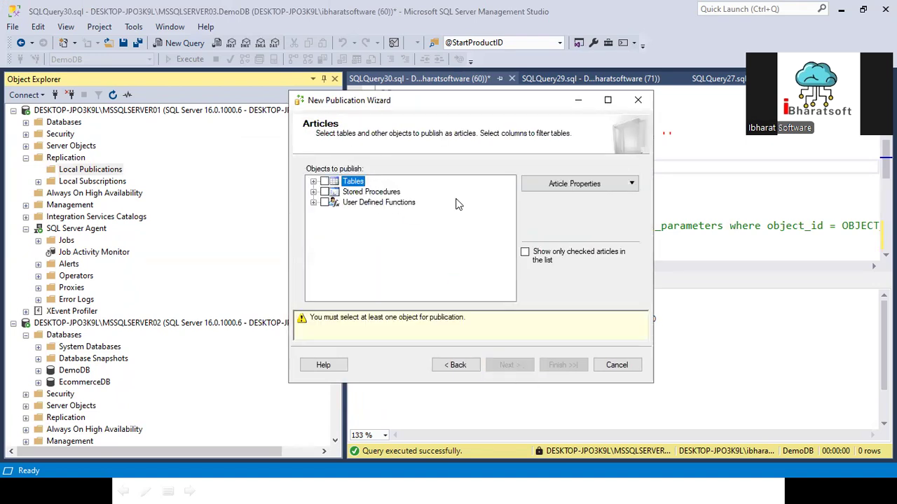
Step: Publish the DEPT and EMP tables as articles without row filters and have a snapshot created immediately and kept available for subscriptions
click(313, 182)
click(337, 192)
click(337, 203)
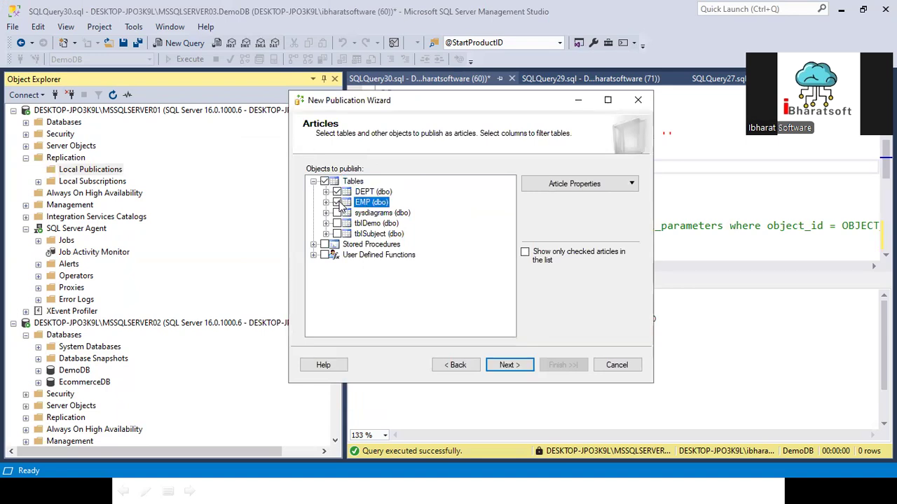
click(509, 365)
click(510, 365)
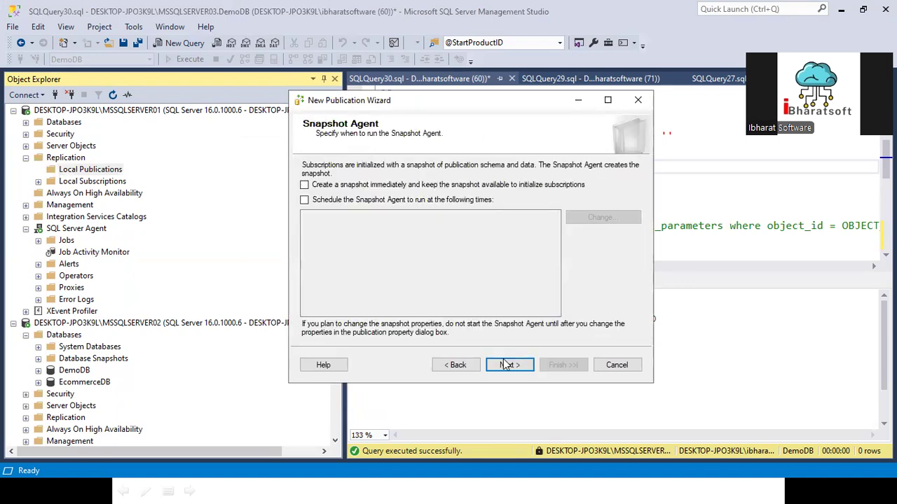
click(420, 185)
click(509, 365)
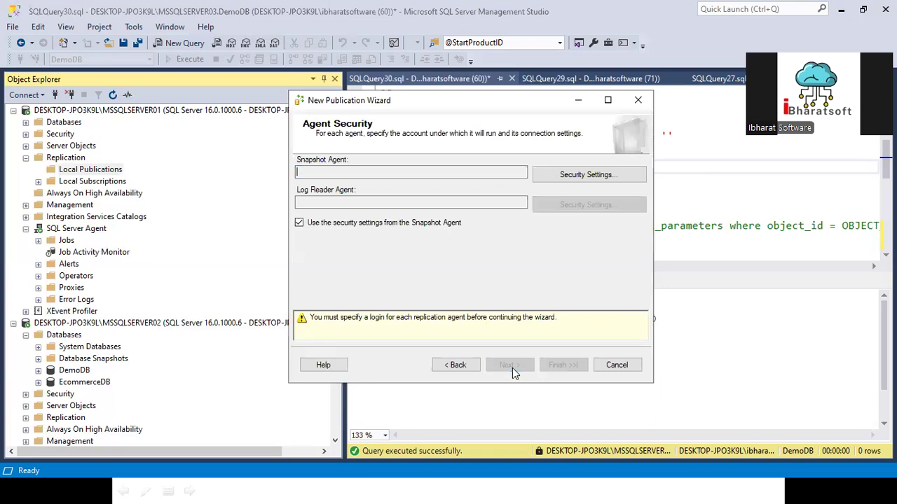
Step: Run the Snapshot Agent under the SQL Server Agent service account and continue with publication creation as the wizard action
click(587, 177)
click(379, 217)
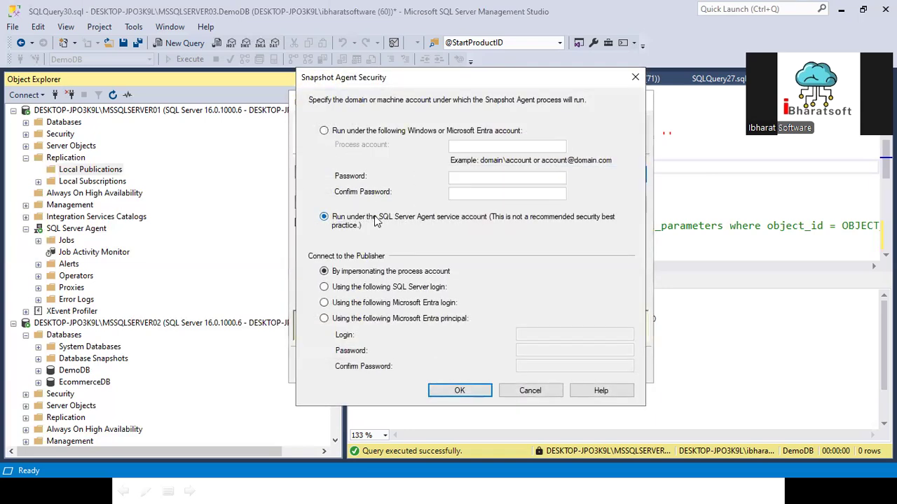
click(457, 390)
click(508, 366)
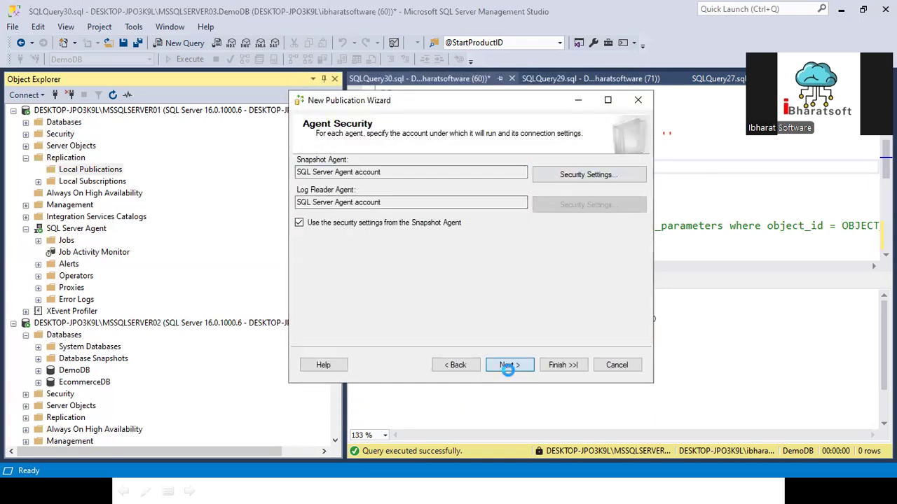
click(508, 367)
Step: Name the publication pub_DemoDB, create it and close the wizard
text(p)
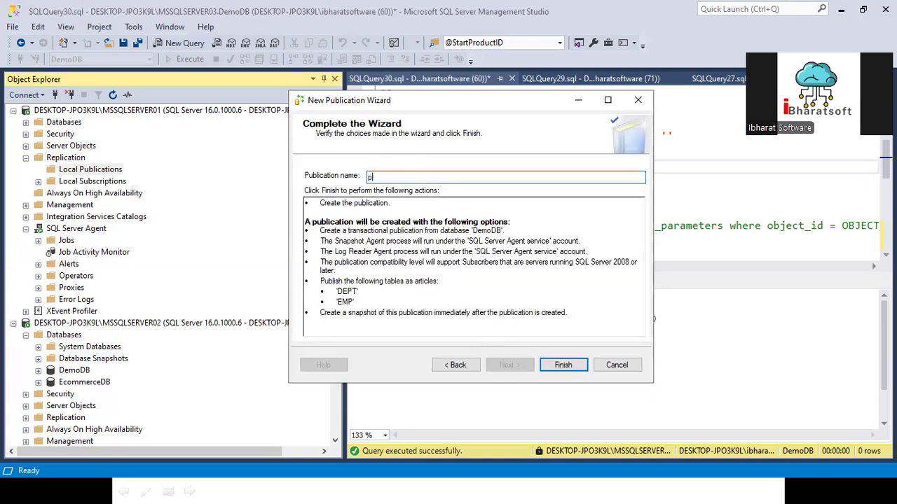
text(ub_Dem)
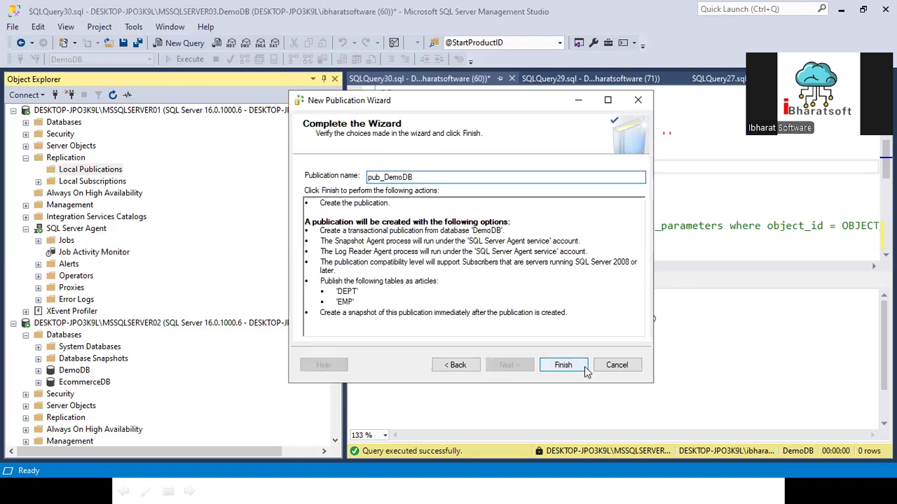
click(558, 365)
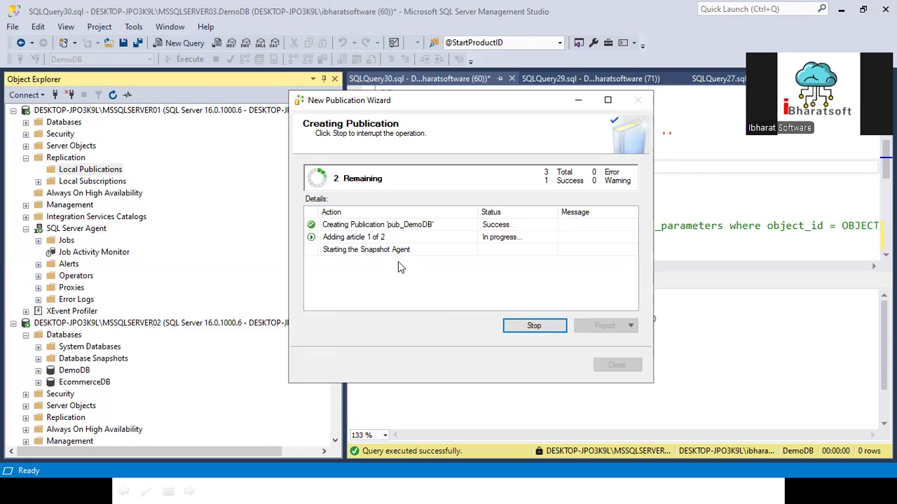
click(616, 365)
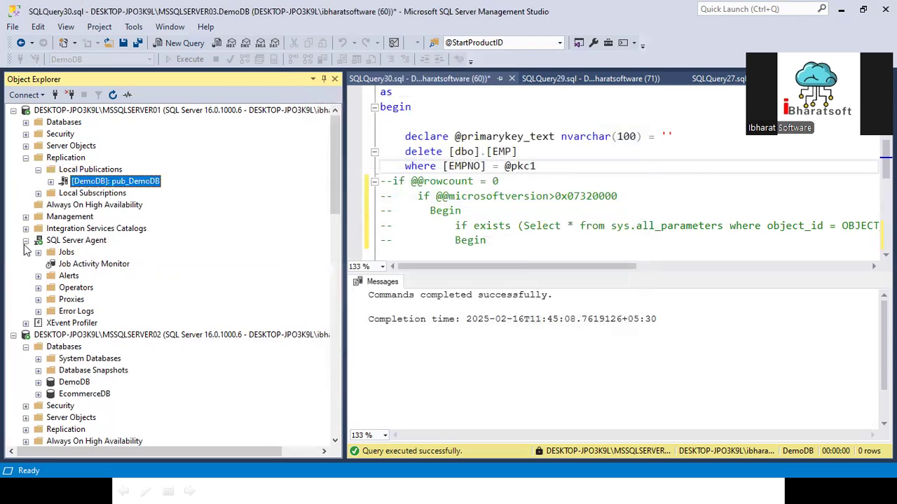
Step: Start a new subscription to pub_DemoDB that runs each agent at its Subscriber as a pull subscription
right_click(95, 182)
click(133, 192)
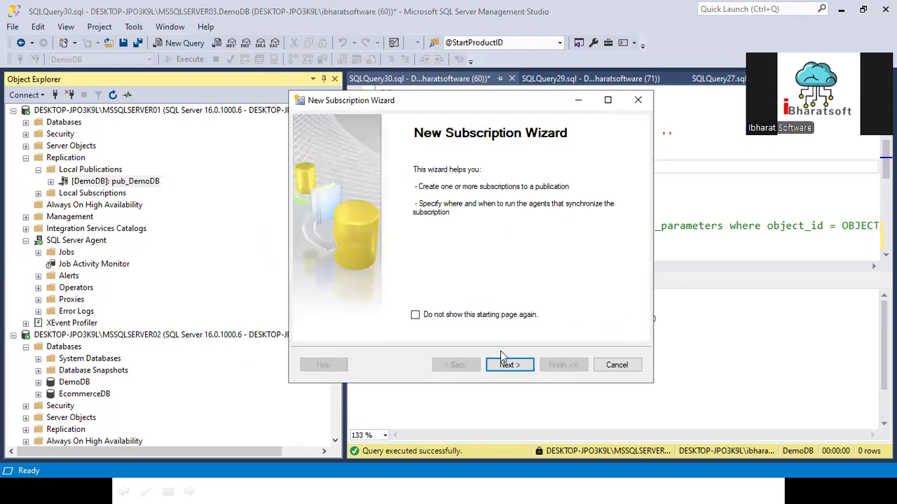
click(504, 365)
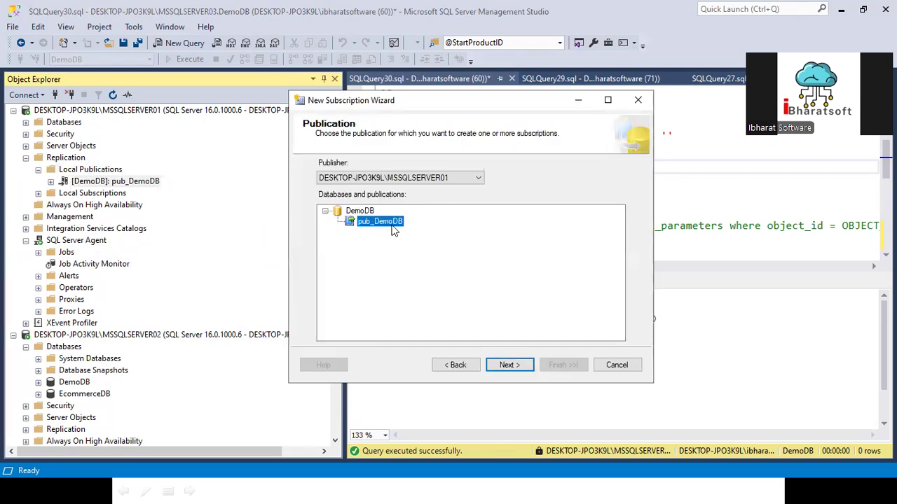
click(511, 364)
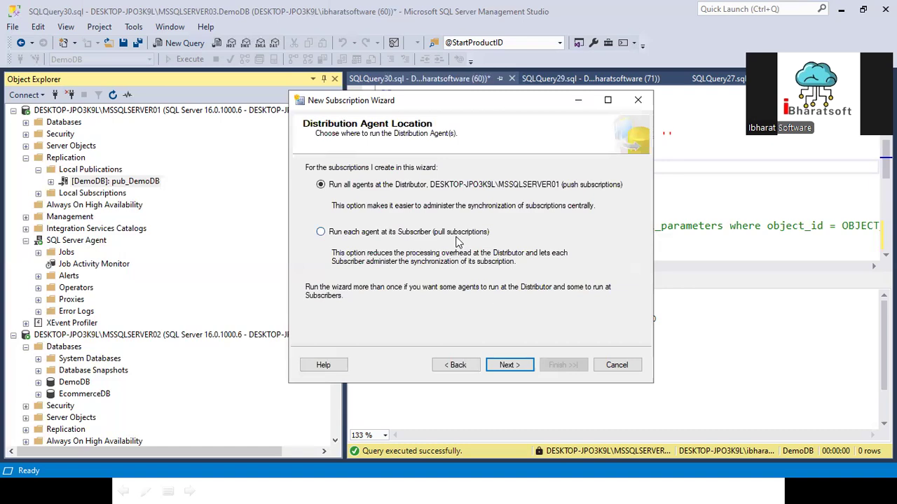
click(371, 233)
click(511, 365)
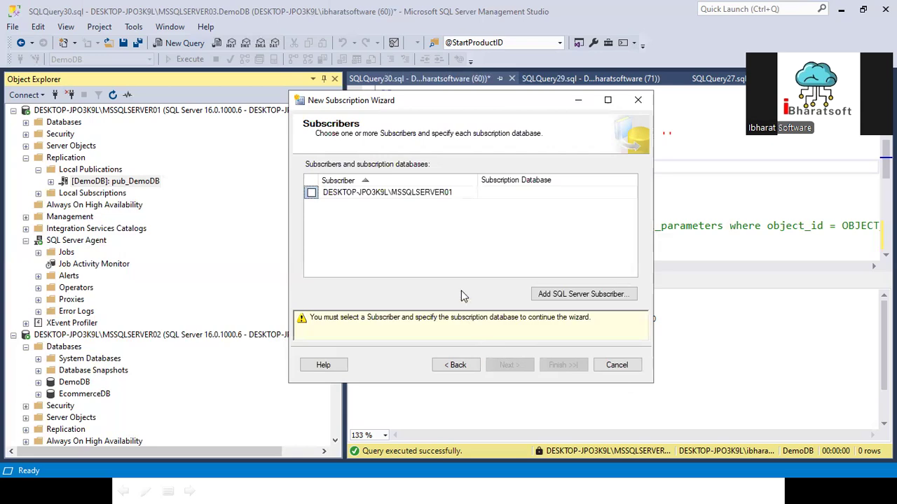
Step: Add MSSQLSERVER02 as a SQL Server Subscriber using Windows Authentication with a trusted server certificate, and proceed to agent security
click(584, 294)
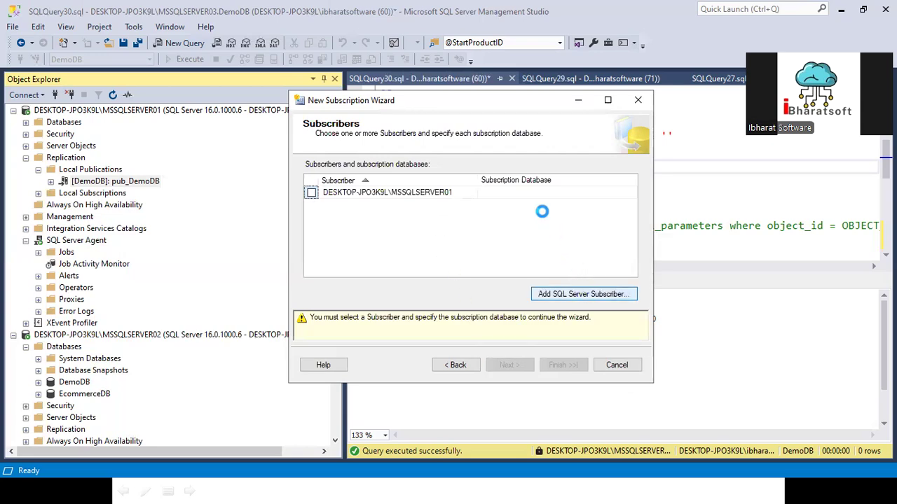
click(429, 390)
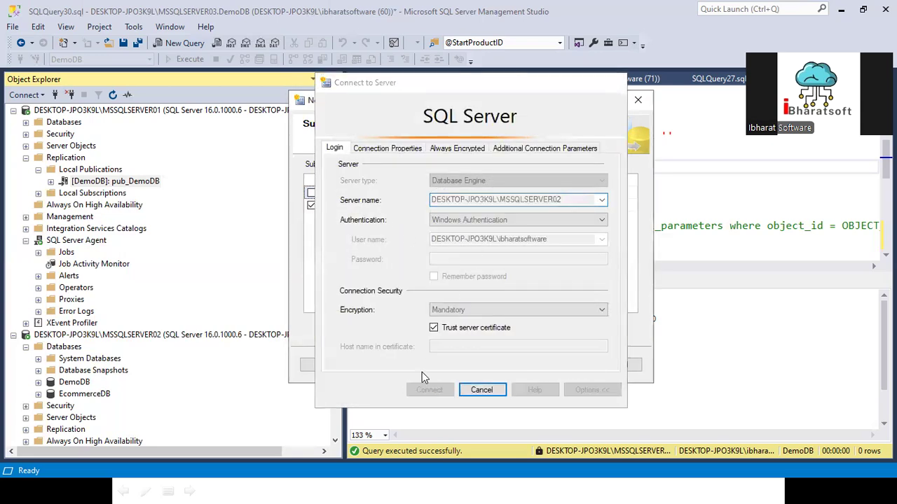
click(508, 367)
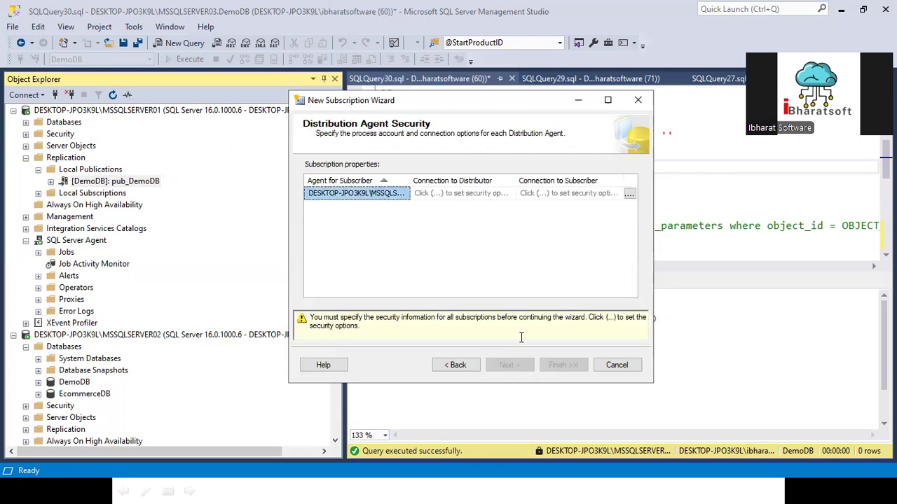
Step: Set the Distribution Agent to run under the SQL Server Agent service account, impersonating the process account for its connections
click(629, 196)
click(355, 154)
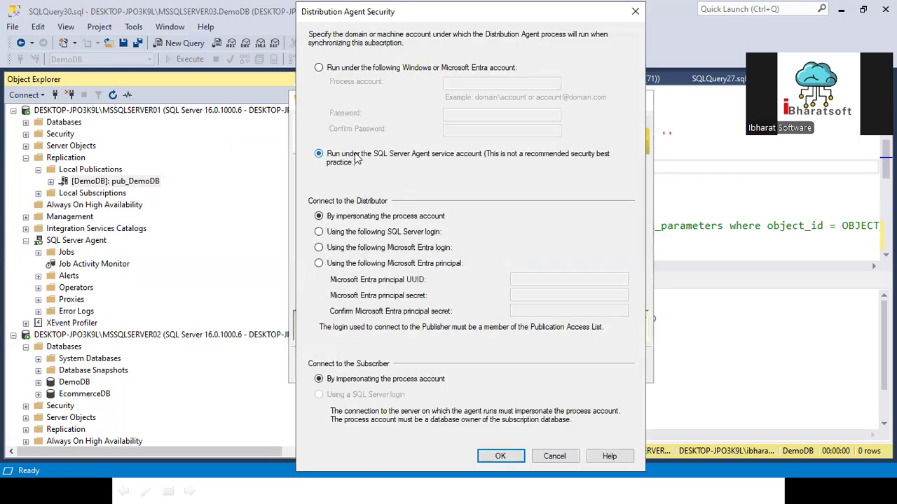
click(500, 456)
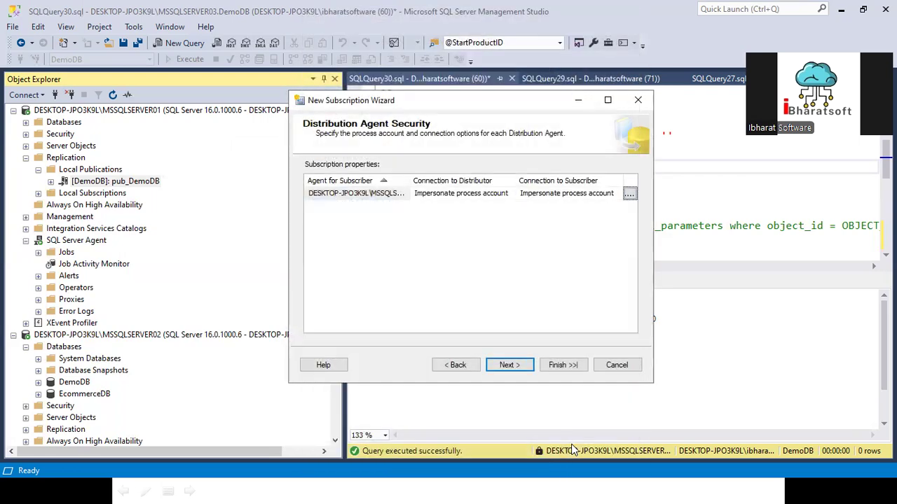
click(508, 369)
Step: Keep the default synchronization schedule and immediate initialization, create the MSSQLSERVER02 subscription and close the wizard
click(511, 370)
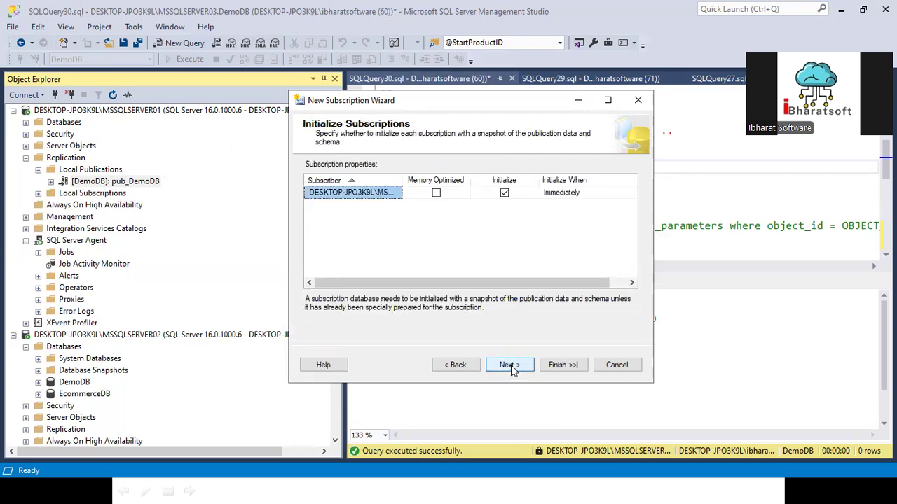
click(509, 365)
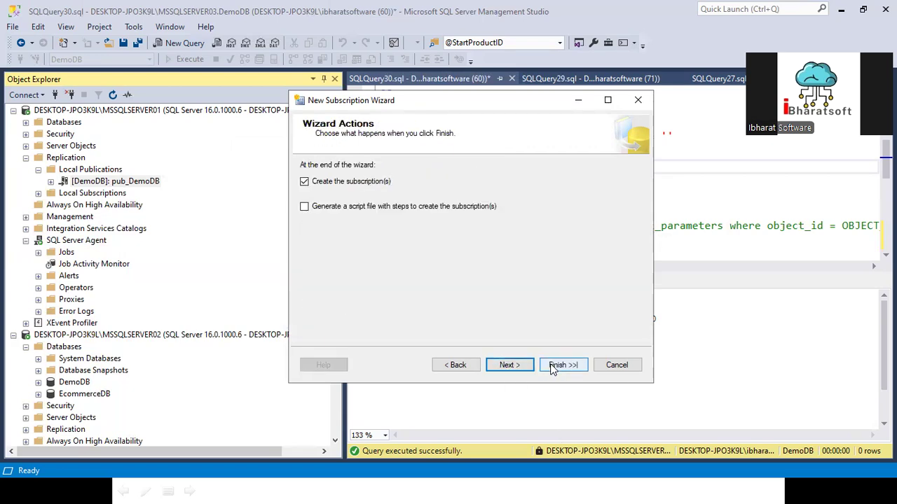
click(552, 370)
click(561, 365)
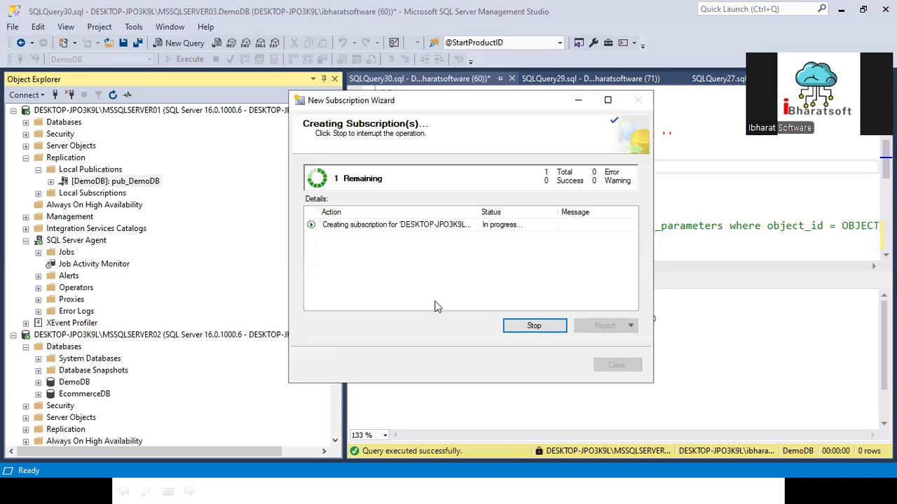
click(617, 367)
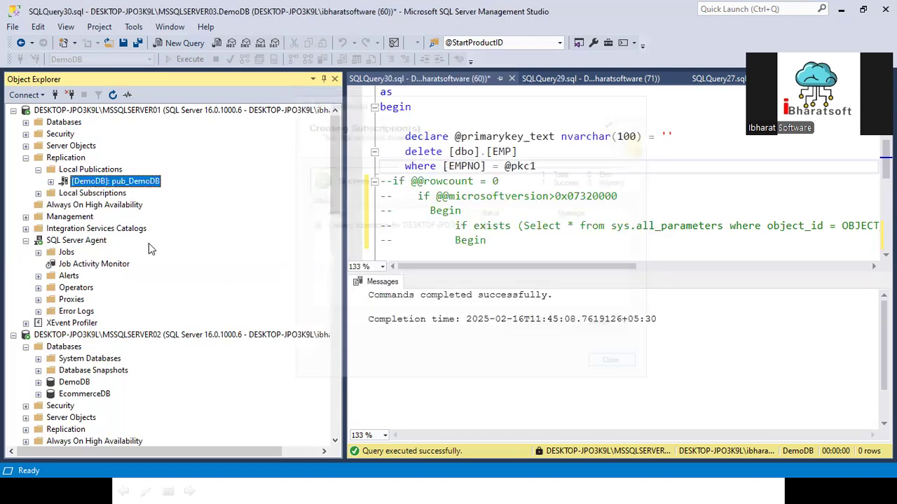
Step: Open the Job Activity Monitor of MSSQLSERVER01 and apply a filter on the job name Demo
right_click(79, 266)
click(105, 274)
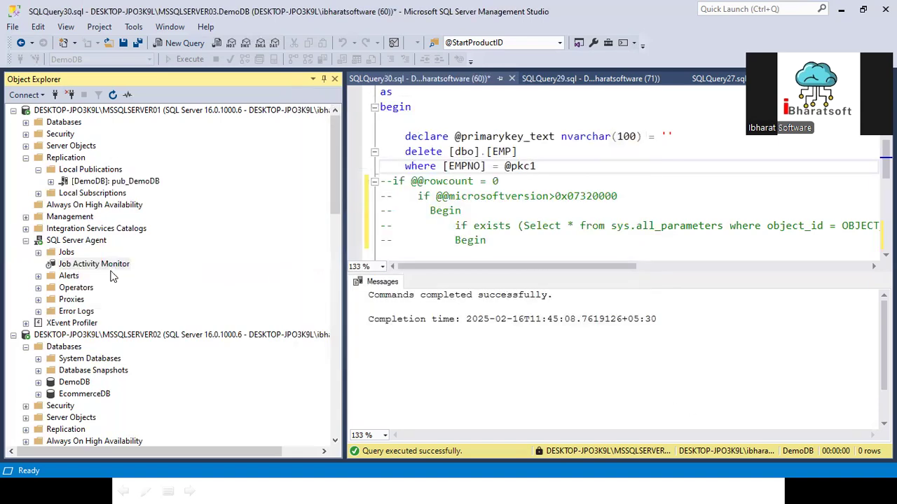
click(395, 54)
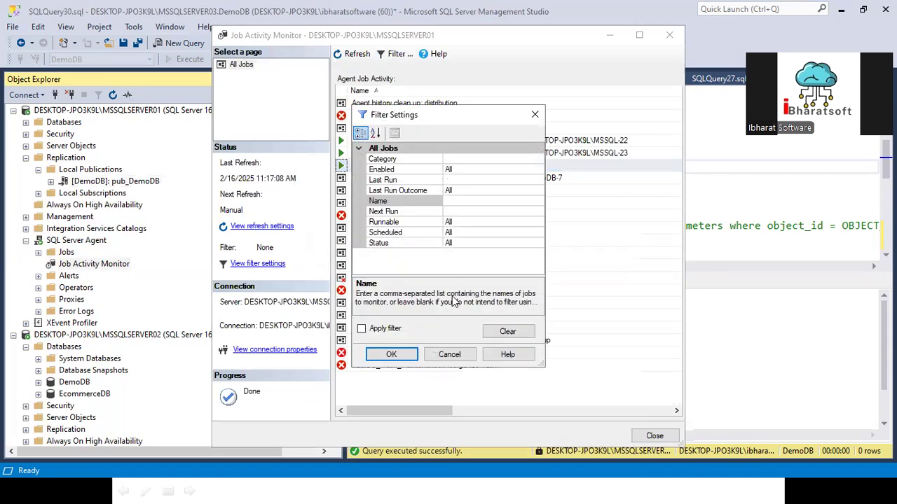
click(473, 201)
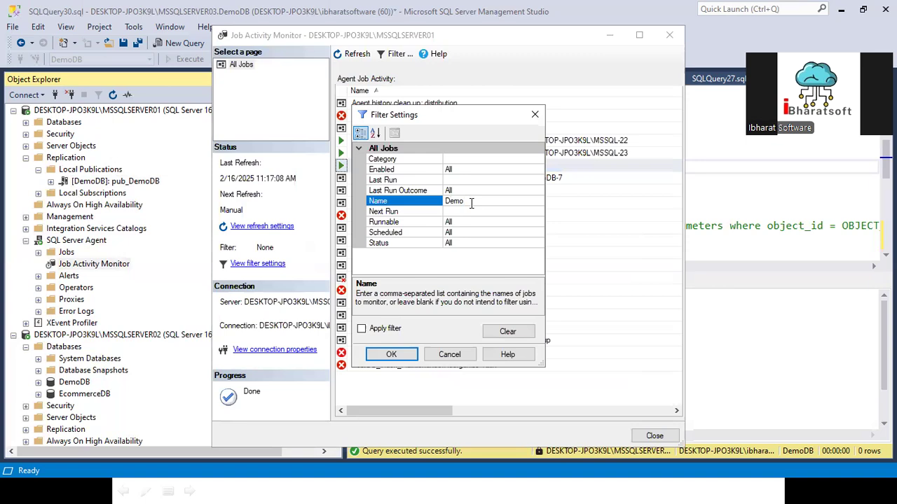
click(384, 326)
click(390, 355)
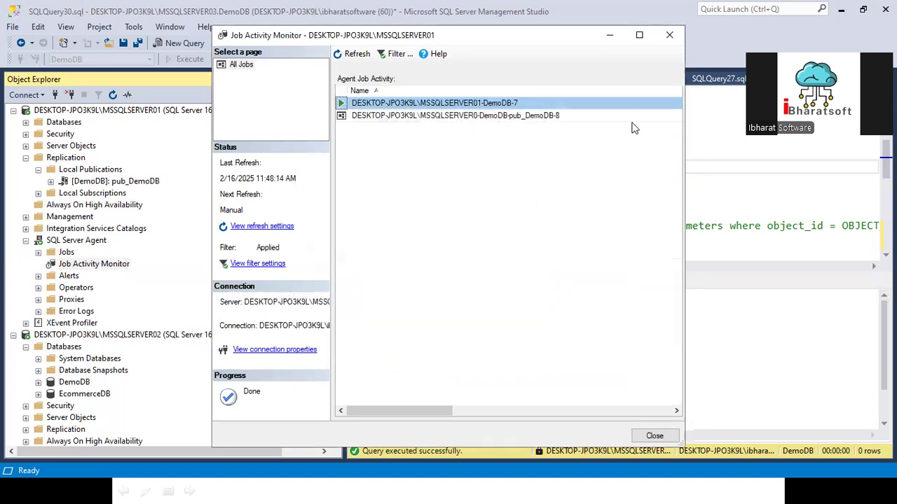
Step: Enlarge and restore the Job Activity Monitor, and check the properties of the snapshot job ending in pub_DemoDB-8
click(638, 35)
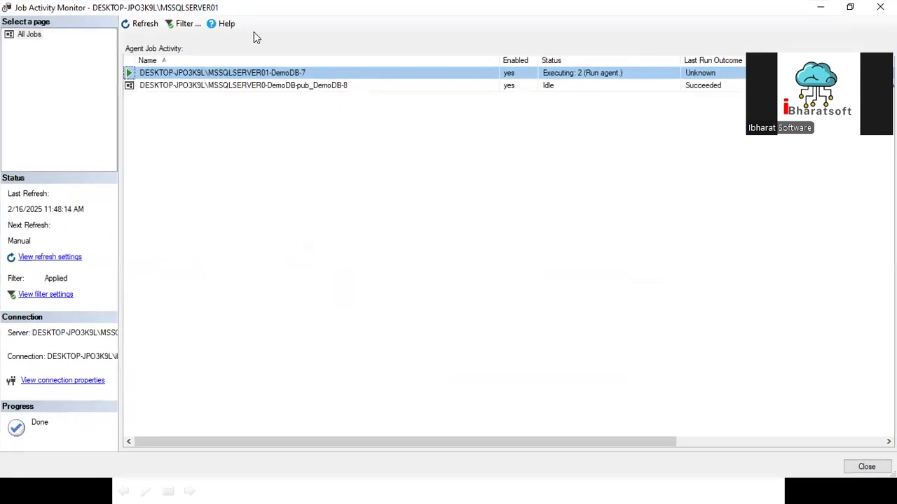
drag(254, 32, 381, 90)
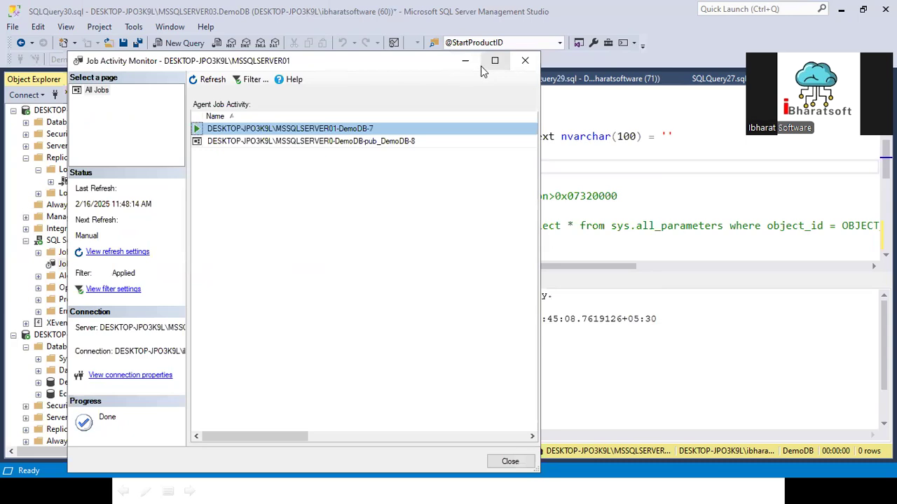
click(304, 142)
right_click(305, 142)
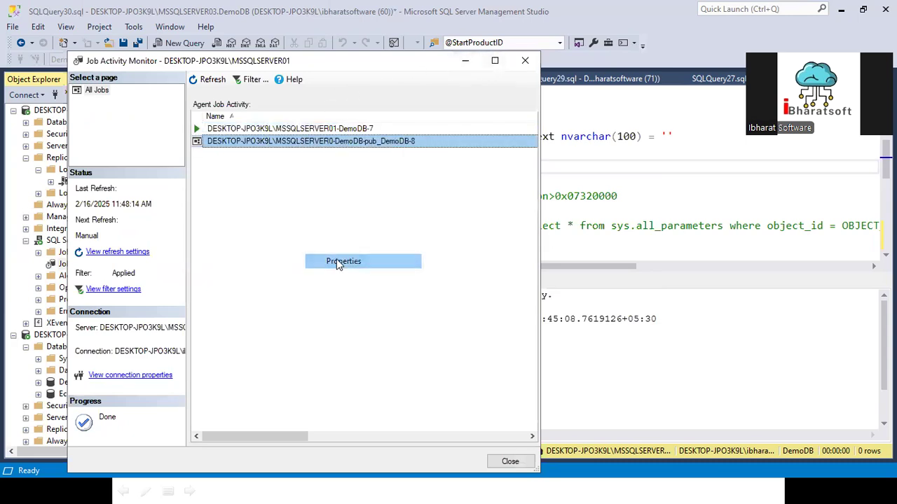
click(336, 263)
key(Escape)
Step: Check the category of the MSSQLSERVER01-DemoDB-7 job in its properties, and close the Job Activity Monitor
click(277, 131)
right_click(275, 130)
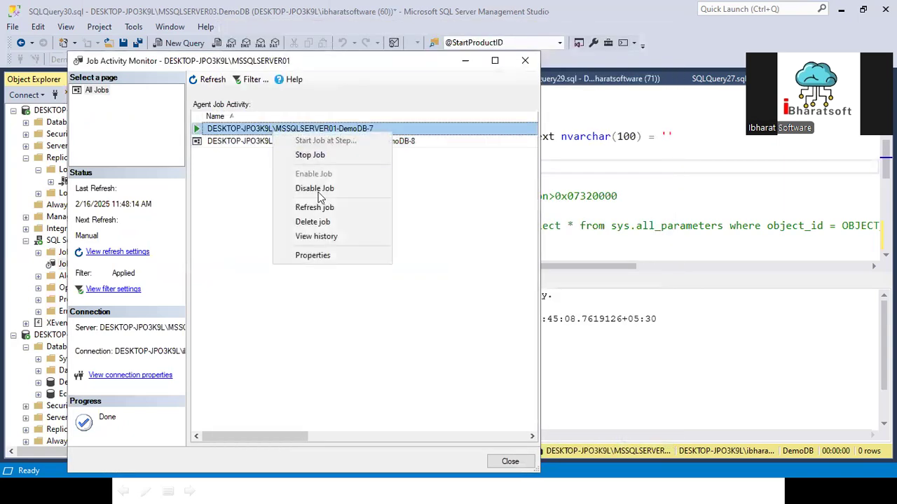
click(311, 257)
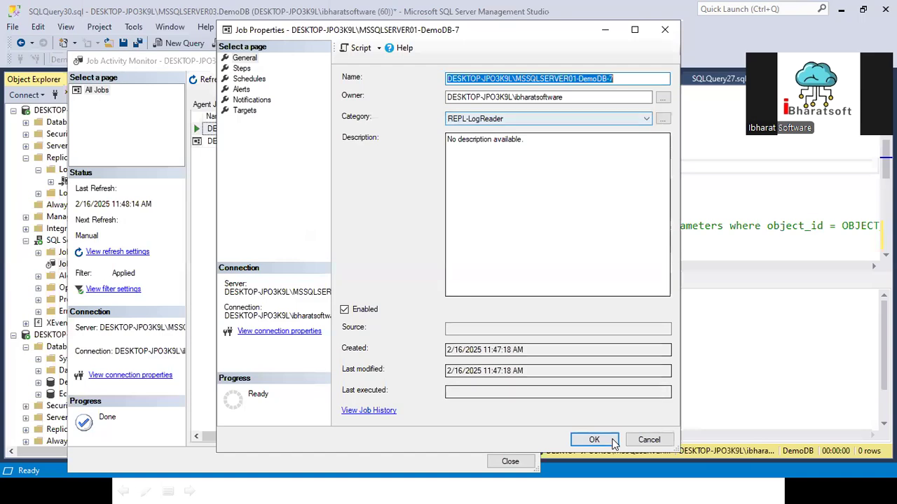
click(613, 443)
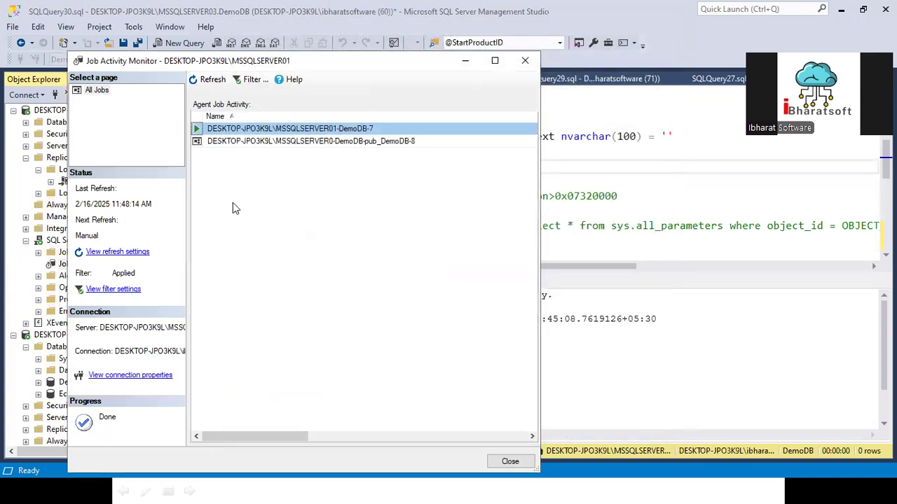
click(534, 63)
Step: Open the Job Activity Monitor under SQL Server Agent of the MSSQLSERVER02 instance
scroll(87, 329, down, 3)
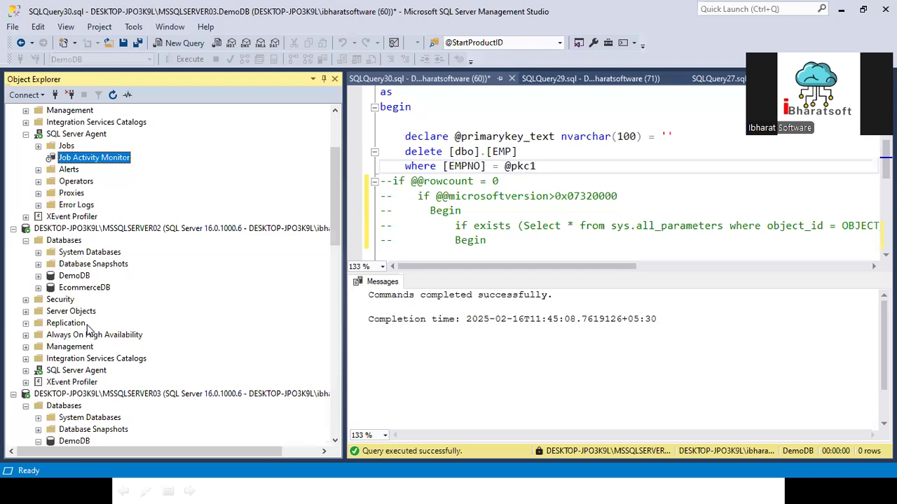
click(26, 371)
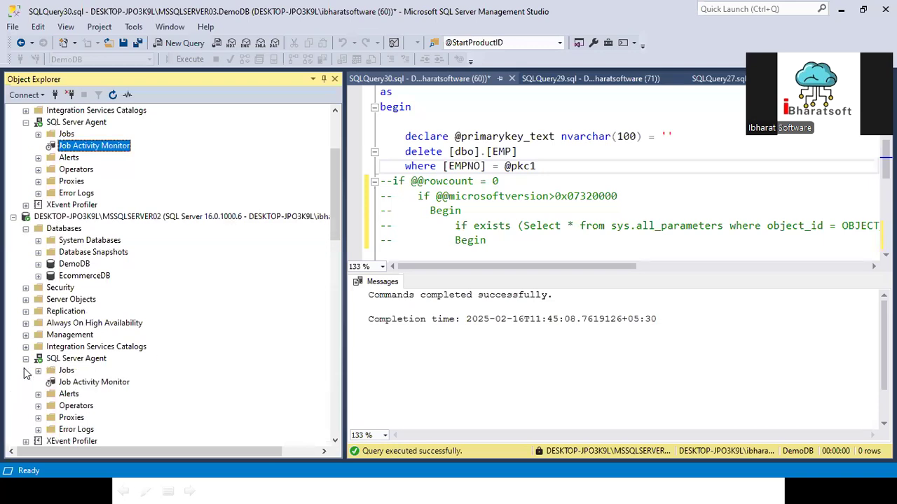
right_click(86, 389)
click(121, 391)
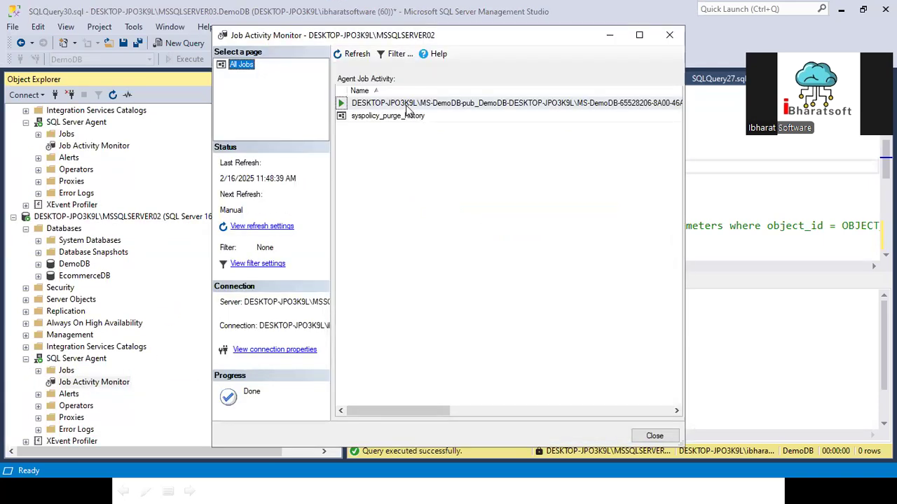
Step: Check the category of the DemoDB-pub_DemoDB subscription job in its properties, cancel without changes and close the monitor
right_click(410, 107)
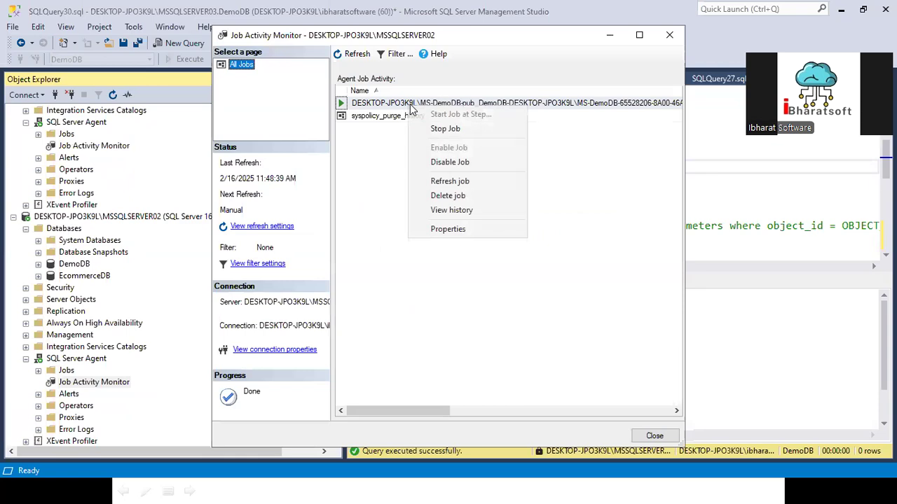
click(456, 229)
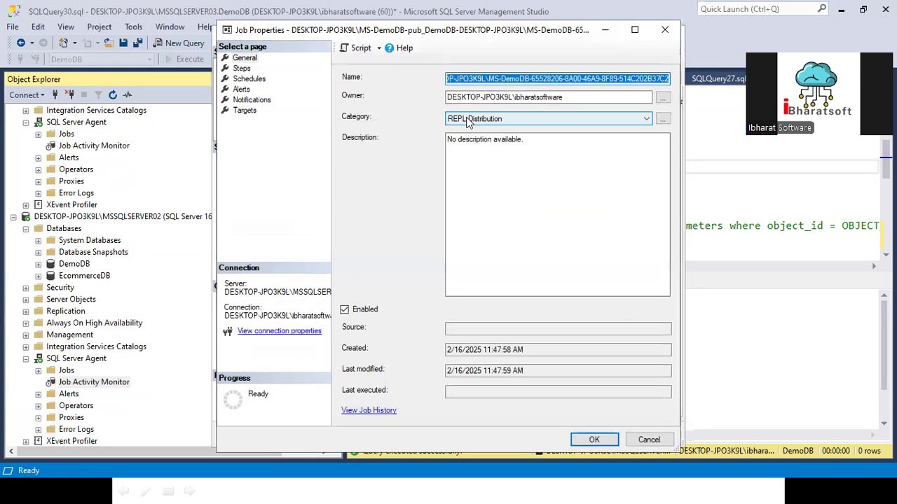
click(639, 440)
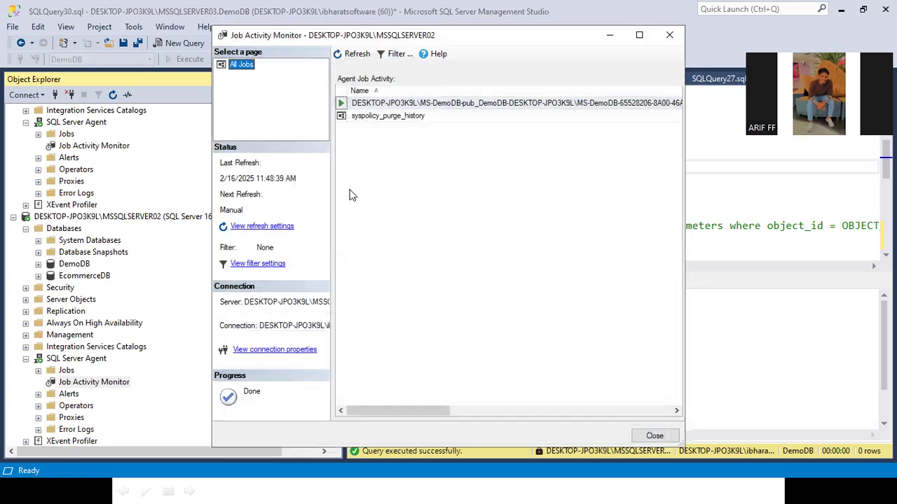
click(653, 436)
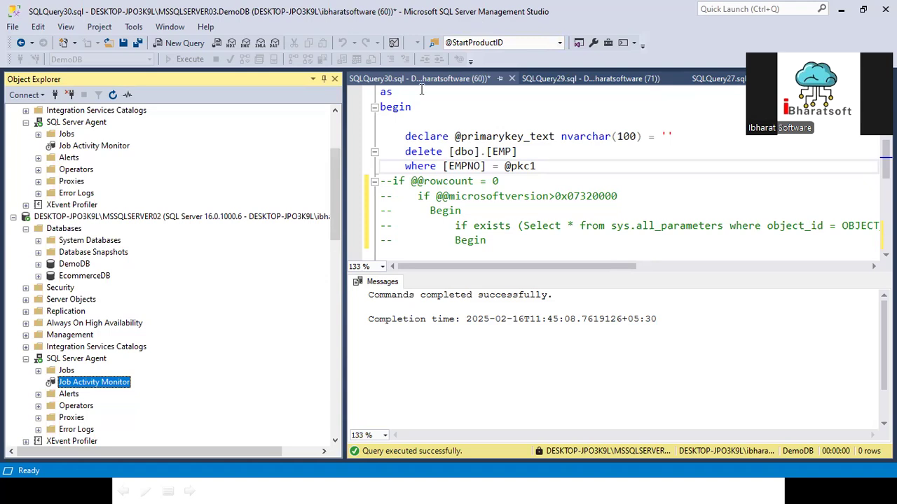
click(520, 103)
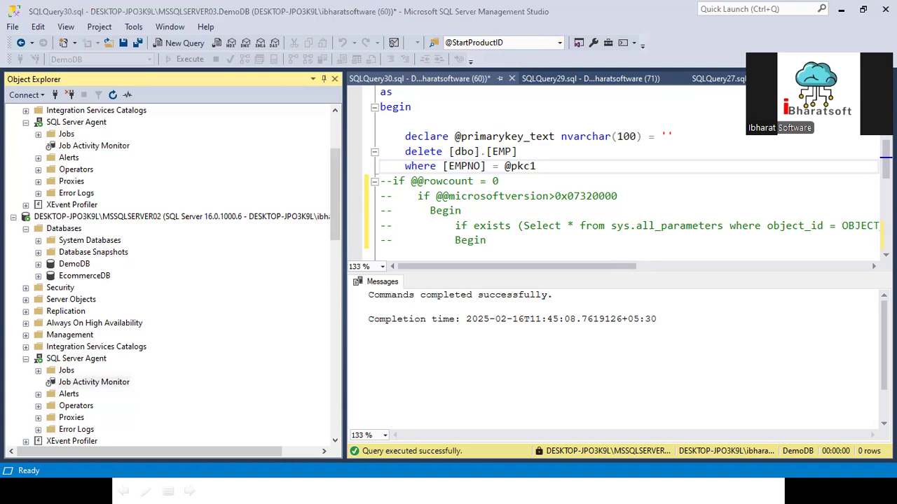